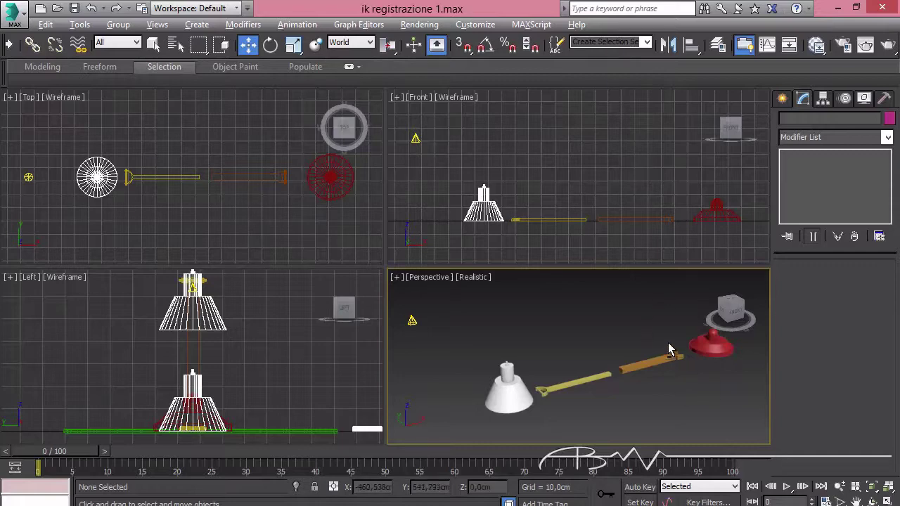
Step: Select lampada002 and orbit and zoom to look down on the lamp head
mouse_move(668, 343)
middle_mouse_down("alt")
mouse_move(511, 388)
mouse_move(584, 369)
mouse_move(540, 390)
mouse_move(550, 367)
mouse_move(562, 372)
middle_mouse_up("alt")
left_click(511, 388)
scroll(562, 372, "up", 3)
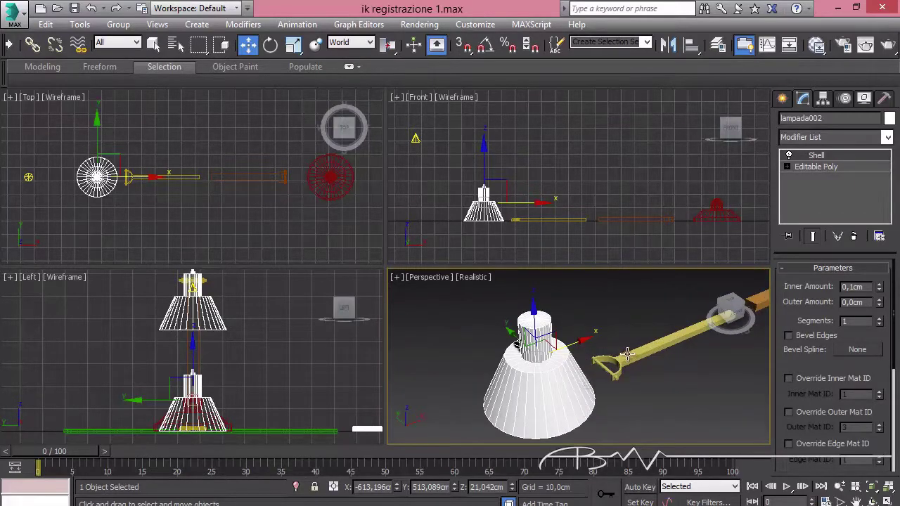
scroll(628, 355, "down", 2)
middle_click_drag(628, 355, 490, 360, "alt")
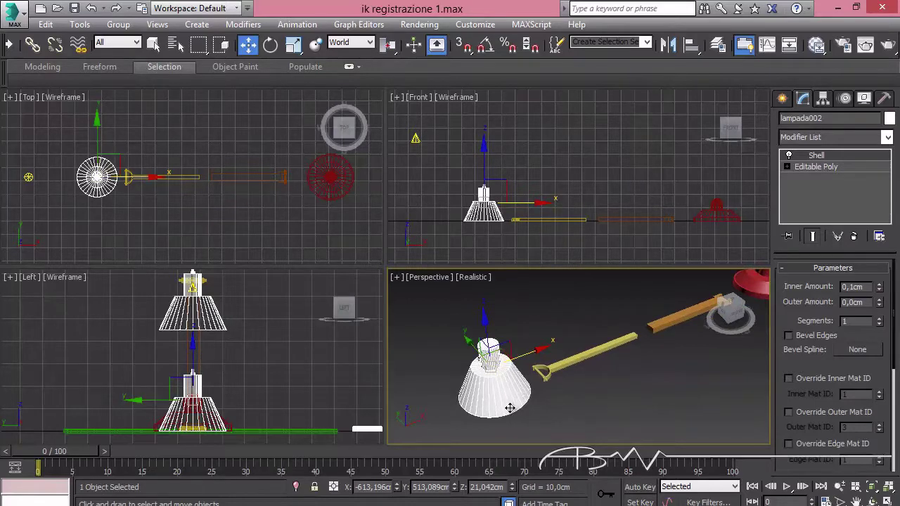
mouse_move(510, 408)
middle_mouse_down("alt")
mouse_move(560, 332)
mouse_move(543, 348)
middle_mouse_up("alt")
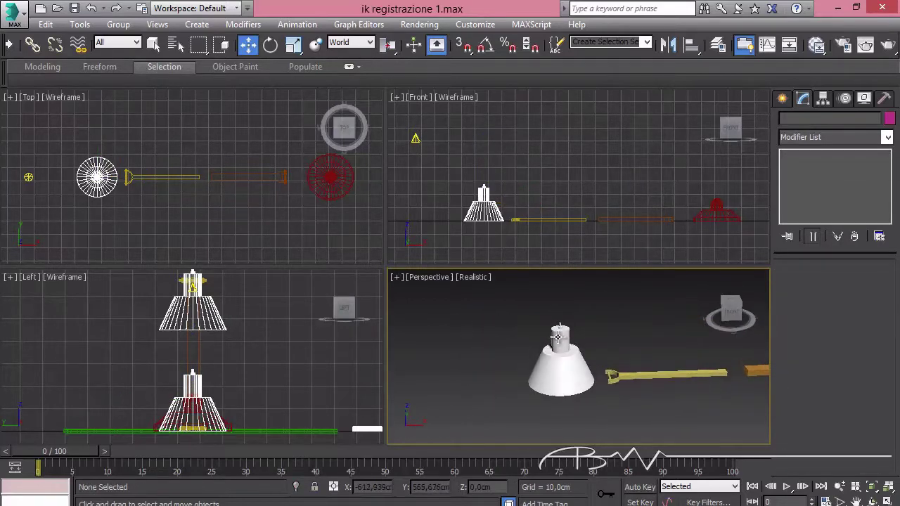
scroll(543, 349, "up", 4)
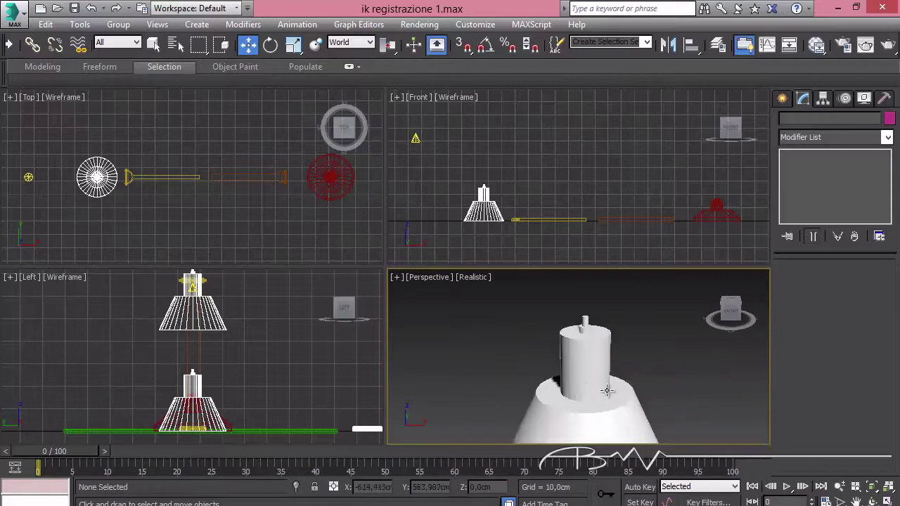
scroll(597, 355, "up", 2)
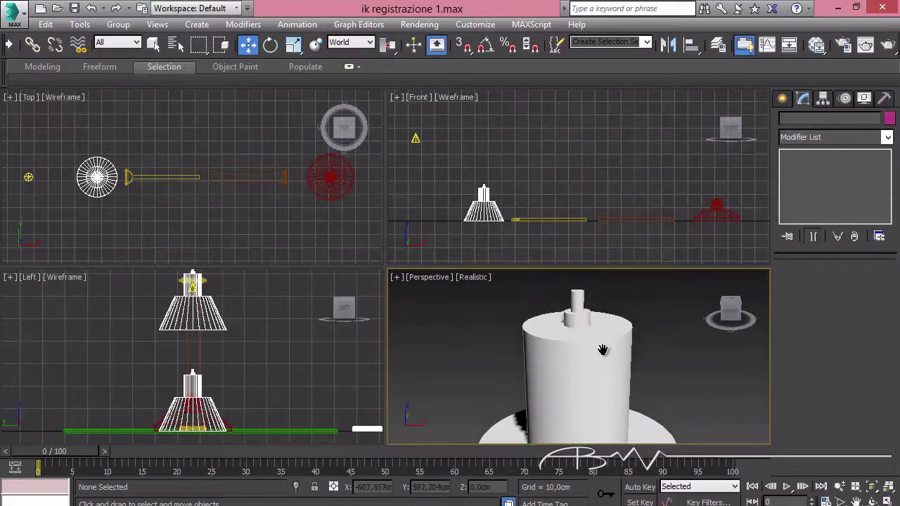
mouse_move(599, 352)
middle_mouse_down("alt")
mouse_move(588, 352)
mouse_move(637, 417)
mouse_move(636, 391)
middle_mouse_up("alt")
scroll(588, 352, "up", 3)
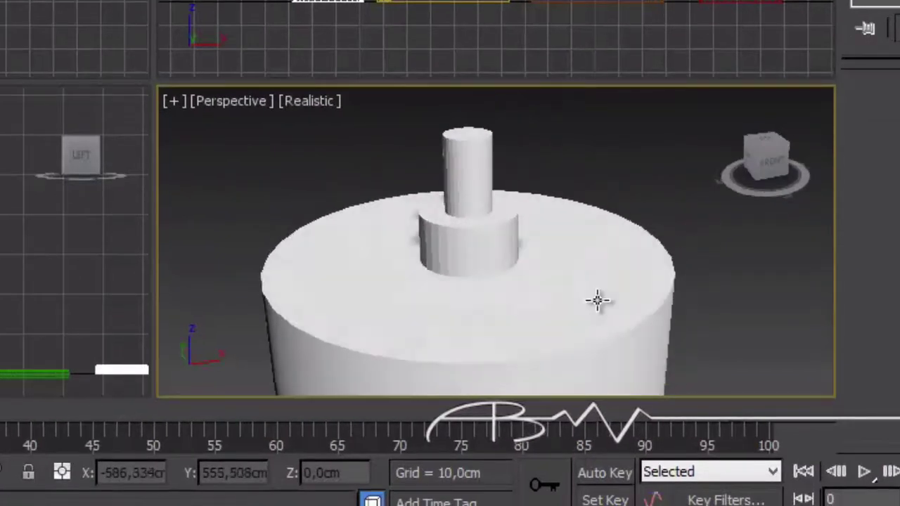
scroll(633, 302, "down", 2)
mouse_move(579, 305)
middle_mouse_down()
mouse_move(586, 294)
mouse_move(576, 260)
mouse_move(564, 280)
mouse_move(580, 296)
mouse_move(506, 257)
middle_mouse_up()
scroll(590, 292, "down", 2)
scroll(592, 292, "up", 2)
scroll(564, 280, "down", 3)
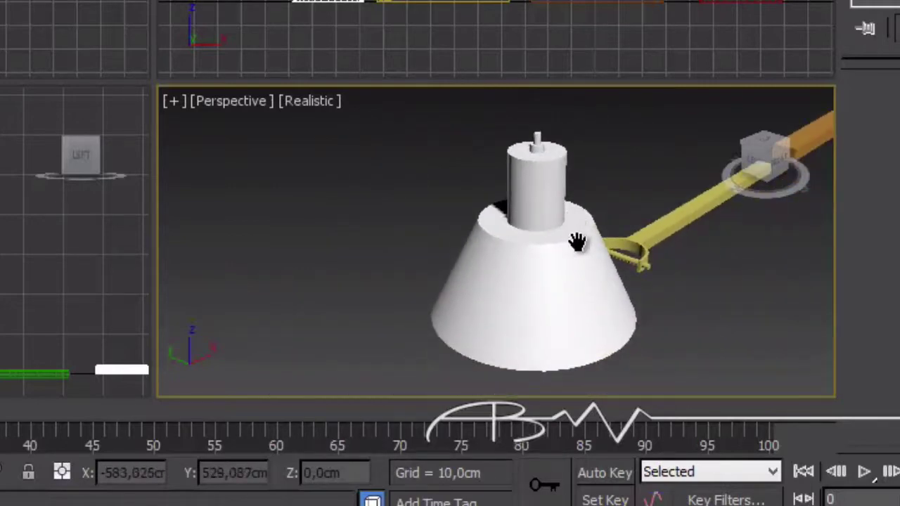
scroll(583, 211, "up", 3)
middle_click_drag(590, 178, 534, 292, "alt")
scroll(534, 292, "down", 3)
scroll(517, 288, "up", 3)
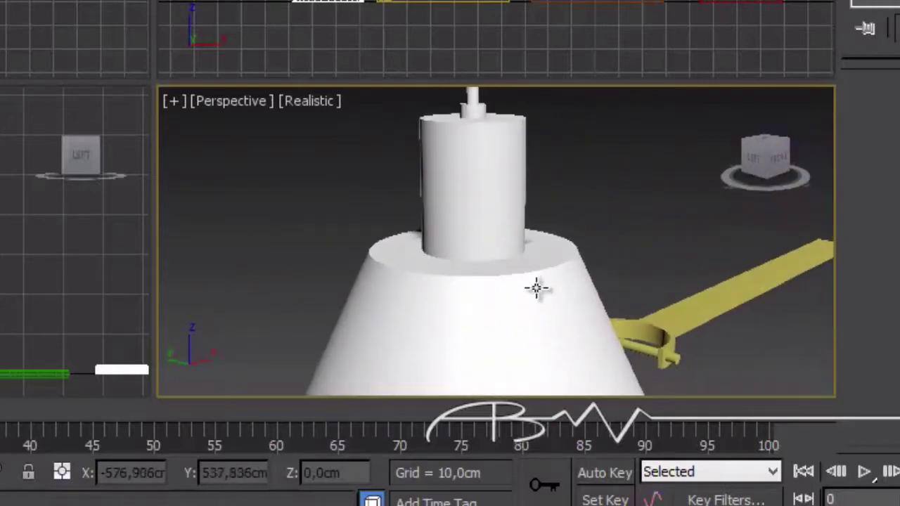
Step: Maximize the Perspective viewport, frame the stacked top cylinders close up, and select the lamp head
key("alt+w")
scroll(474, 217, "up", 2)
middle_click_drag(474, 217, 396, 45)
scroll(446, 178, "down", 1)
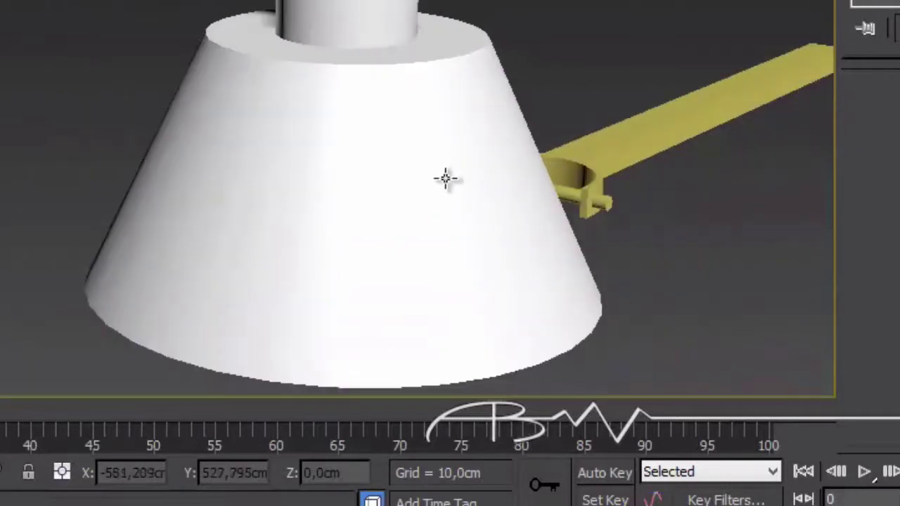
mouse_move(446, 179)
middle_mouse_down()
mouse_move(445, 205)
mouse_move(492, 338)
middle_mouse_up()
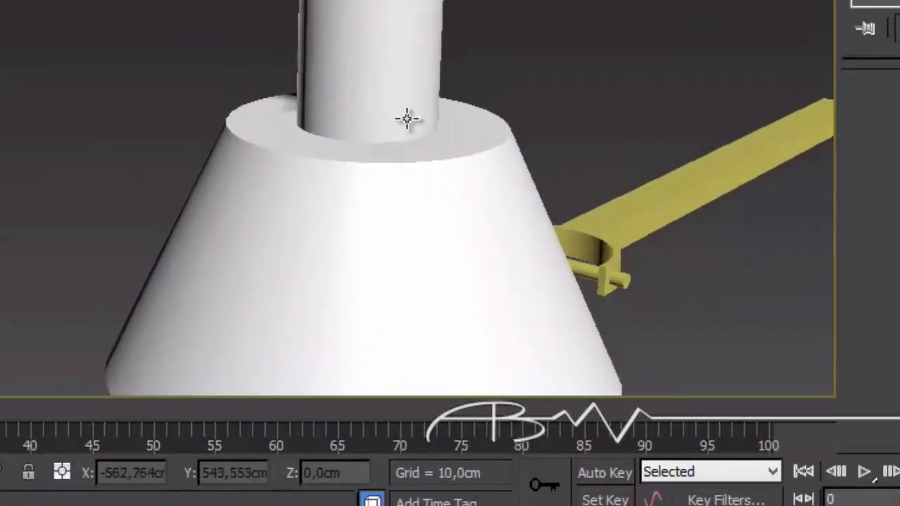
middle_click_drag(407, 120, 384, 161)
middle_click_drag(346, 76, 329, 171)
scroll(328, 142, "up", 3)
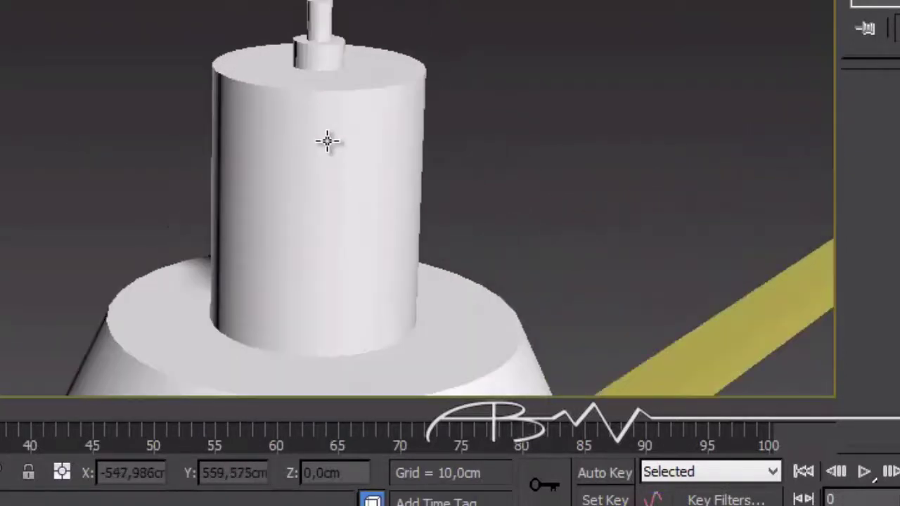
scroll(384, 135, "up", 2)
mouse_move(323, 29)
middle_mouse_down()
mouse_move(333, 60)
mouse_move(267, 102)
middle_mouse_up()
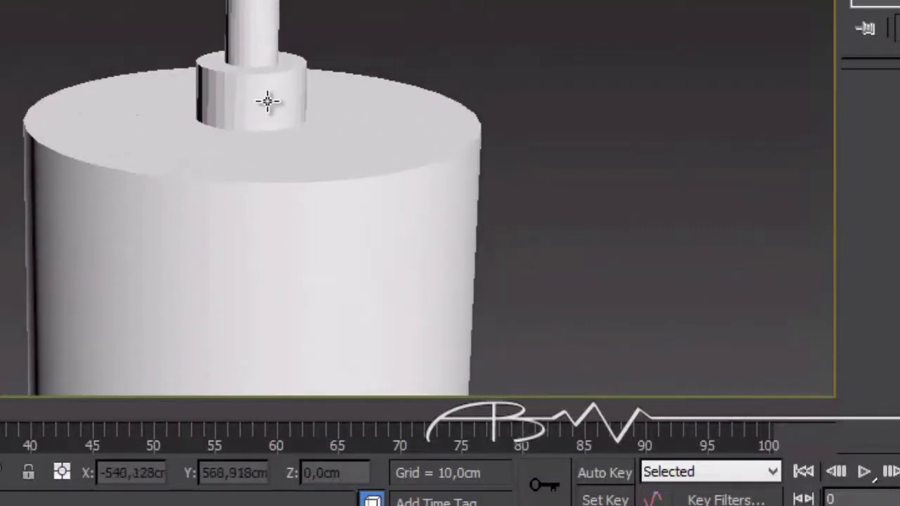
scroll(267, 102, "up", 2)
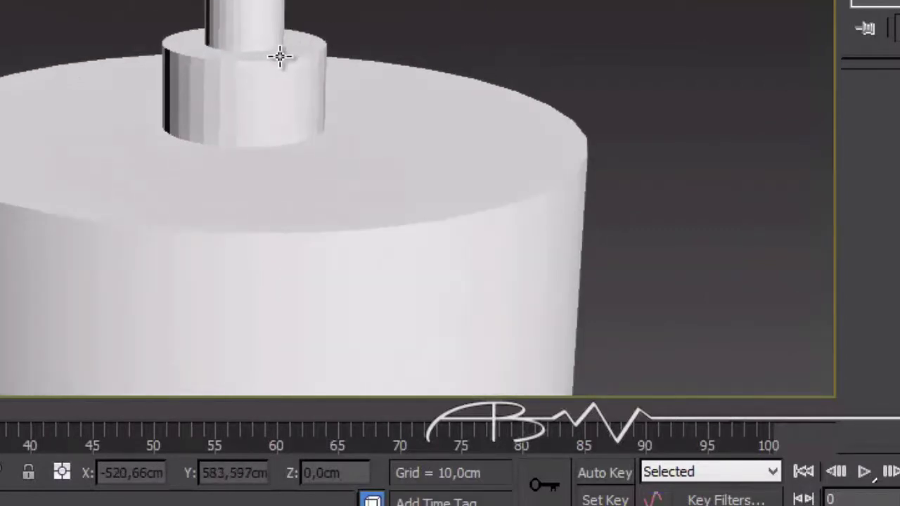
left_click(265, 94)
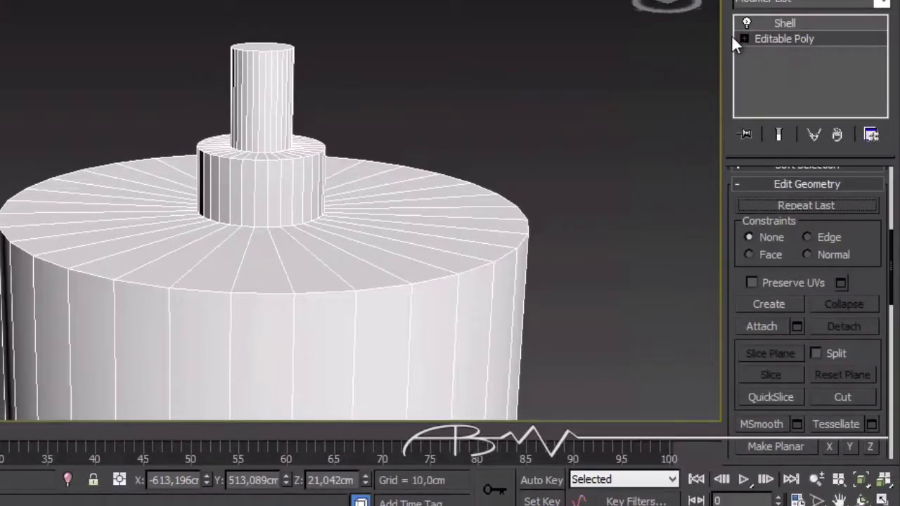
Step: Enter Polygon level and select the middle cylinder's 32 polygons
left_click(744, 39)
left_click_drag(880, 56, 872, 77)
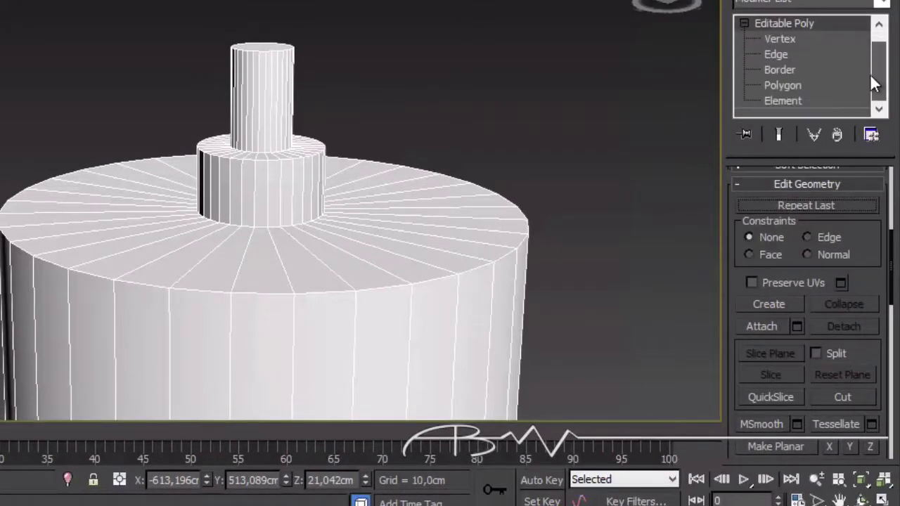
left_click(808, 85)
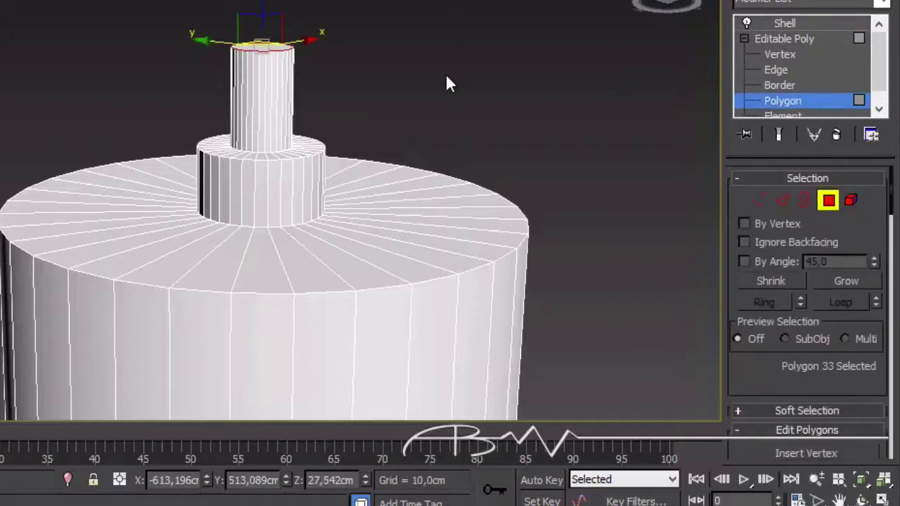
mouse_move(446, 77)
middle_mouse_down("alt")
mouse_move(366, 117)
mouse_move(366, 91)
mouse_move(349, 135)
middle_mouse_up("alt")
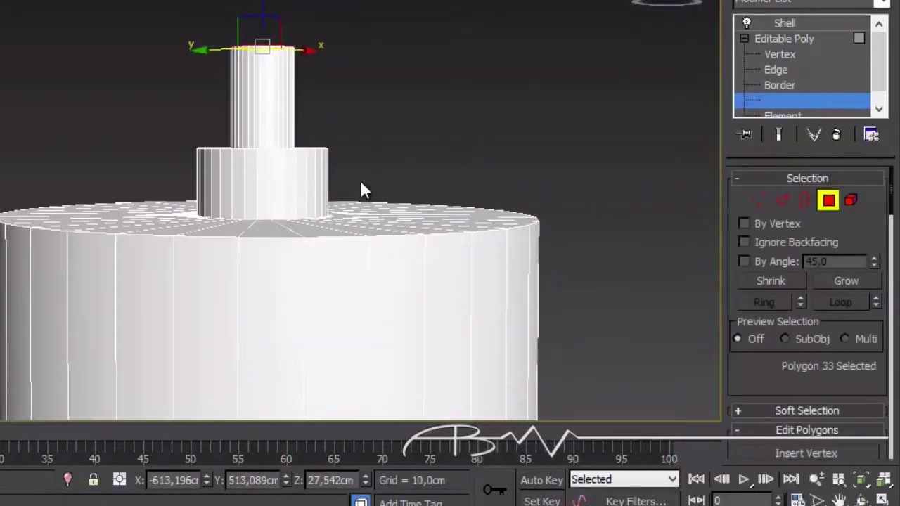
left_click_drag(360, 175, 229, 180)
left_click_drag(169, 176, 170, 176)
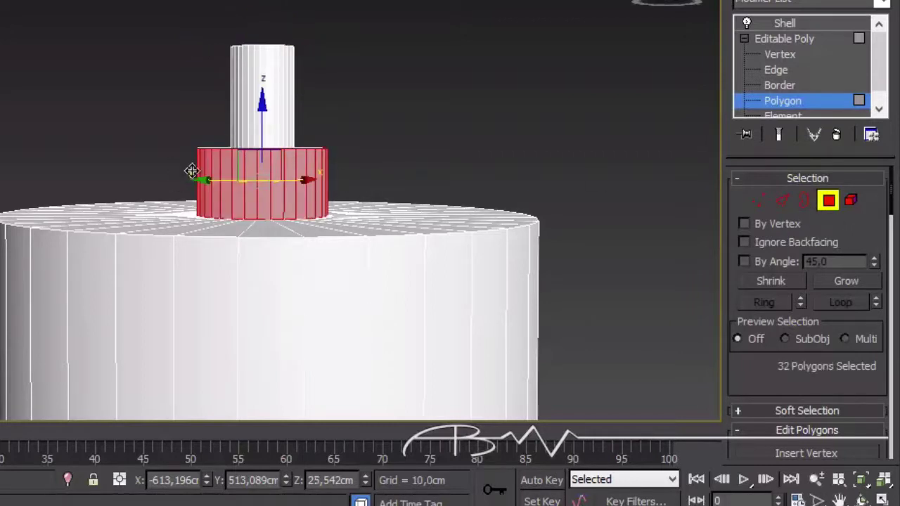
Step: Assign the selected faces to smoothing group 4
scroll(830, 235, "down", 5)
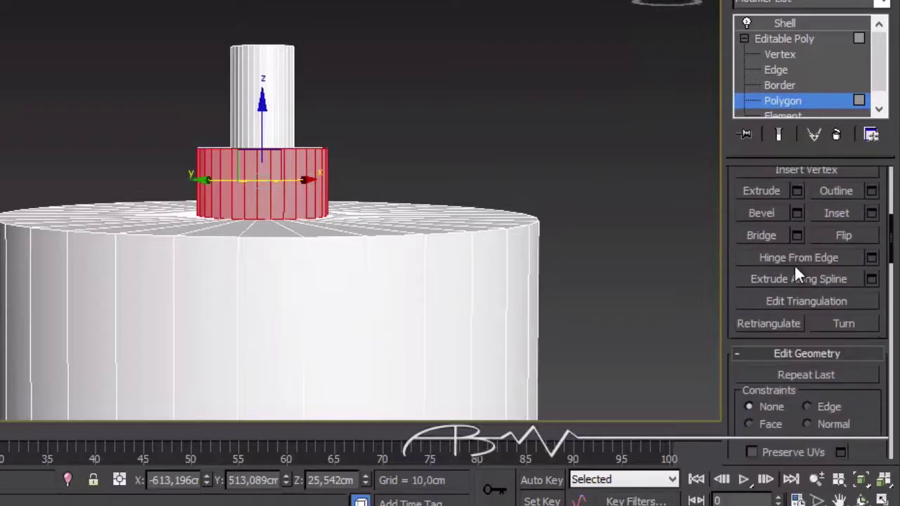
scroll(795, 268, "down", 3)
scroll(791, 265, "down", 3)
scroll(788, 264, "down", 3)
scroll(782, 262, "down", 2)
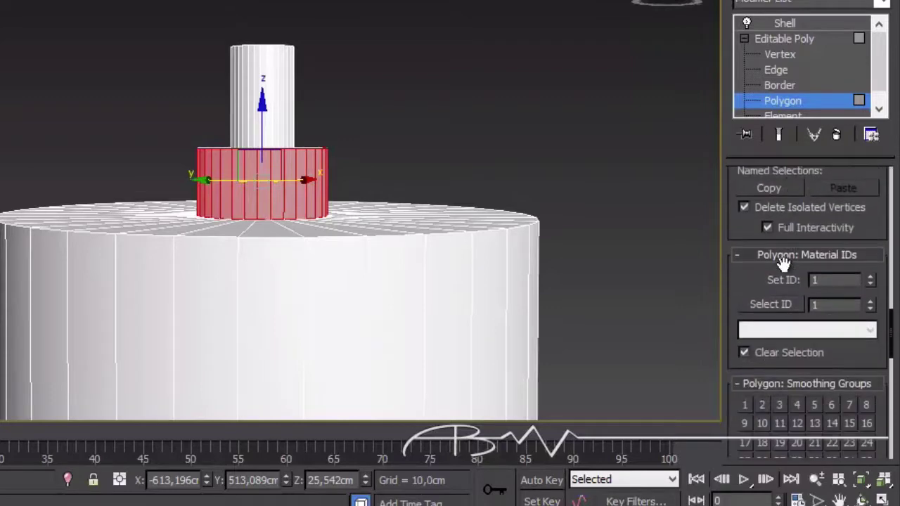
scroll(782, 262, "down", 2)
scroll(772, 261, "down", 3)
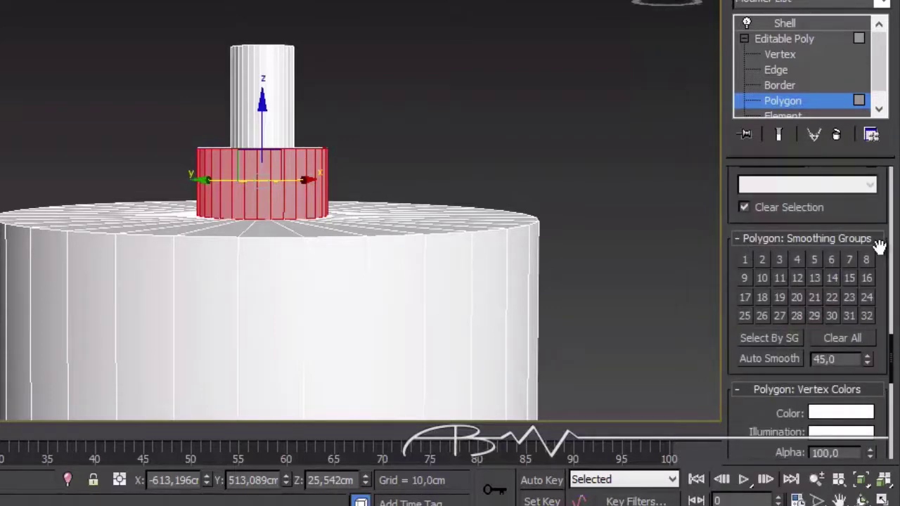
left_click(798, 259)
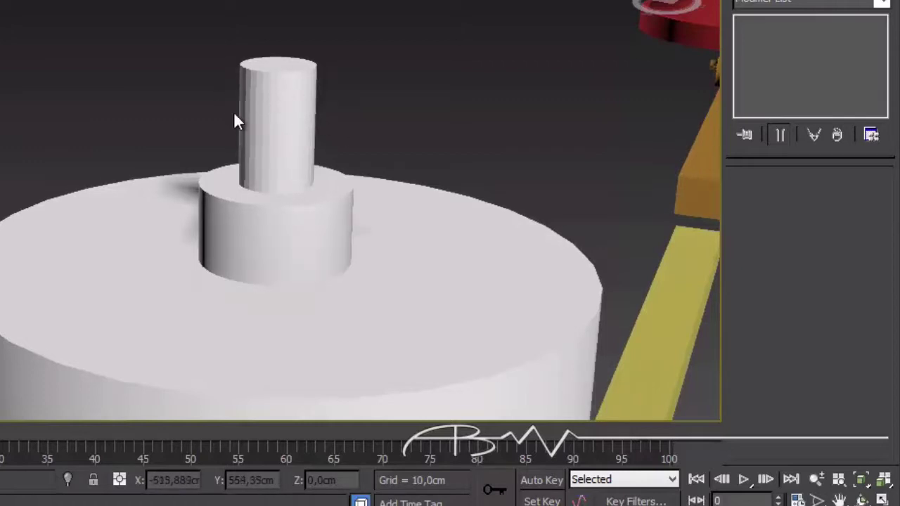
Step: Select all the lamp head cylinder's polygons, then exit Polygon level and deselect it
left_click(312, 108)
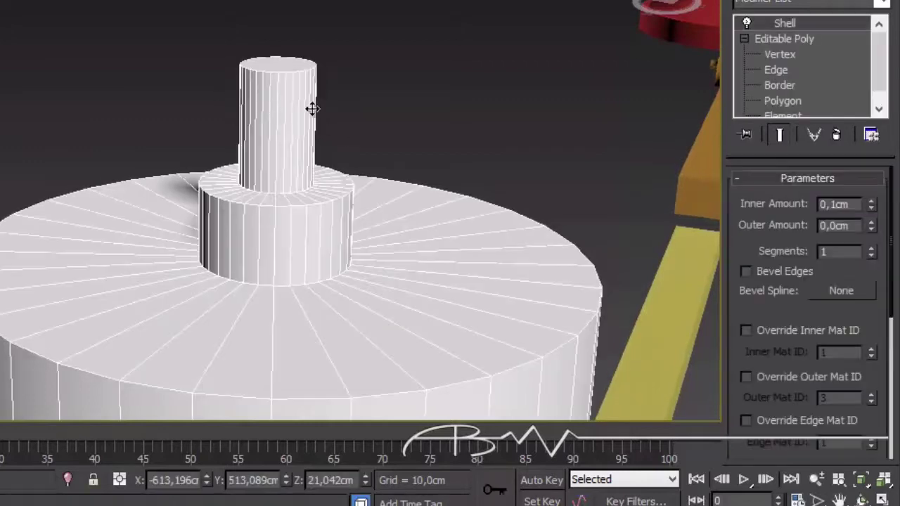
left_click(794, 102)
mouse_move(355, 119)
middle_mouse_down("alt")
mouse_move(328, 92)
mouse_move(276, 100)
middle_mouse_up("alt")
key("ctrl+a")
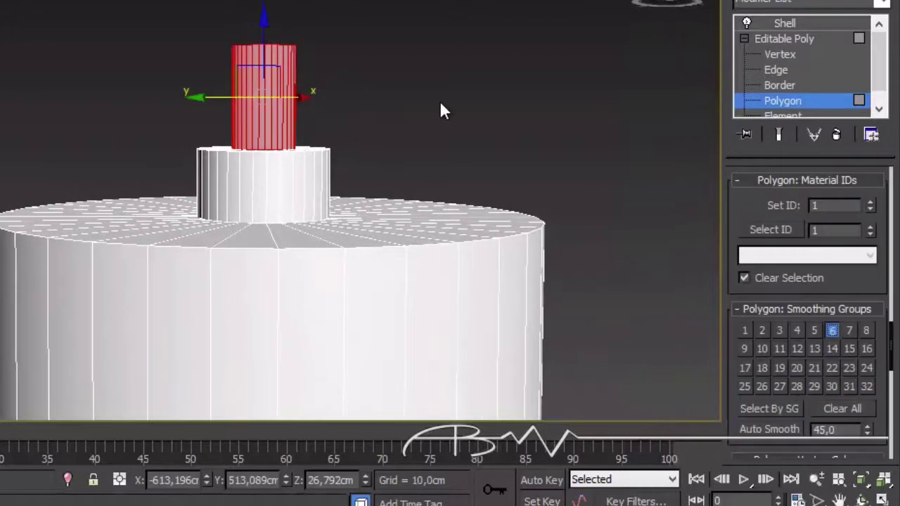
left_click(770, 39)
left_click(299, 63)
Step: Reframe the view on the whole lamp and yellow arm, and select the lamp shade
scroll(299, 64, "down", 3)
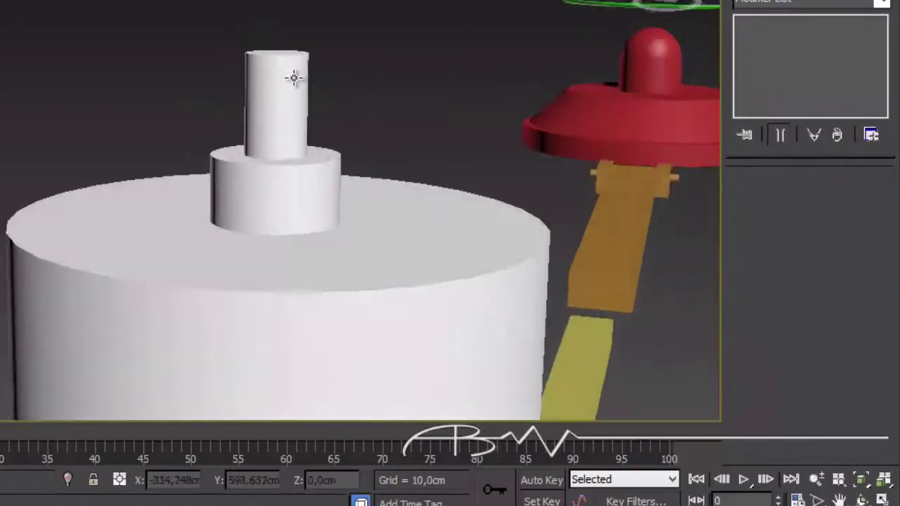
mouse_move(295, 77)
middle_mouse_down("alt")
mouse_move(345, 140)
mouse_move(338, 105)
middle_mouse_up("alt")
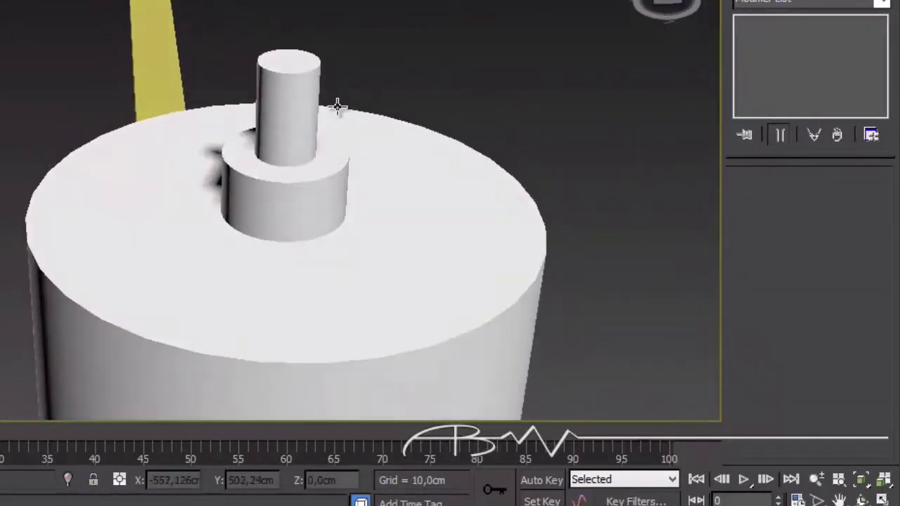
scroll(395, 165, "up", 2)
scroll(431, 338, "up", 2)
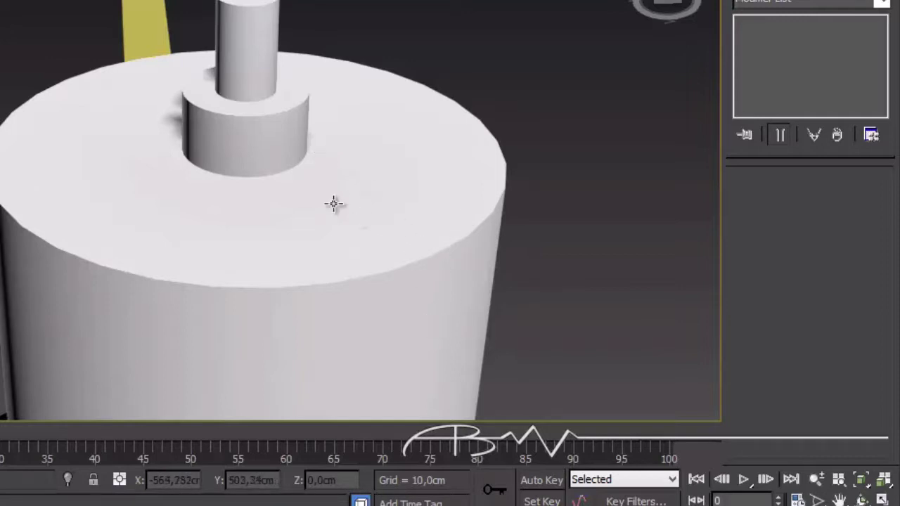
scroll(422, 251, "down", 2)
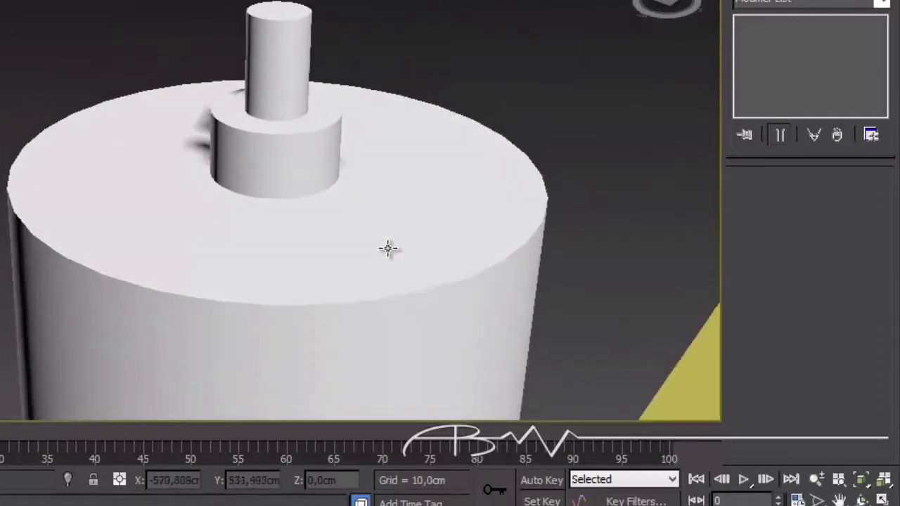
scroll(357, 225, "down", 2)
scroll(357, 225, "down", 5)
mouse_move(369, 236)
middle_mouse_down()
mouse_move(369, 179)
mouse_move(302, 135)
middle_mouse_up()
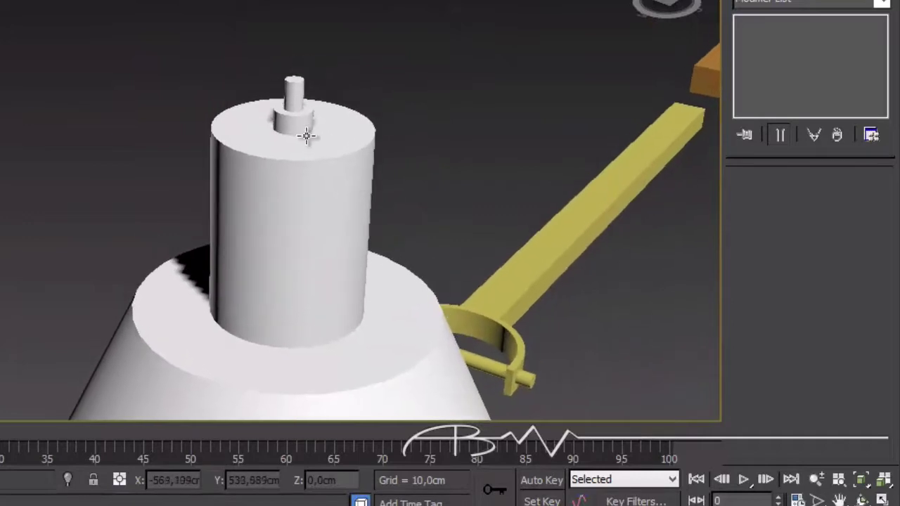
left_click(306, 135)
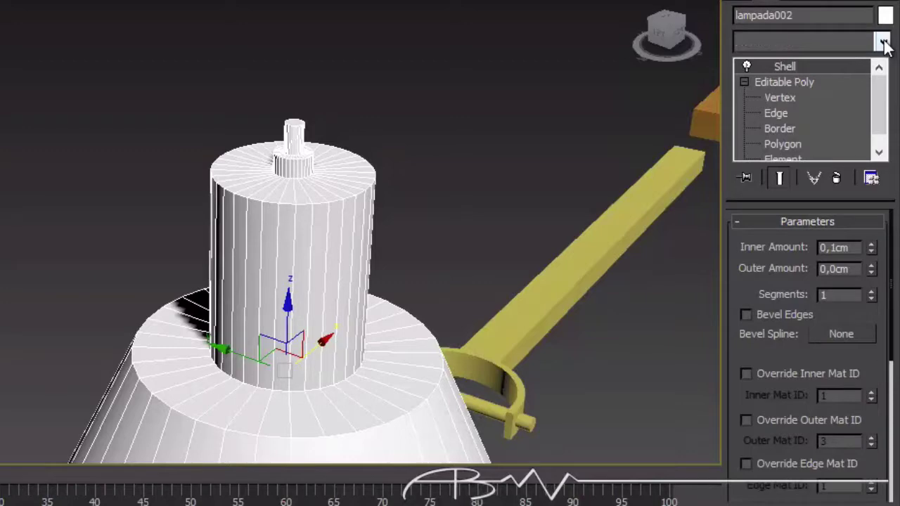
Step: Add a Smooth modifier to the lamp shade with Auto Smooth at a 30,0 threshold
left_click(882, 41)
left_click_drag(885, 79, 884, 387)
left_click(790, 161)
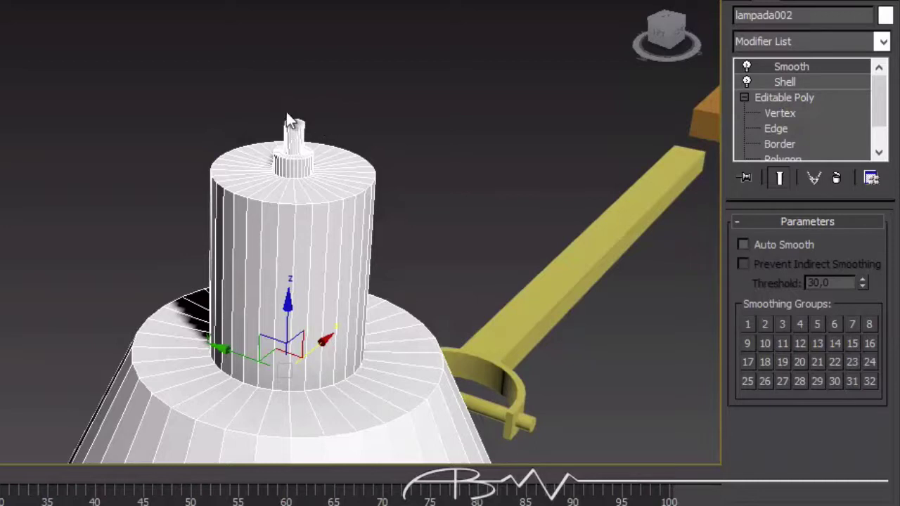
left_click(795, 248)
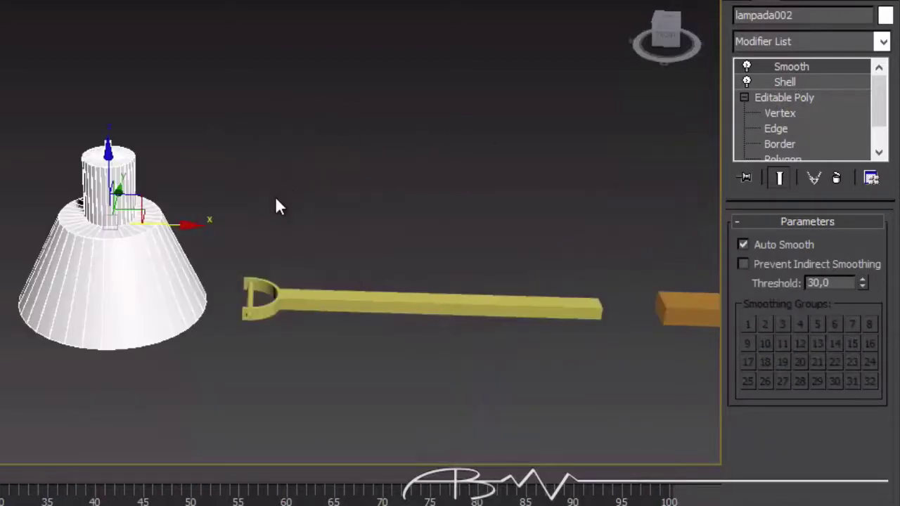
Step: Select the yellow upper arm, orange lower bar and red base in turn, then switch to Select and Rotate
mouse_move(254, 182)
middle_mouse_down("alt")
mouse_move(261, 226)
mouse_move(331, 150)
mouse_move(315, 180)
middle_mouse_up("alt")
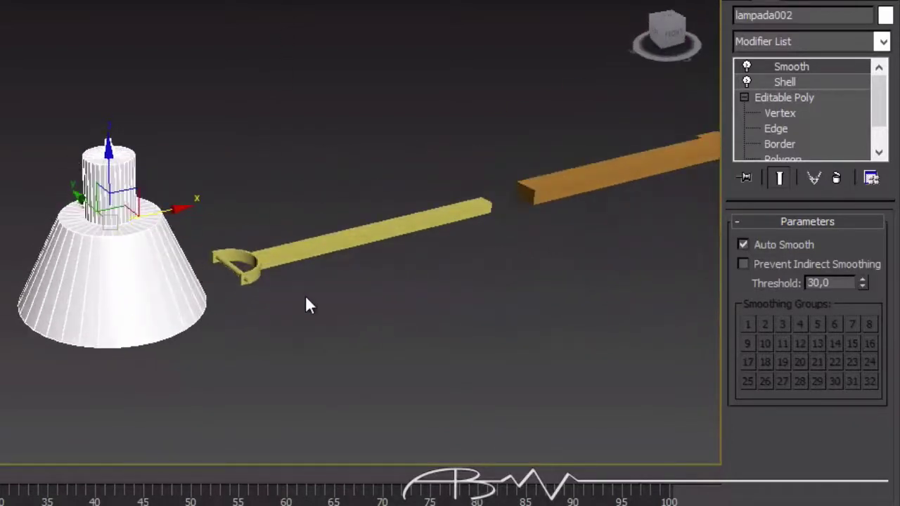
left_click(289, 250)
middle_click_drag(485, 284, 404, 311)
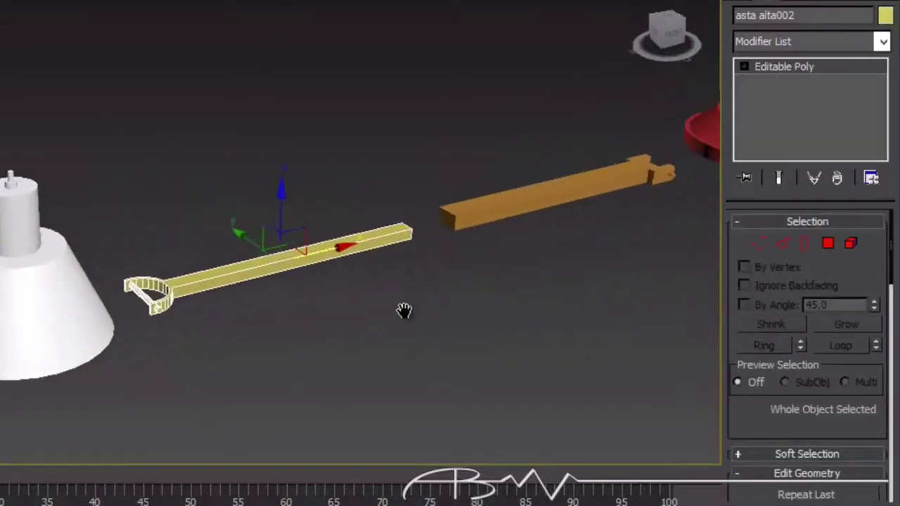
left_click(488, 225)
mouse_move(598, 225)
middle_mouse_down()
mouse_move(208, 307)
mouse_move(484, 241)
middle_mouse_up()
left_click(421, 175)
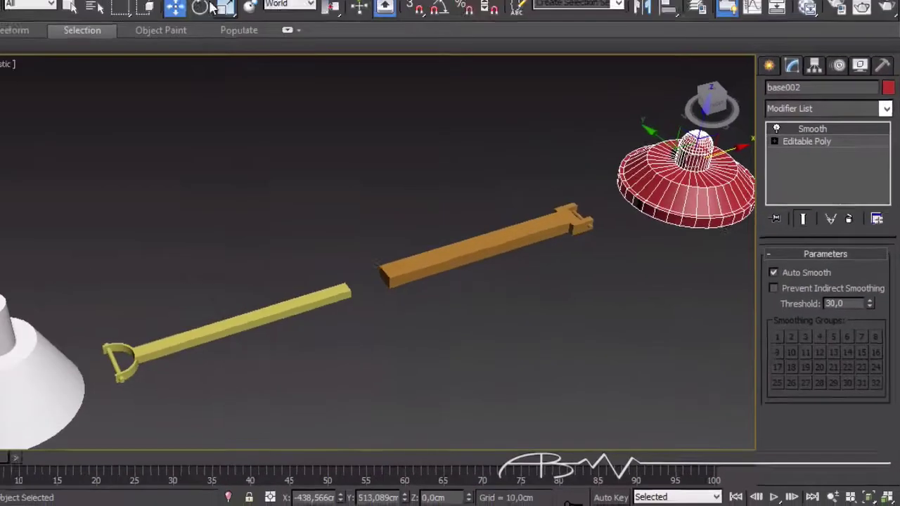
left_click(272, 44)
mouse_move(325, 276)
middle_mouse_down("alt")
mouse_move(379, 259)
mouse_move(356, 249)
middle_mouse_up("alt")
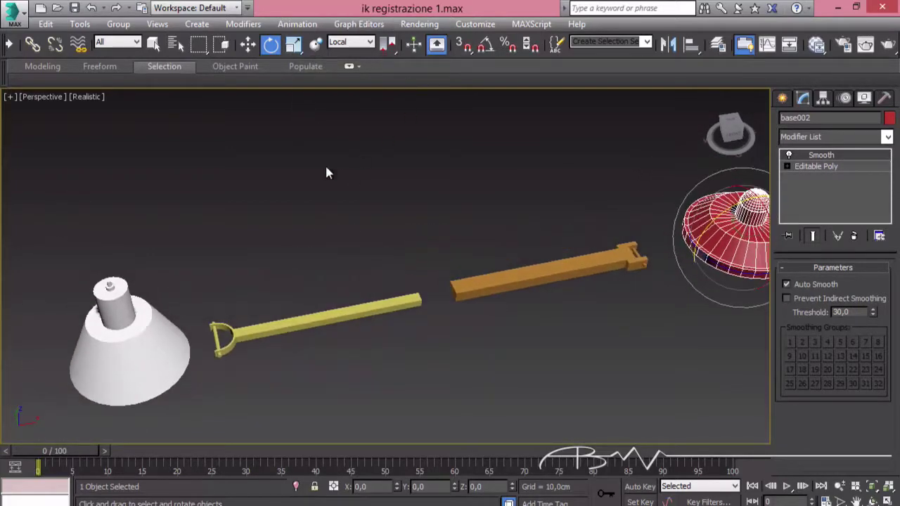
Step: Select the lamp shade and show its pivot settings in the Hierarchy panel
left_click(129, 315)
mouse_move(204, 311)
middle_mouse_down("alt")
mouse_move(227, 257)
mouse_move(269, 245)
mouse_move(339, 247)
mouse_move(144, 275)
mouse_move(195, 271)
middle_mouse_up("alt")
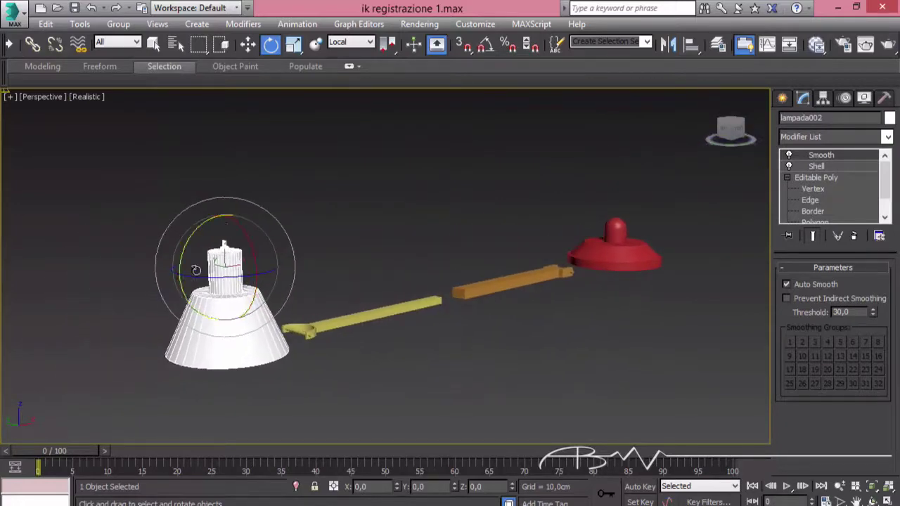
scroll(201, 270, "up", 3)
left_click(823, 98)
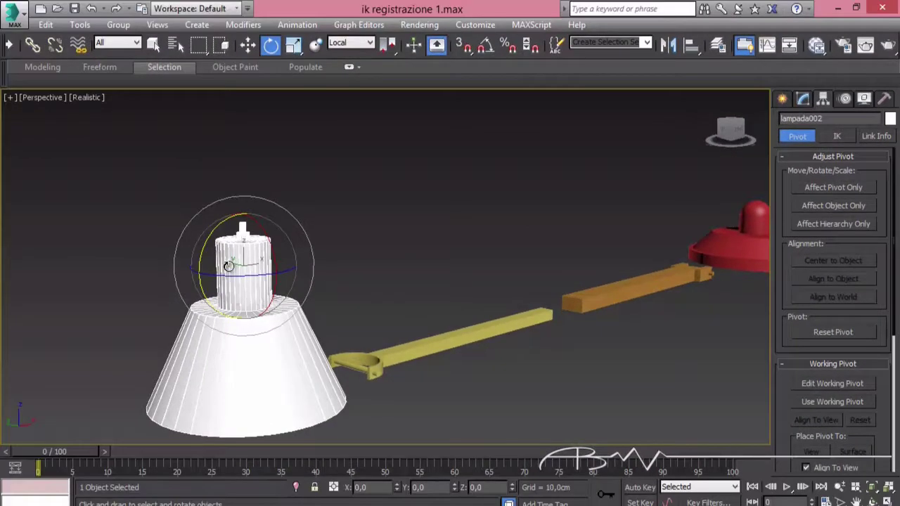
mouse_move(462, 363)
middle_mouse_down("alt")
mouse_move(445, 400)
mouse_move(377, 323)
middle_mouse_up("alt")
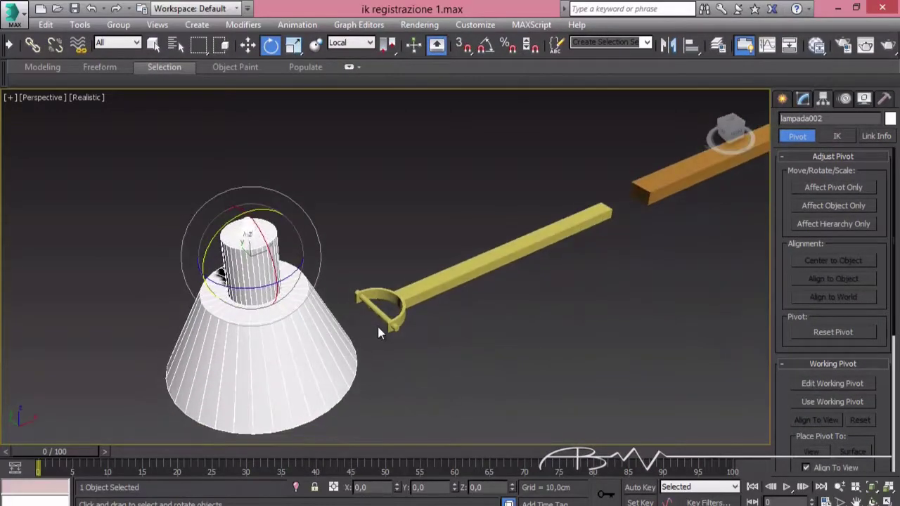
scroll(377, 324, "up", 3)
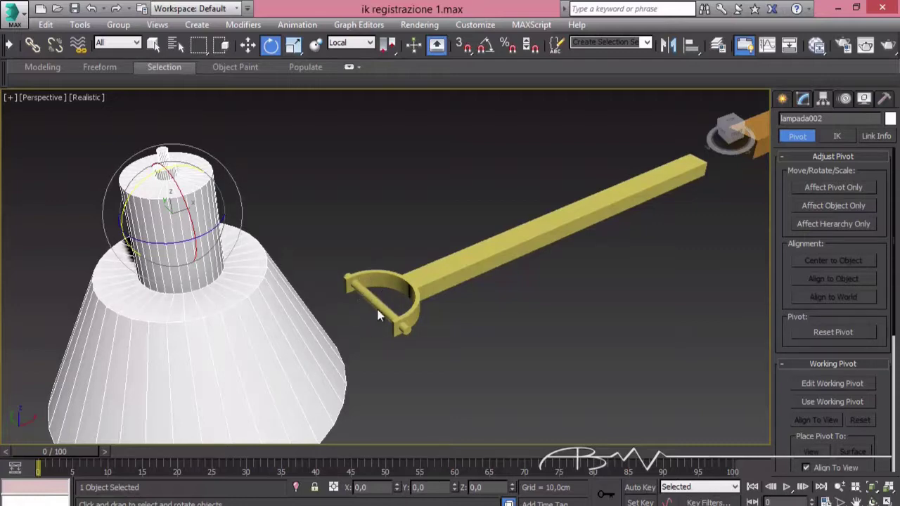
Step: Inspect the pivots of the yellow upper arm, orange lower bar and red base
left_click(441, 278)
mouse_move(557, 282)
middle_mouse_down("alt")
mouse_move(565, 273)
mouse_move(283, 283)
middle_mouse_up("alt")
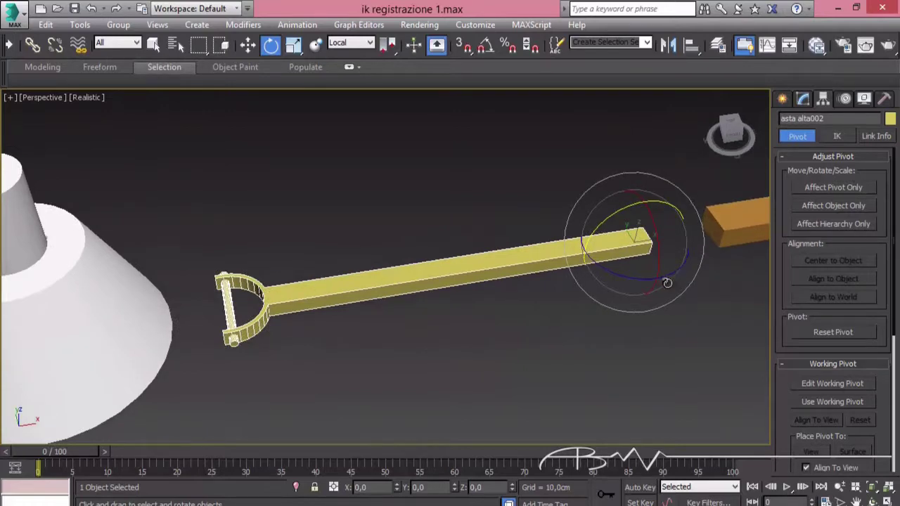
middle_click_drag(668, 283, 493, 252, "alt")
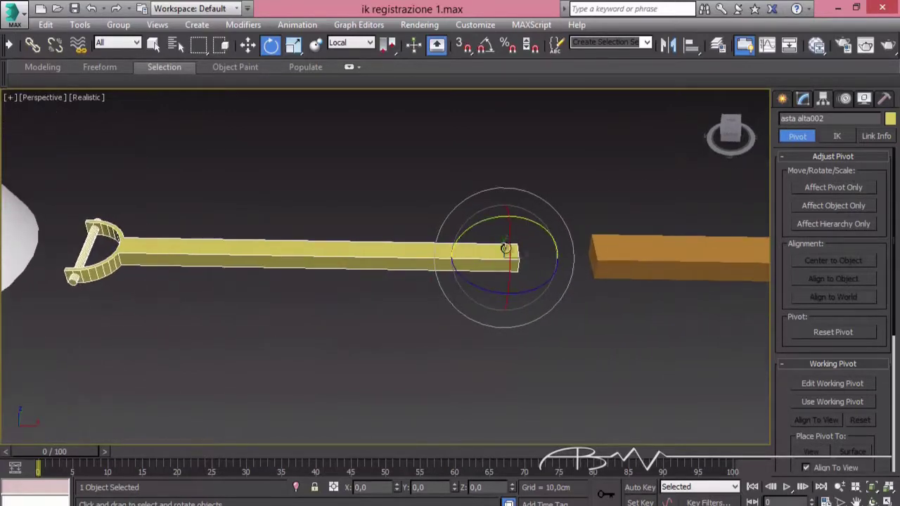
mouse_move(631, 251)
middle_mouse_down()
mouse_move(417, 261)
mouse_move(428, 245)
mouse_move(476, 253)
middle_mouse_up()
left_click(418, 262)
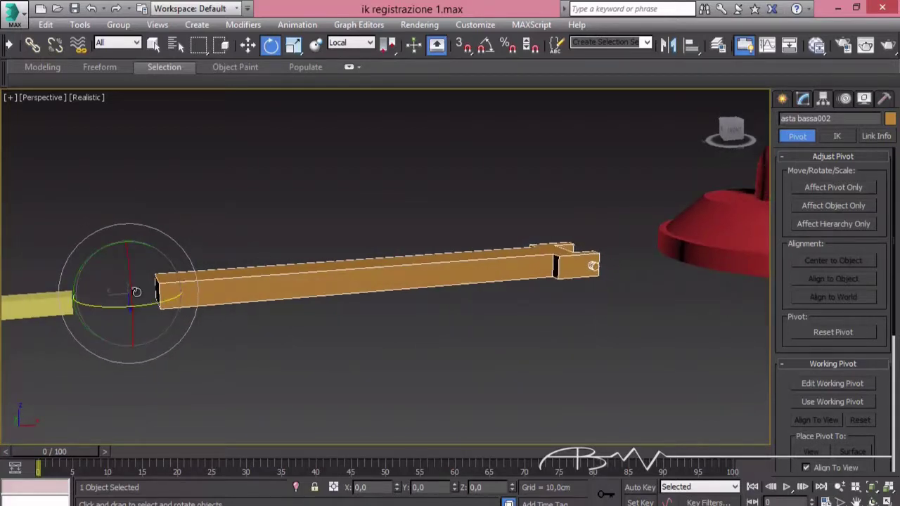
mouse_move(180, 298)
middle_mouse_down("alt")
mouse_move(629, 259)
mouse_move(609, 317)
middle_mouse_up("alt")
left_click(623, 268)
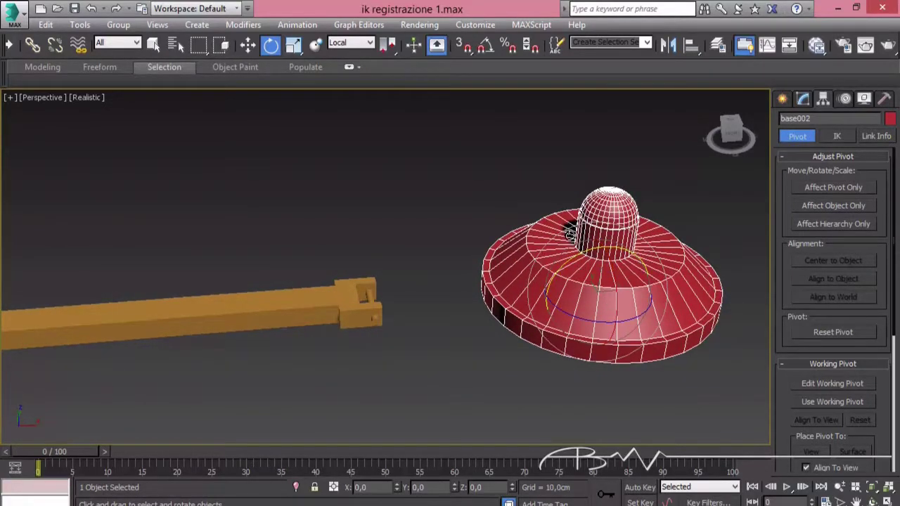
scroll(474, 283, "down", 2)
scroll(506, 274, "down", 3)
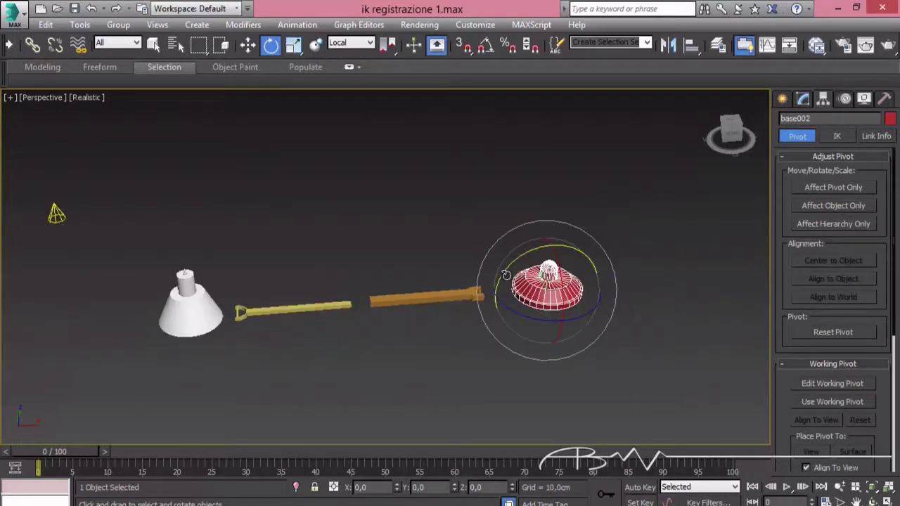
scroll(506, 275, "down", 2)
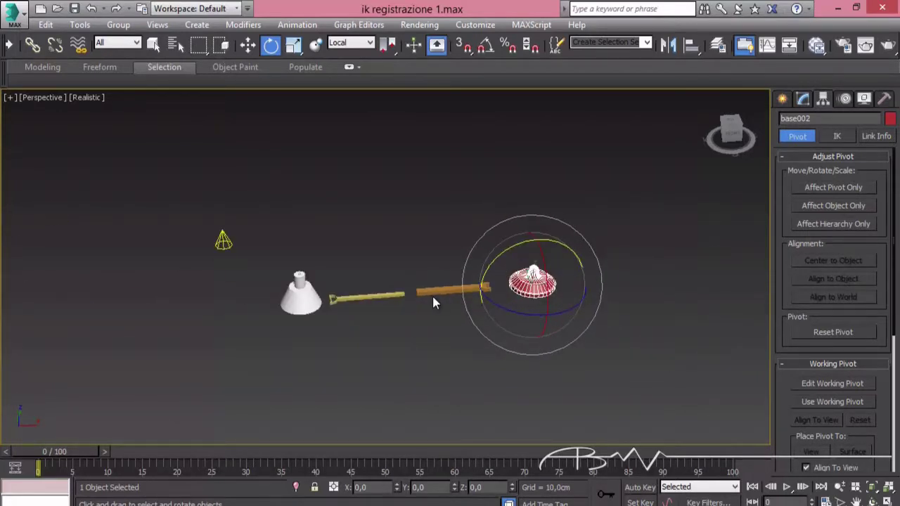
left_click_drag(433, 299, 457, 299)
Step: On the first lamp, move and rotate the shade, rotate the upper arm, and tilt the lower arm
left_click(247, 45)
left_click(318, 336)
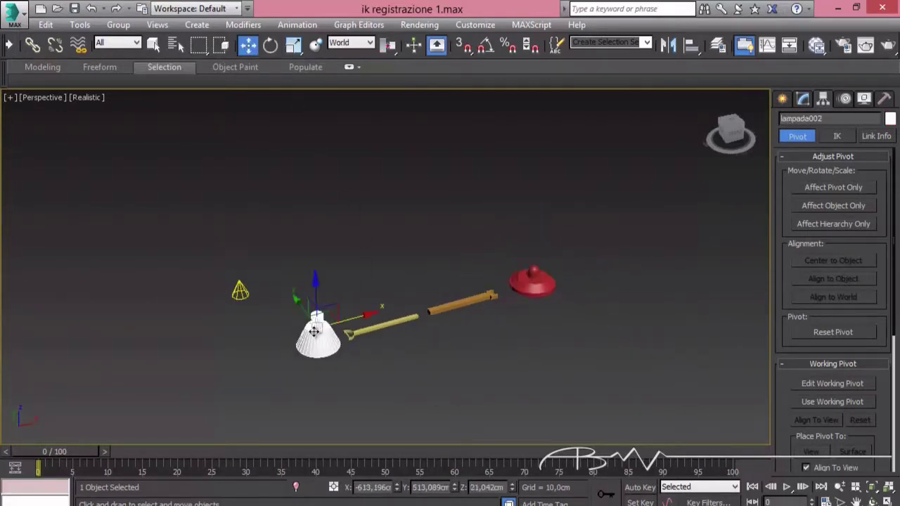
left_click_drag(318, 336, 354, 328)
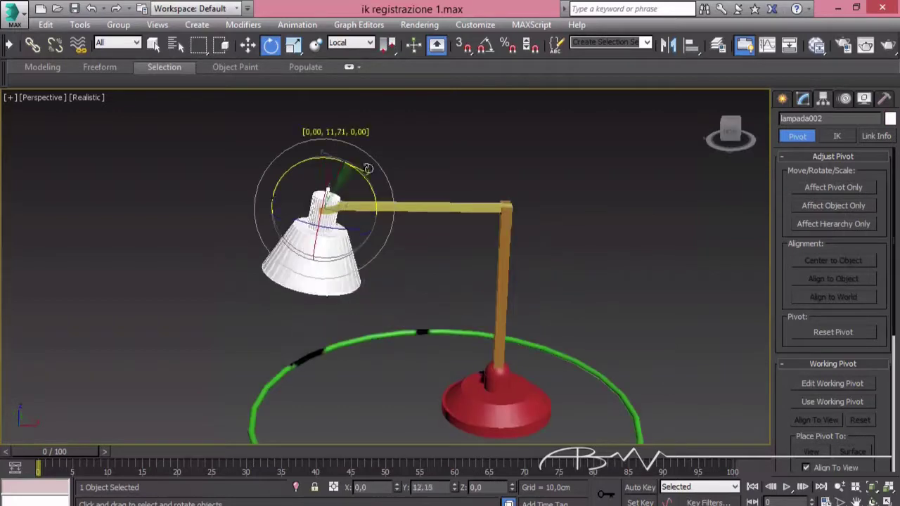
mouse_move(366, 169)
left_mouse_down()
mouse_move(342, 147)
mouse_move(346, 158)
left_mouse_up()
left_click(413, 205)
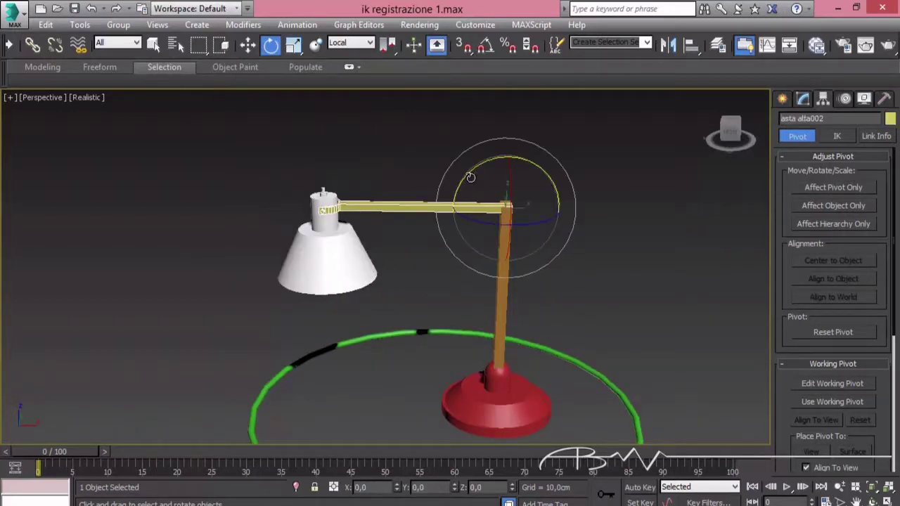
left_click_drag(471, 176, 472, 177)
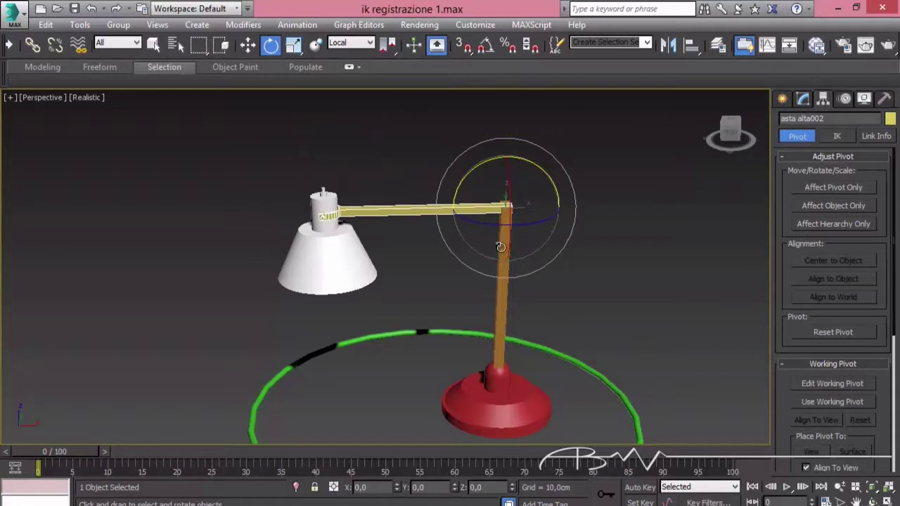
left_click(504, 199)
left_click_drag(503, 340, 536, 422)
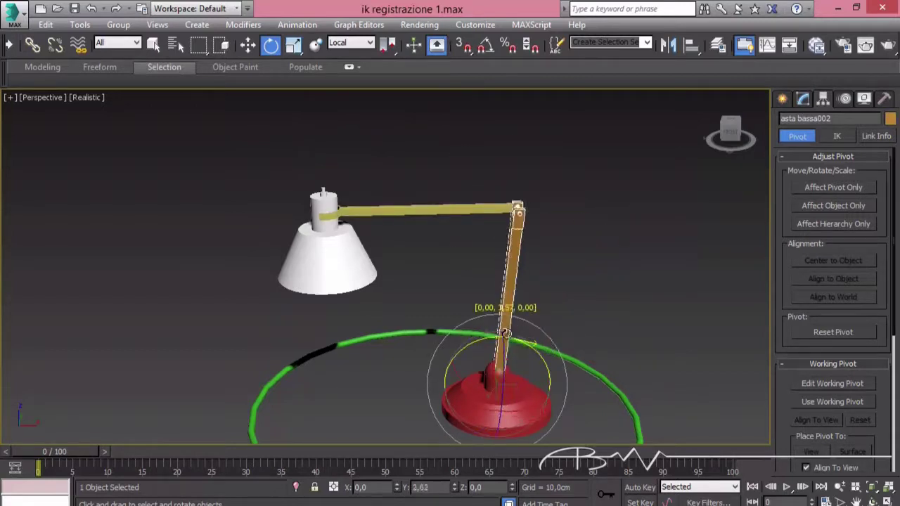
middle_click_drag(536, 422, 488, 387, "alt")
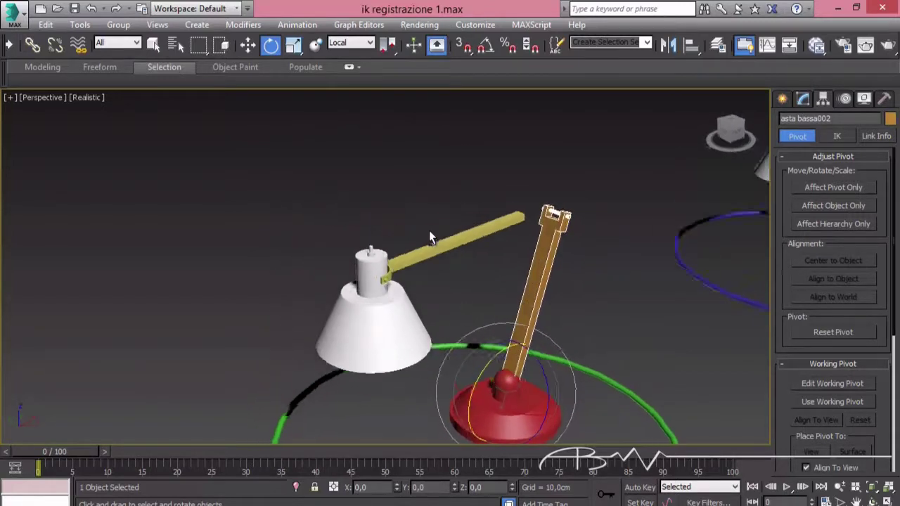
left_click(639, 291)
Step: On the second lamp, rotate the upper arm, then rotate asta bassa015 so it leans left
mouse_move(516, 268)
middle_mouse_down("alt")
mouse_move(639, 292)
mouse_move(147, 273)
middle_mouse_up("alt")
scroll(100, 281, "down", 3)
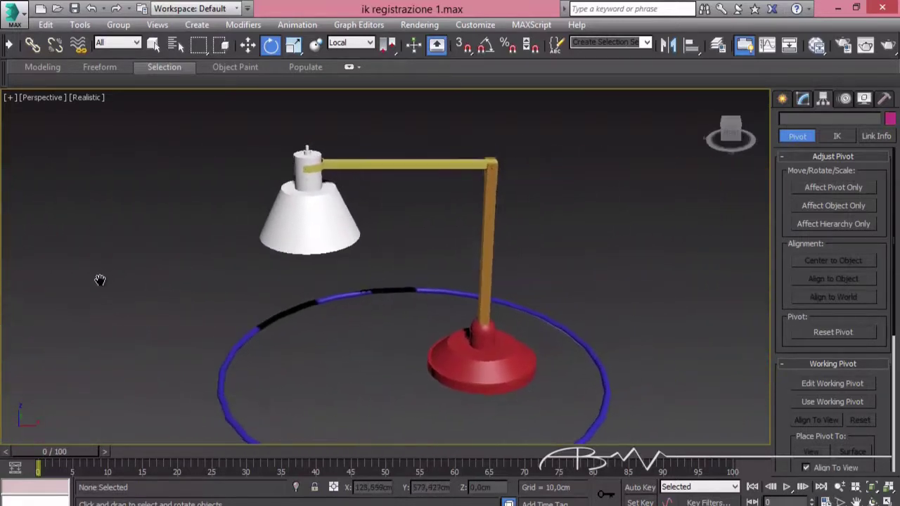
scroll(101, 281, "down", 2)
middle_click_drag(432, 225, 467, 232)
scroll(444, 232, "up", 4)
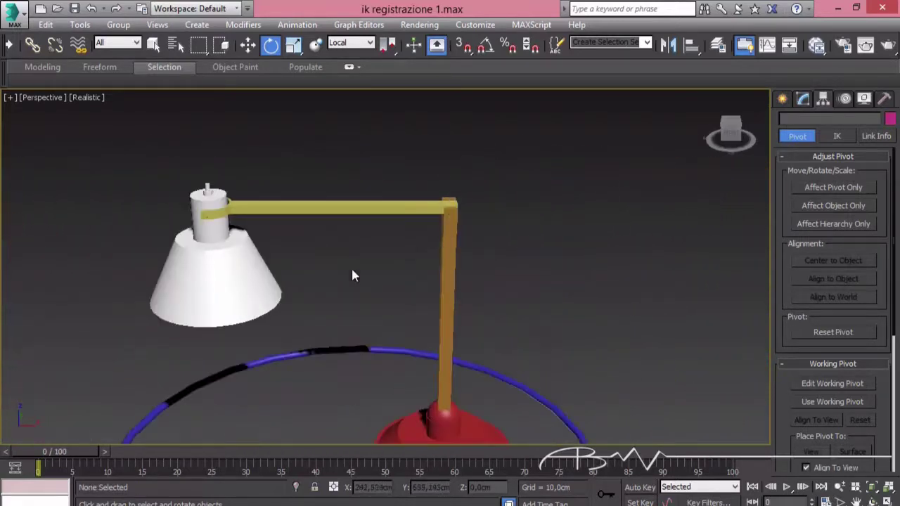
mouse_move(354, 276)
middle_mouse_down("alt")
mouse_move(388, 227)
mouse_move(393, 234)
middle_mouse_up("alt")
left_click(273, 178)
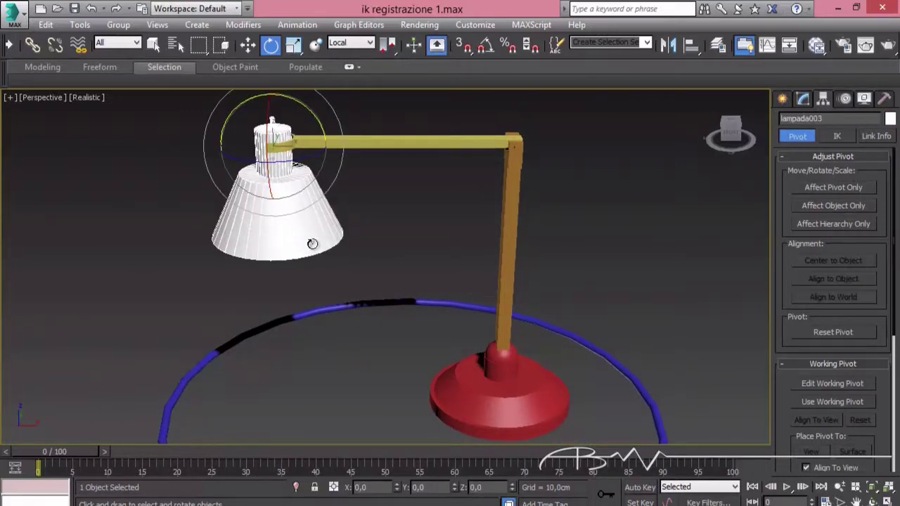
left_click(482, 375)
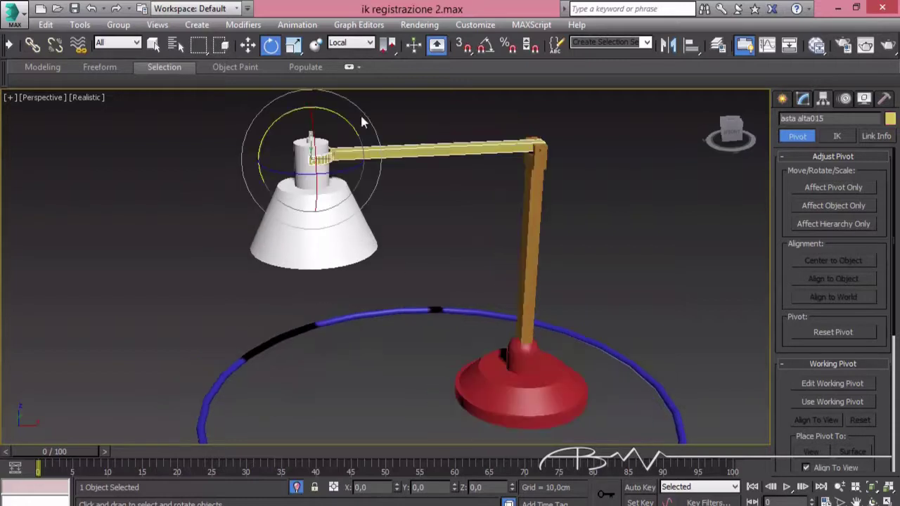
mouse_move(346, 121)
left_mouse_down()
mouse_move(359, 111)
mouse_move(340, 117)
left_mouse_up()
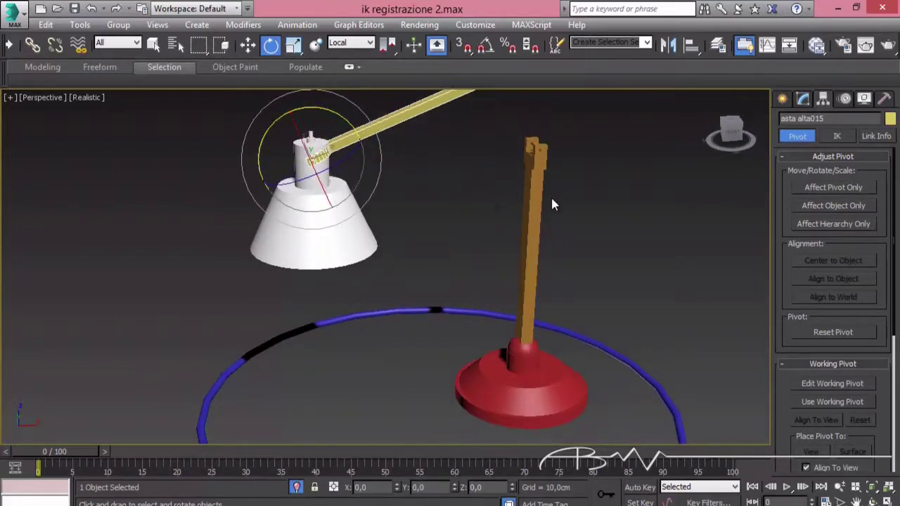
left_click(528, 200)
mouse_move(498, 125)
left_mouse_down()
mouse_move(512, 100)
mouse_move(491, 144)
left_mouse_up()
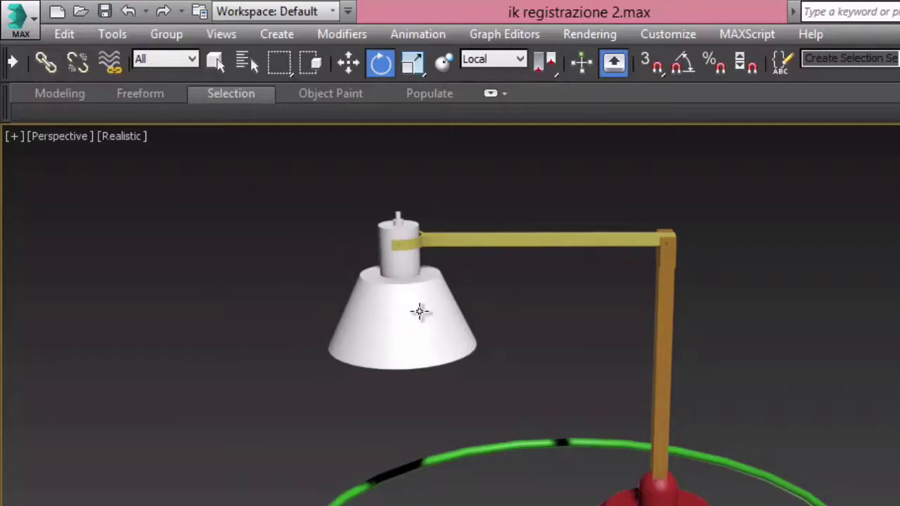
Step: Use Select and Link to parent base to post, post to arm, and arm to shade
left_click(420, 312)
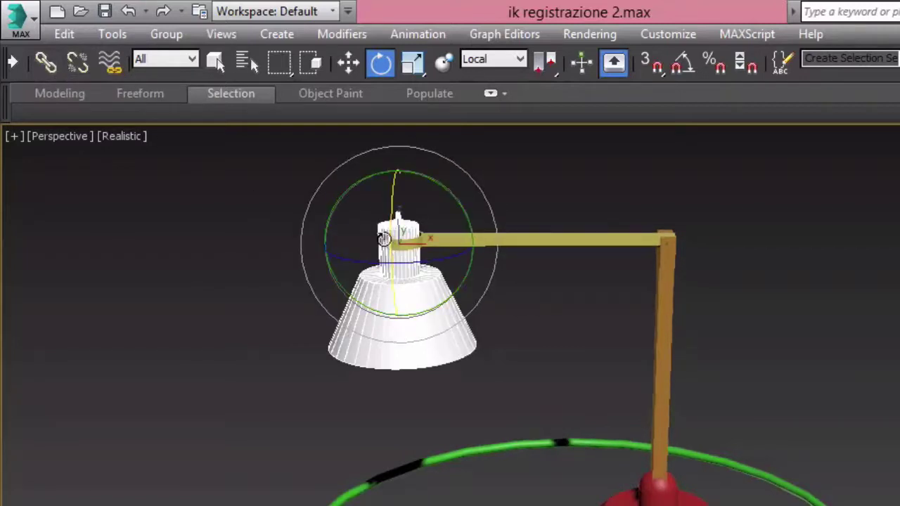
left_click(43, 61)
left_click_drag(434, 311, 615, 236)
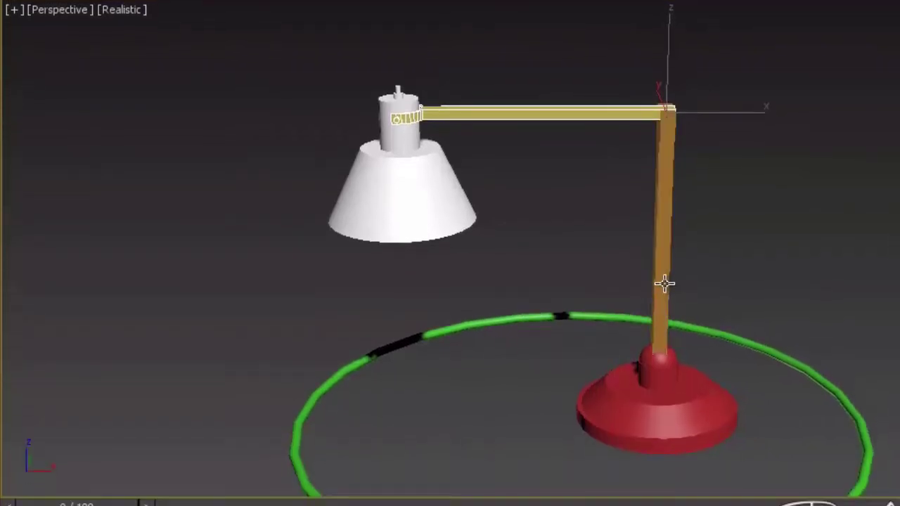
mouse_move(664, 284)
left_mouse_down()
mouse_move(623, 361)
mouse_move(628, 408)
left_mouse_up()
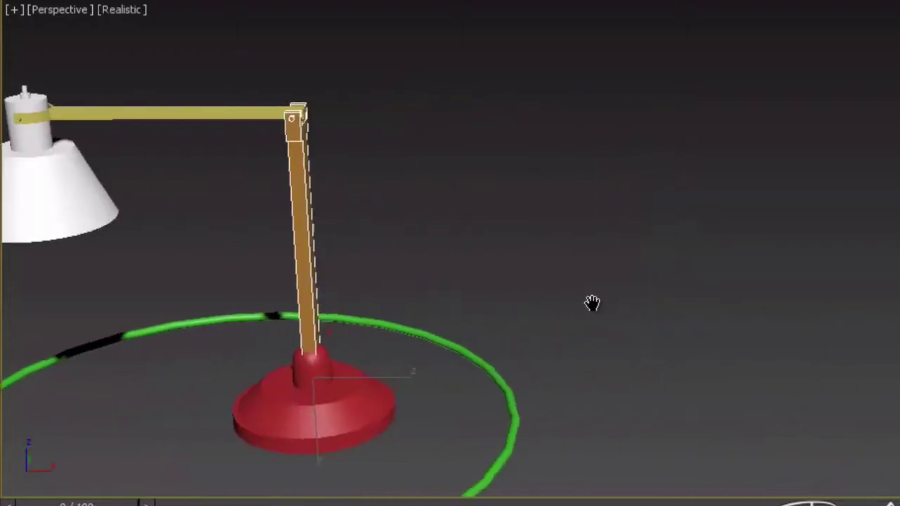
mouse_move(591, 303)
middle_mouse_down()
mouse_move(171, 283)
mouse_move(325, 262)
middle_mouse_up()
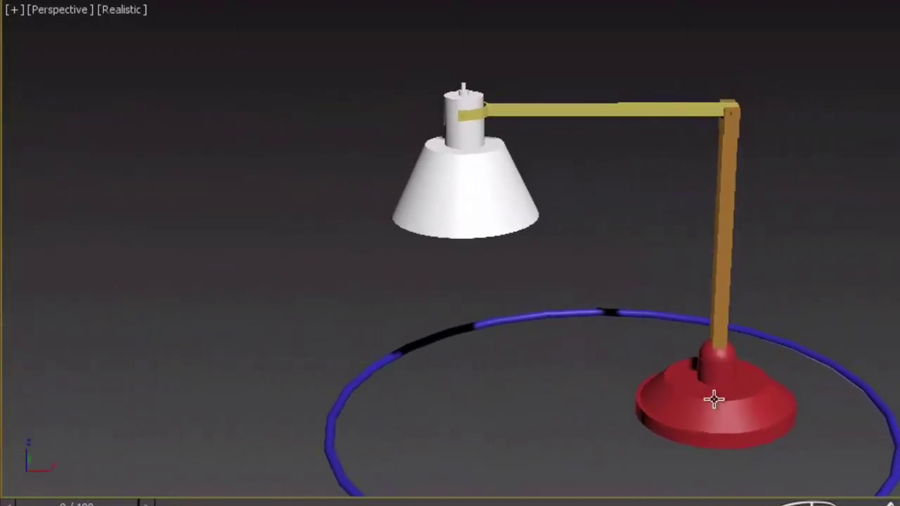
left_click_drag(713, 400, 714, 400)
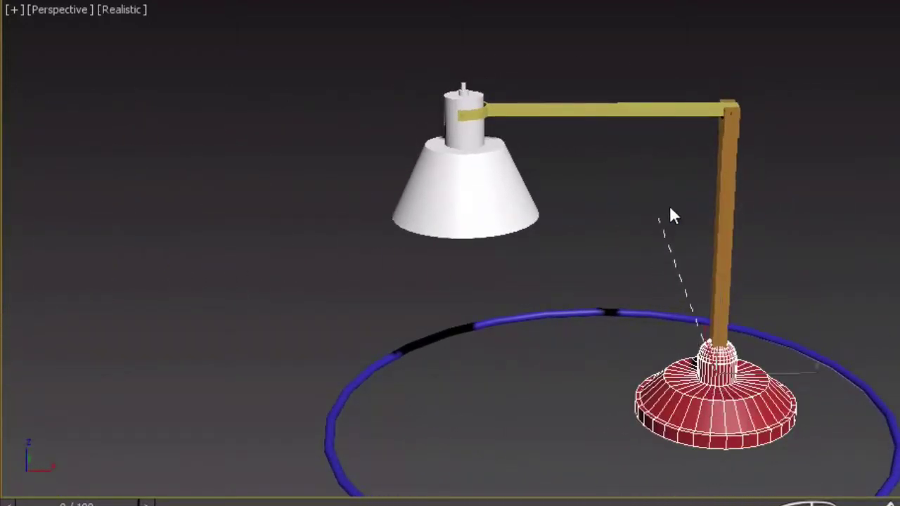
left_click_drag(671, 216, 726, 165)
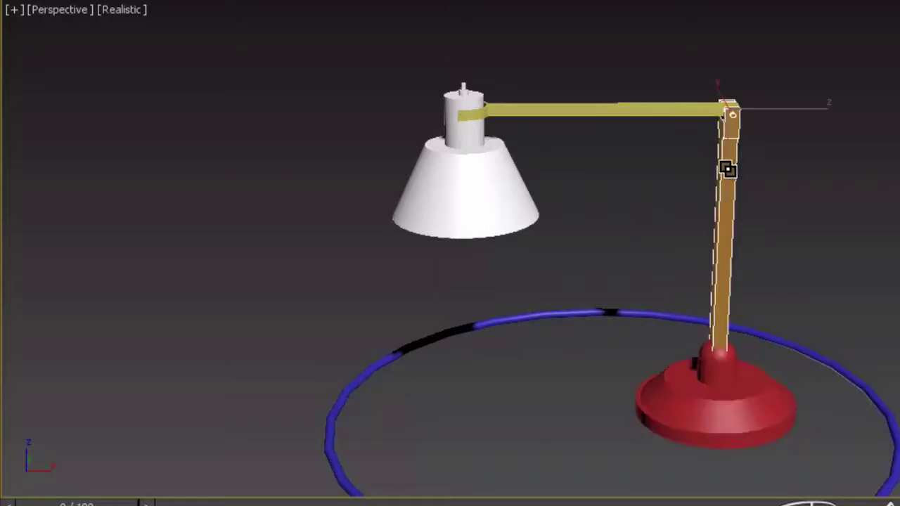
left_click(649, 108)
left_click_drag(525, 117, 457, 199)
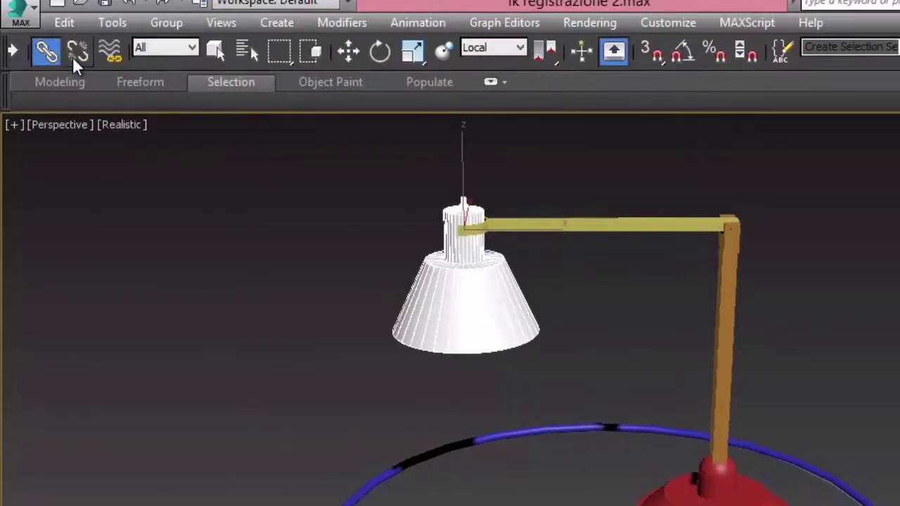
left_click(46, 63)
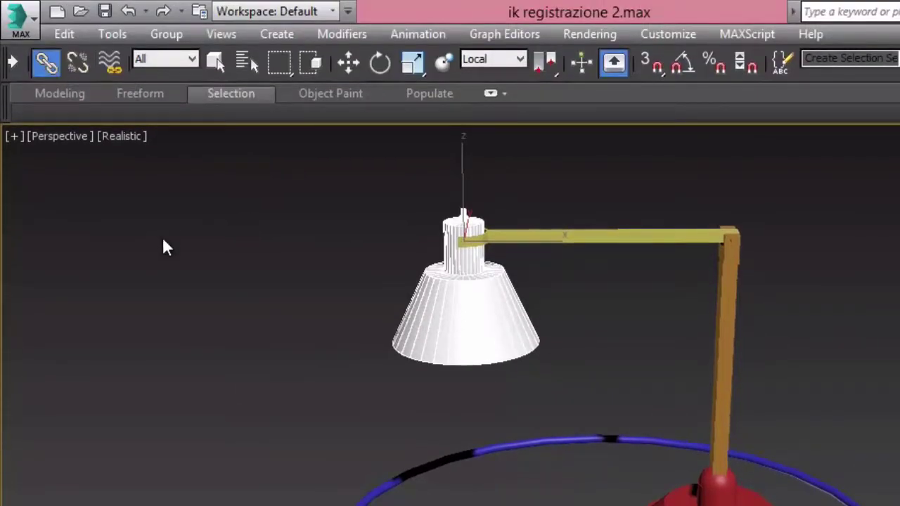
left_click(214, 62)
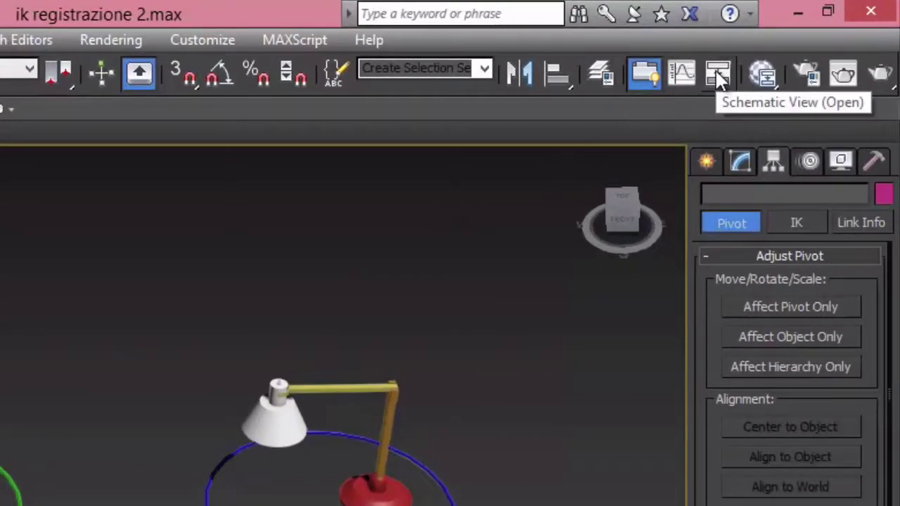
Step: In Schematic View, go through the first lamp's nodes from base002 to lampada002
left_click(718, 75)
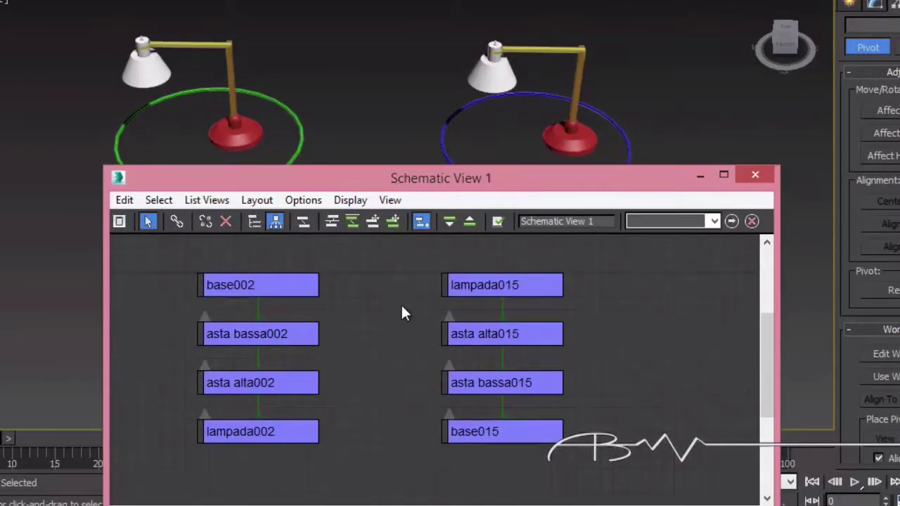
left_click(277, 293)
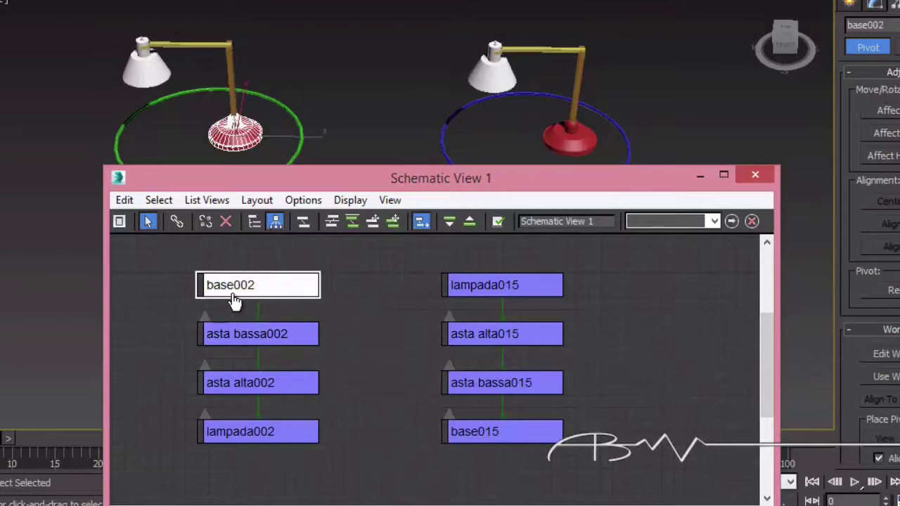
left_click(278, 341)
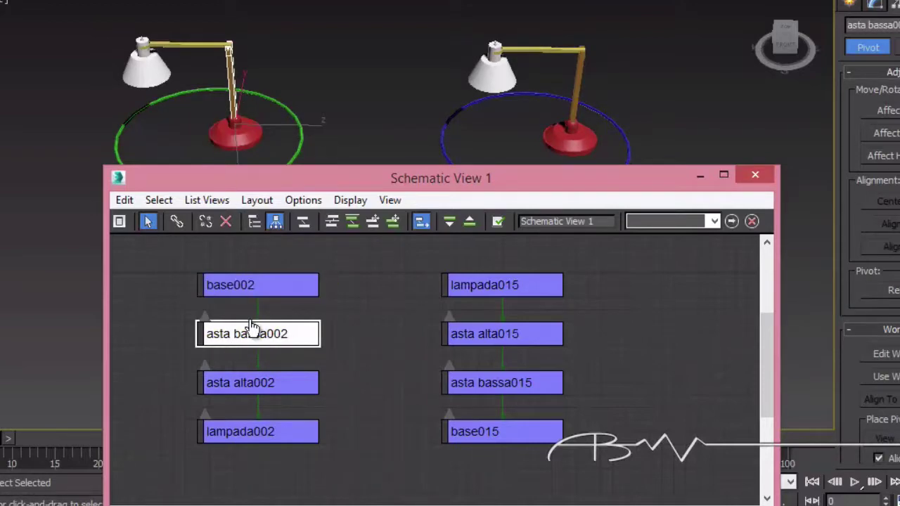
left_click(267, 382)
left_click(283, 432)
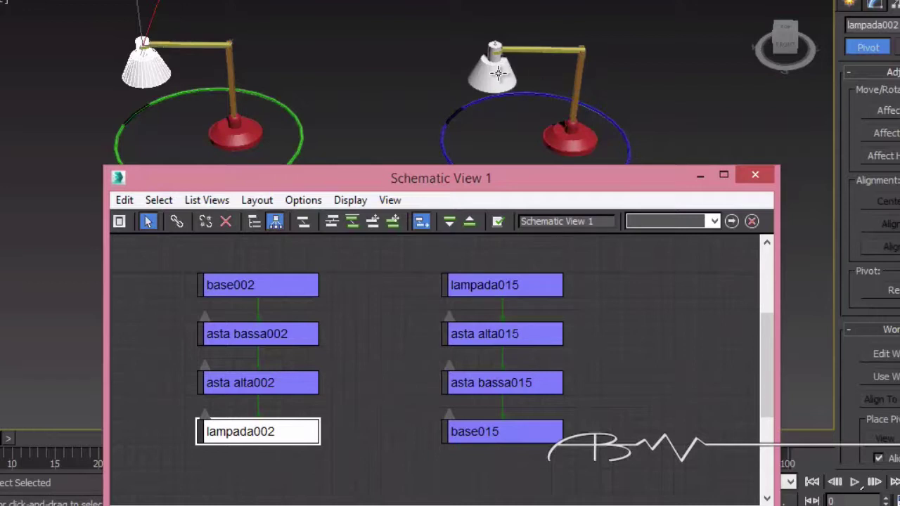
Step: Select the lampada015 hierarchy, then connect base015 under asta bassa015
left_click(508, 287)
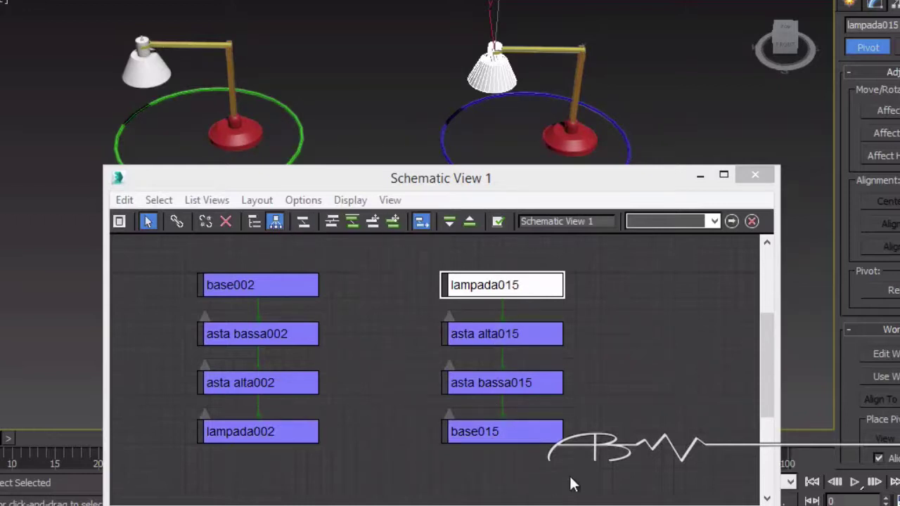
double_click(444, 288)
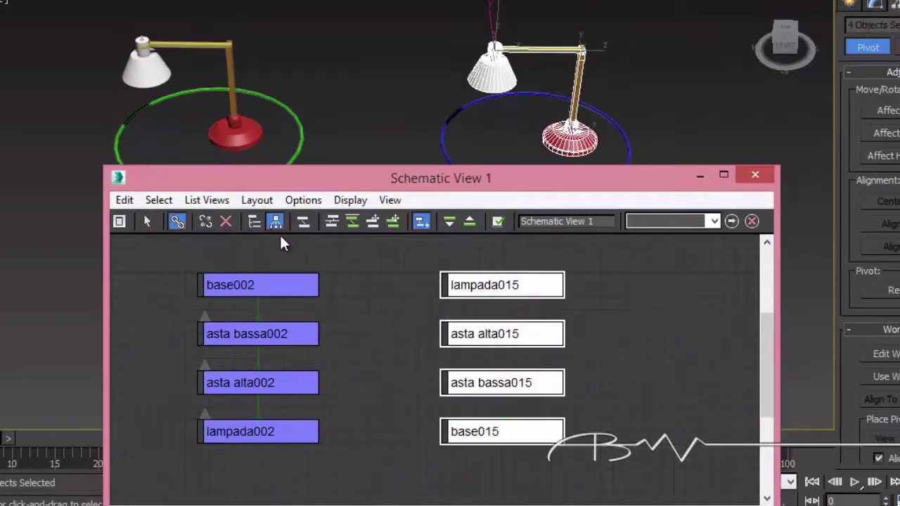
left_click(392, 294)
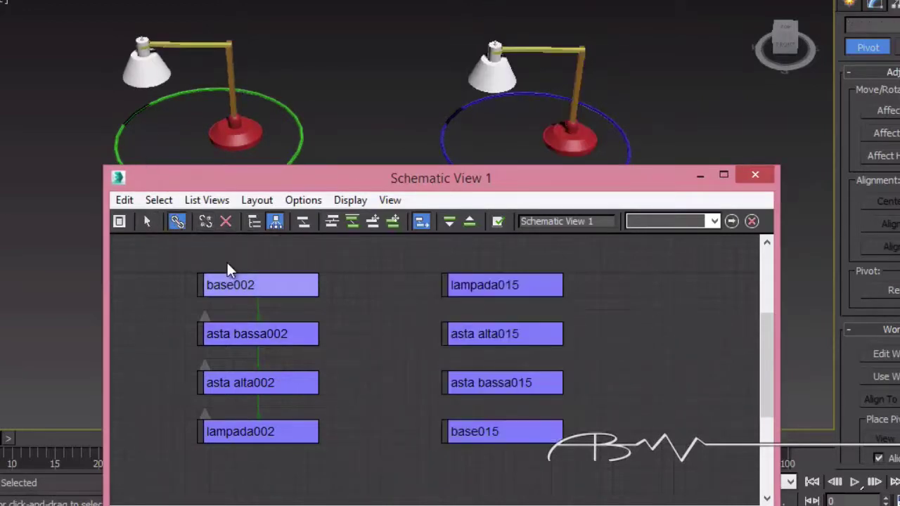
left_click(175, 221)
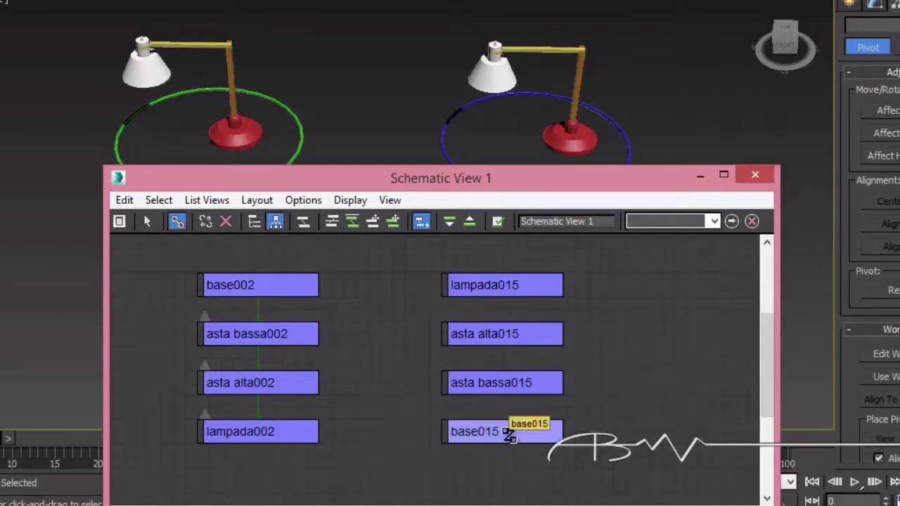
mouse_move(509, 434)
left_mouse_down()
mouse_move(520, 333)
mouse_move(515, 284)
left_mouse_up()
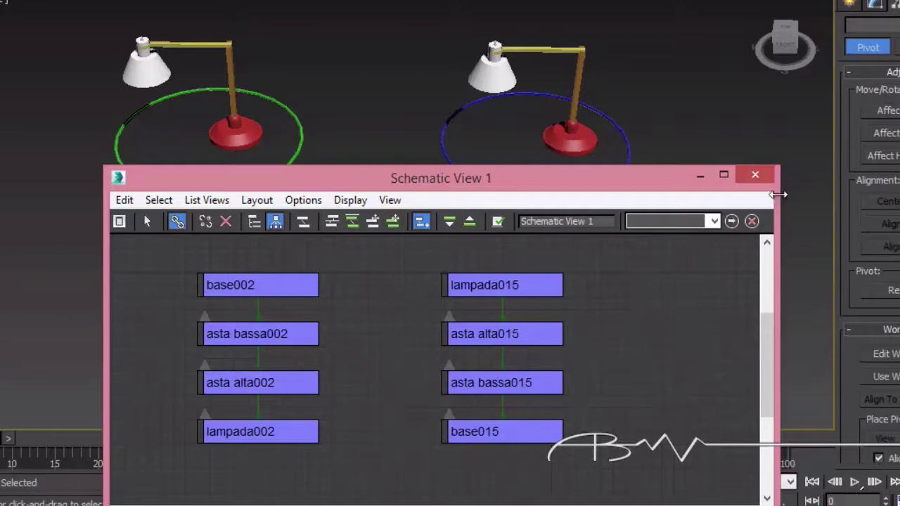
Step: Rotate the first lamp's arm, pole asta bassa002 and base002 to test how it tilts
left_click(756, 177)
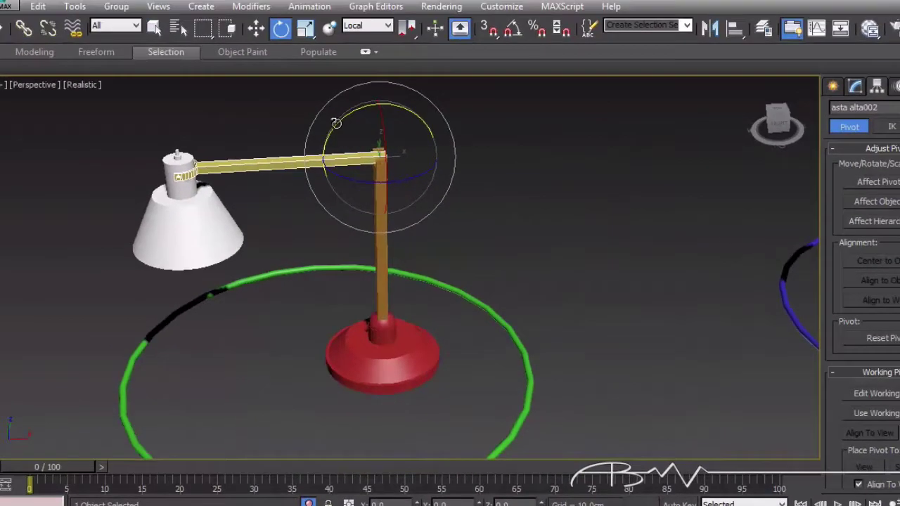
left_click_drag(336, 121, 248, 134)
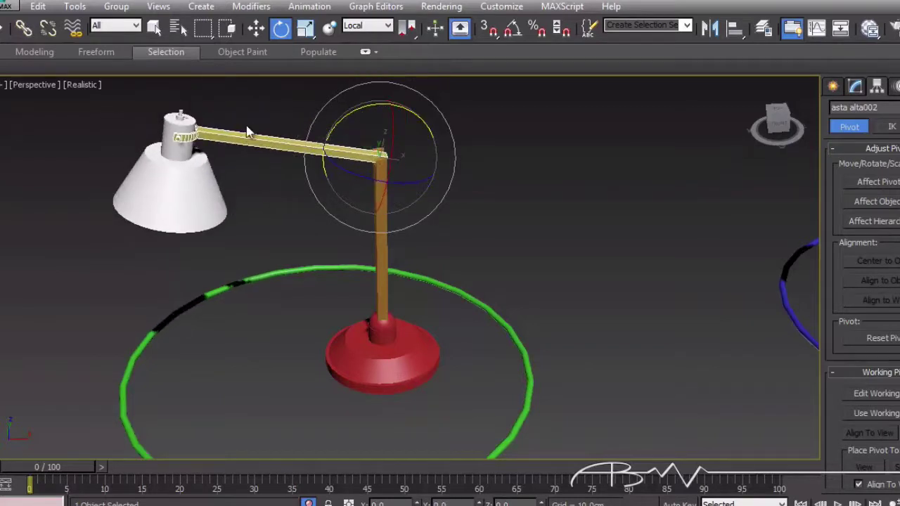
left_click(385, 225)
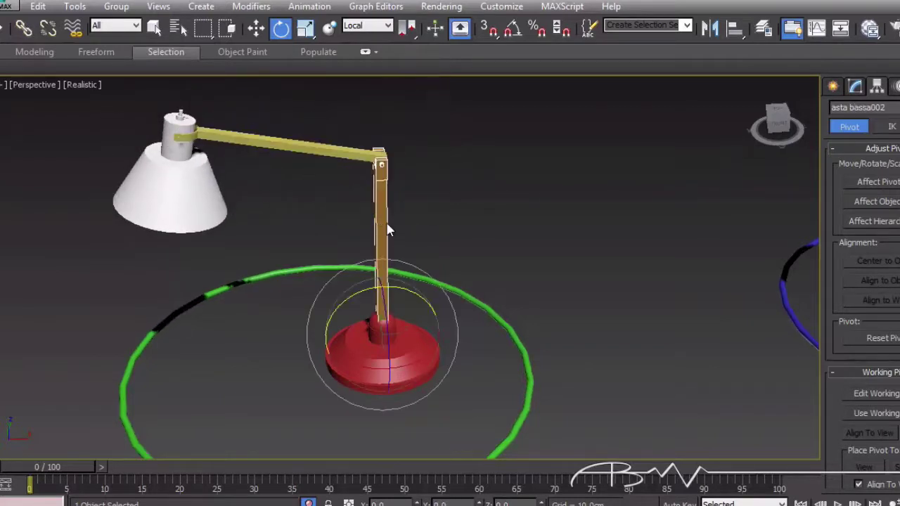
mouse_move(392, 288)
left_mouse_down()
mouse_move(422, 295)
mouse_move(424, 327)
mouse_move(410, 353)
mouse_move(436, 338)
left_mouse_up()
left_click(408, 317)
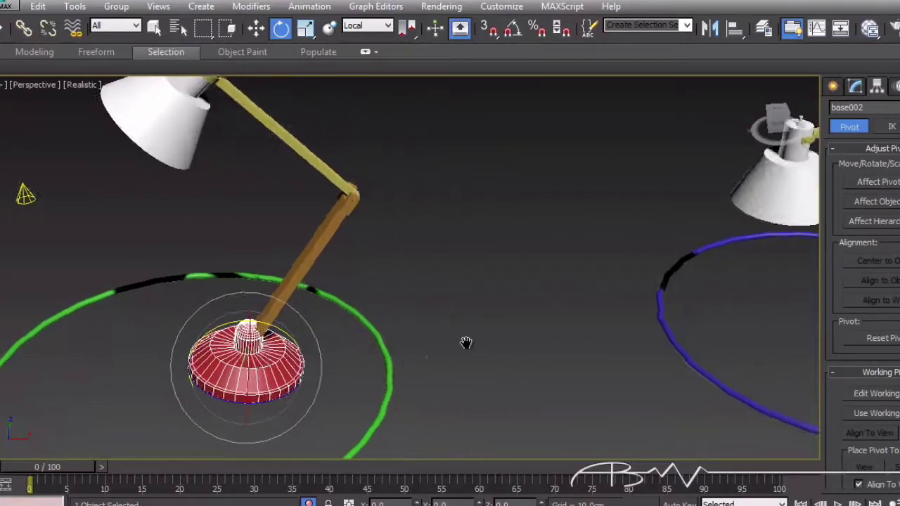
middle_click_drag(554, 331, 495, 373)
Step: Bring the second lamp into view and rotate its shade, swinging the arm and base along
scroll(494, 372, "down", 2)
scroll(518, 345, "down", 2)
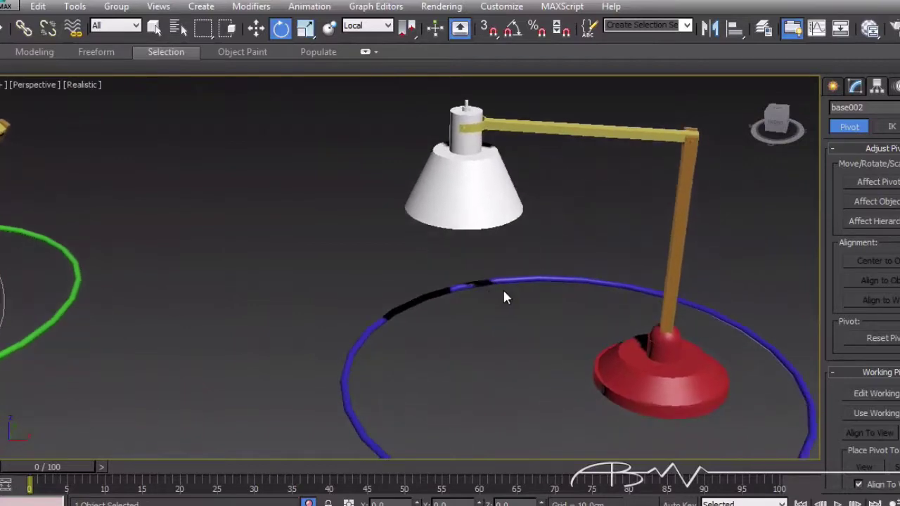
scroll(504, 298, "down", 4)
middle_click_drag(539, 297, 485, 302)
scroll(521, 313, "up", 3)
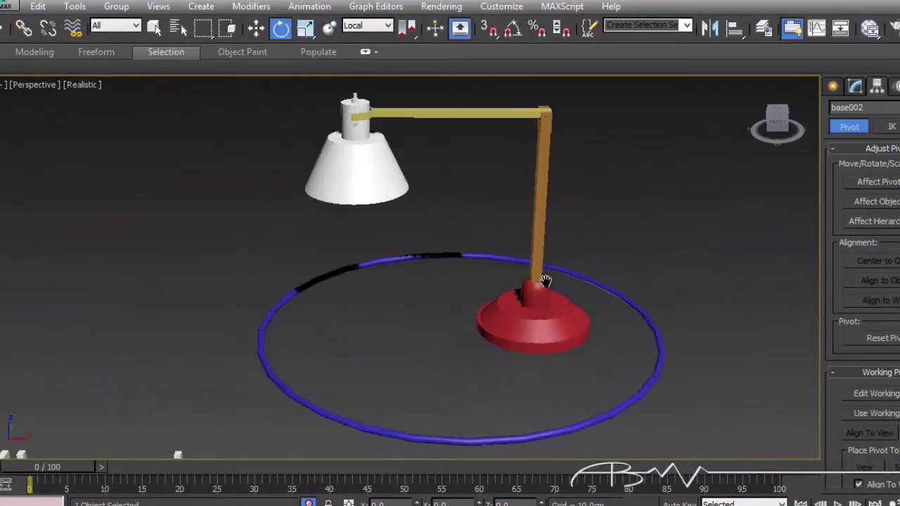
scroll(537, 322, "up", 2)
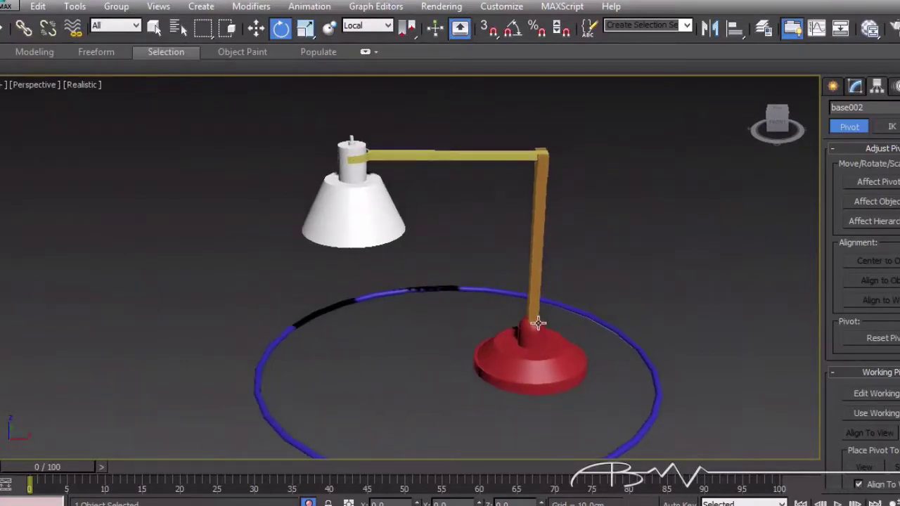
left_click(342, 223)
mouse_move(371, 104)
left_mouse_down()
mouse_move(286, 75)
mouse_move(450, 163)
left_mouse_up()
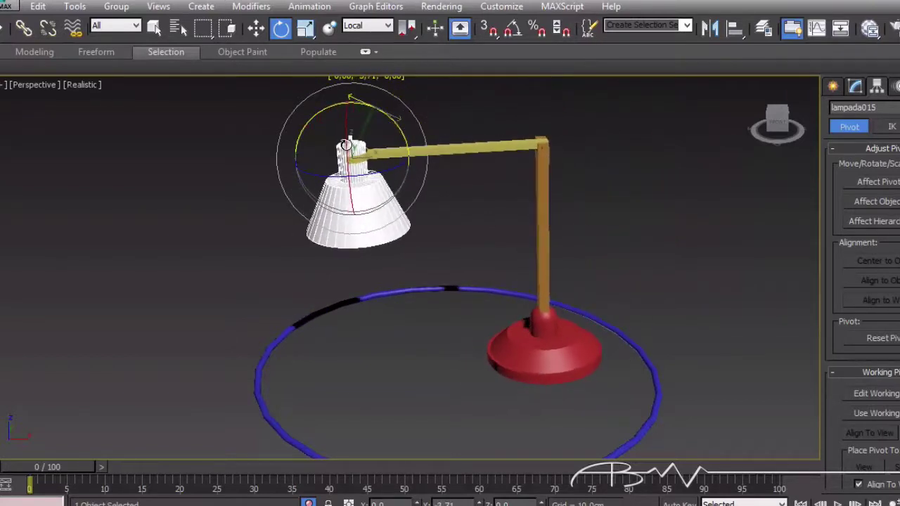
Step: Swing the right lamp's upper arm asta alta015 and lower arm around their joints
left_click(456, 149)
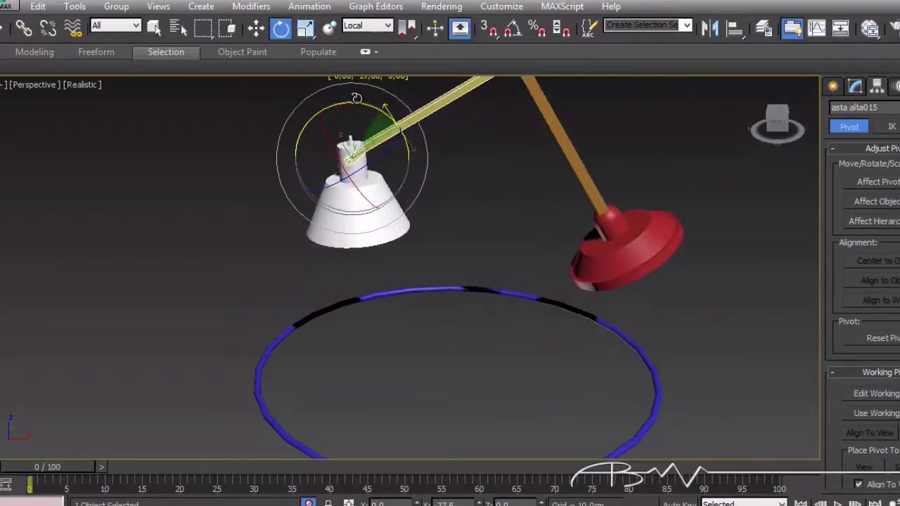
left_click_drag(393, 124, 450, 130)
middle_click_drag(576, 238, 491, 308)
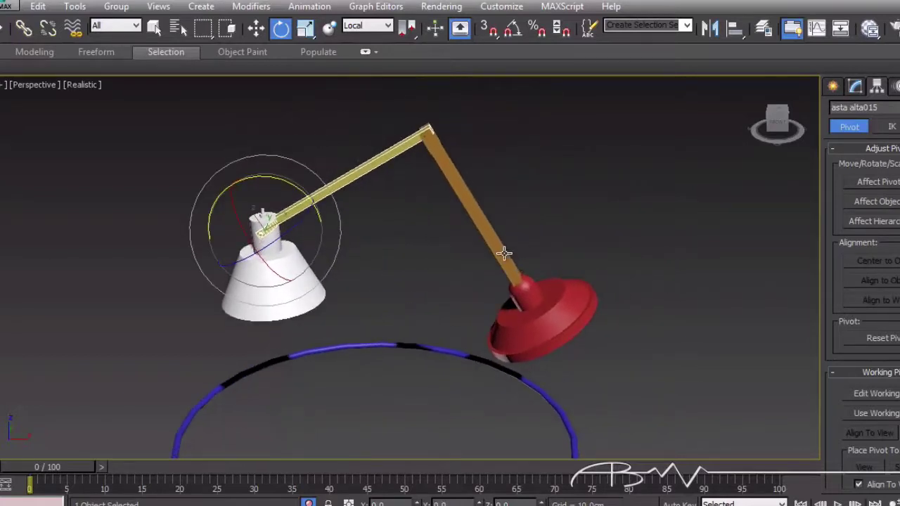
left_click(450, 169)
left_click_drag(467, 93, 450, 123)
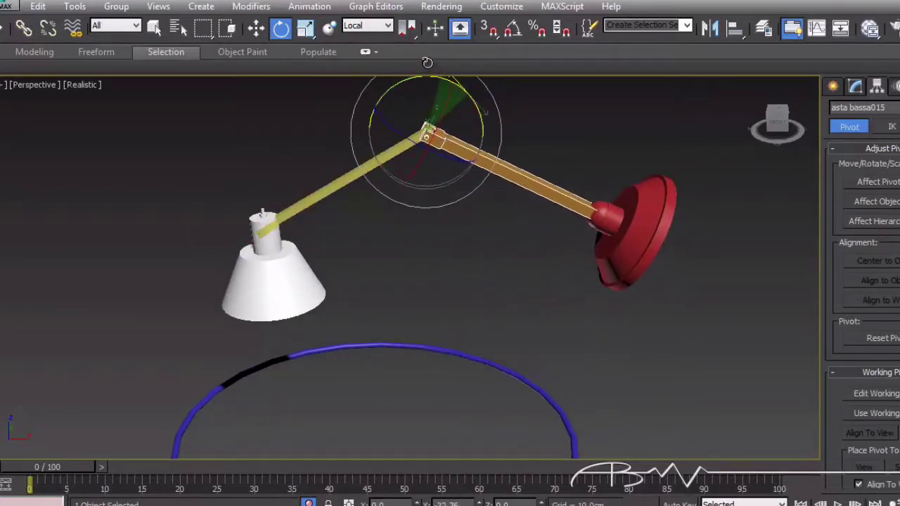
middle_click_drag(391, 205, 491, 222)
scroll(491, 222, "down", 4)
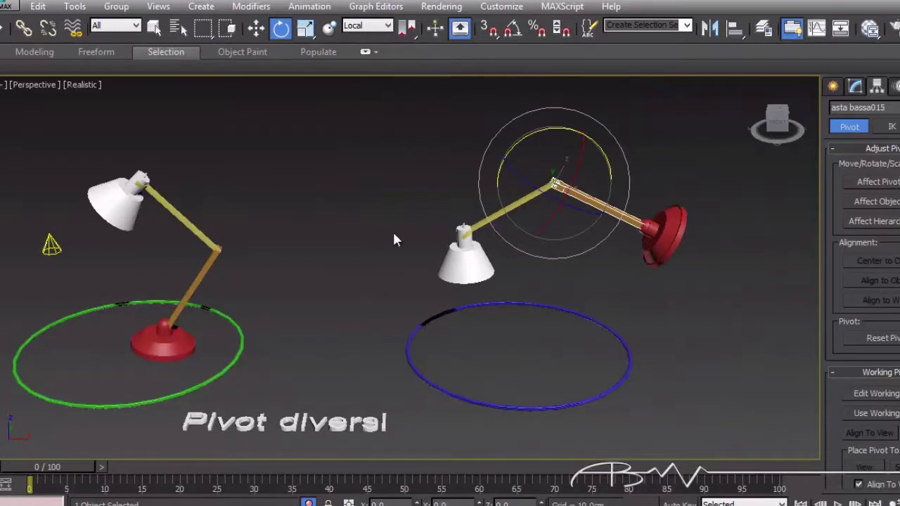
middle_click_drag(394, 235, 403, 232, "alt")
Step: Switch to world-space Select and Move and lift the right lamp's red base slightly
left_click(252, 29)
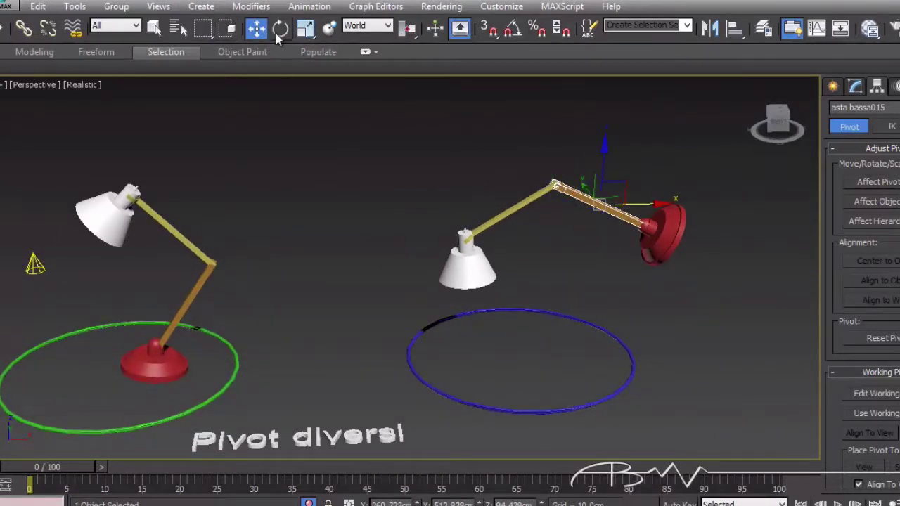
left_click(662, 250)
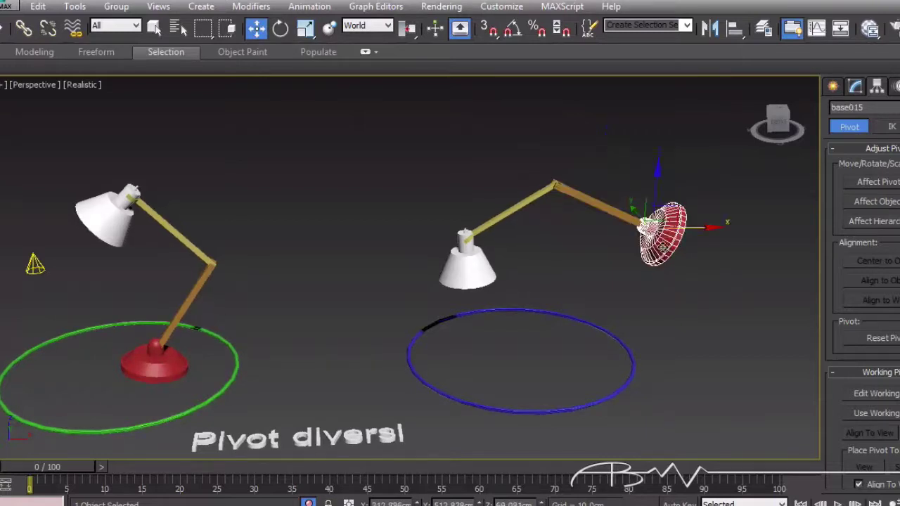
mouse_move(659, 162)
left_mouse_down()
mouse_move(676, 160)
mouse_move(629, 234)
left_mouse_up()
left_click(308, 149)
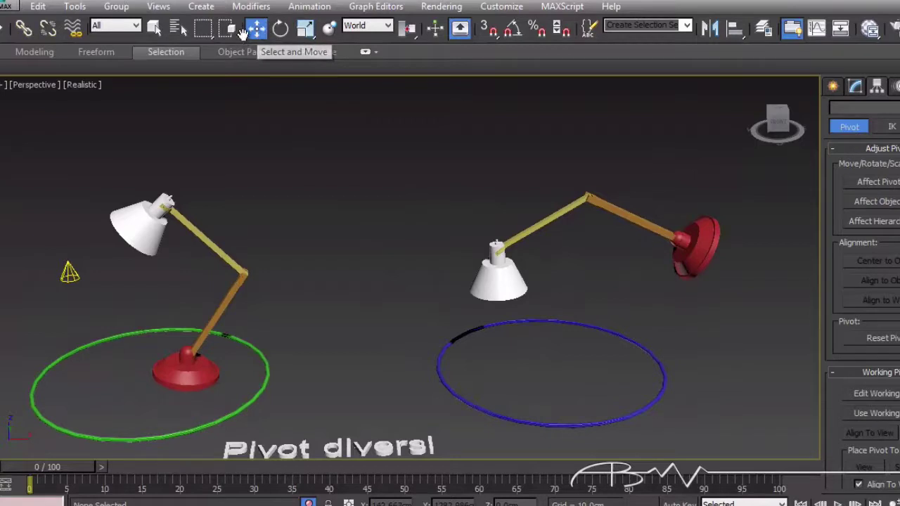
Step: Raise the right lamp's shade slightly in Z and lift the left lamp's base about 28 cm
left_click(499, 290)
left_click_drag(501, 213, 505, 221)
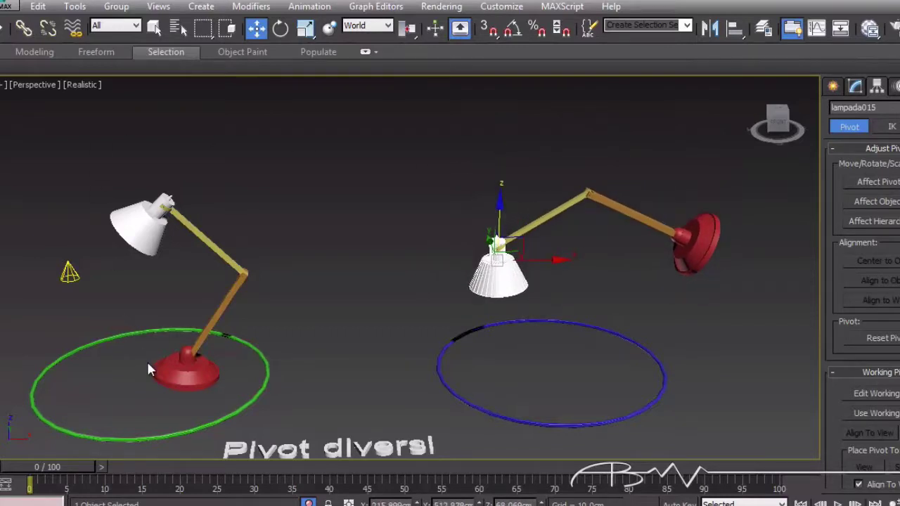
left_click(170, 370)
left_click_drag(183, 318, 181, 294)
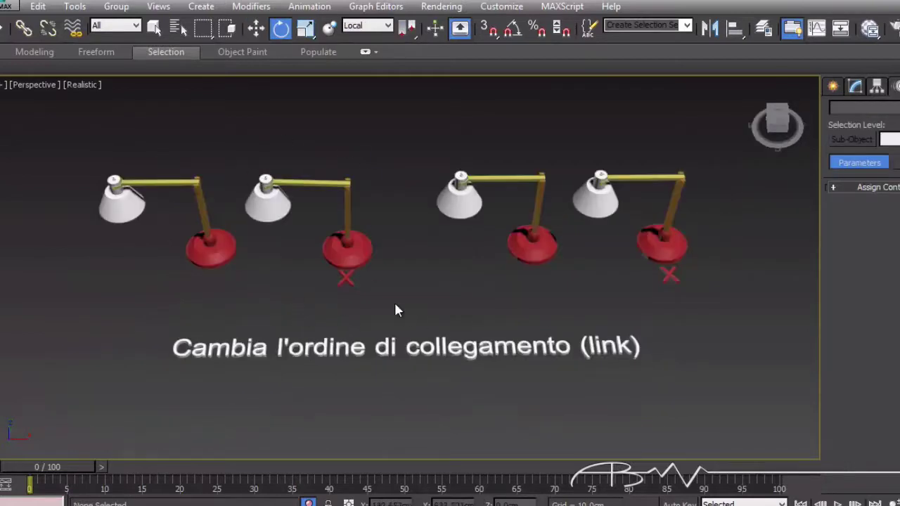
Step: Test-rotate the first lamp's red base and vertical pole, returning both upright
left_click(24, 28)
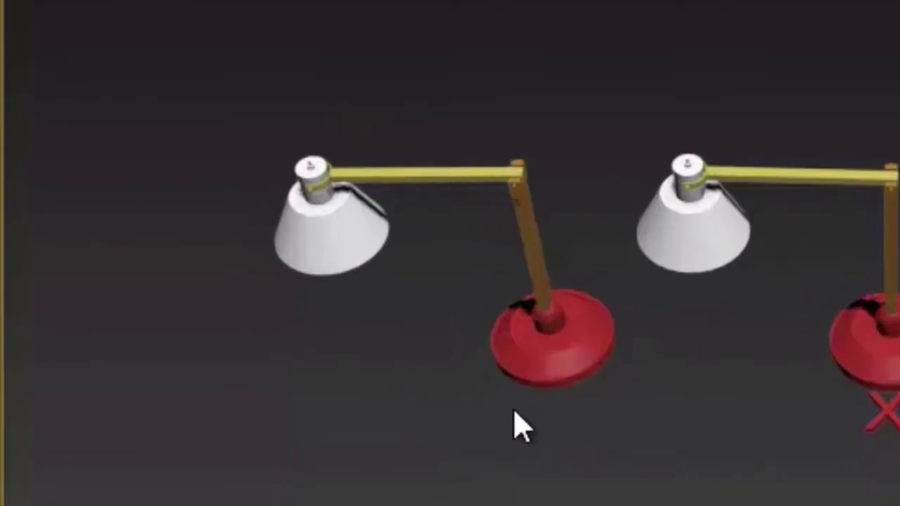
left_click(526, 335)
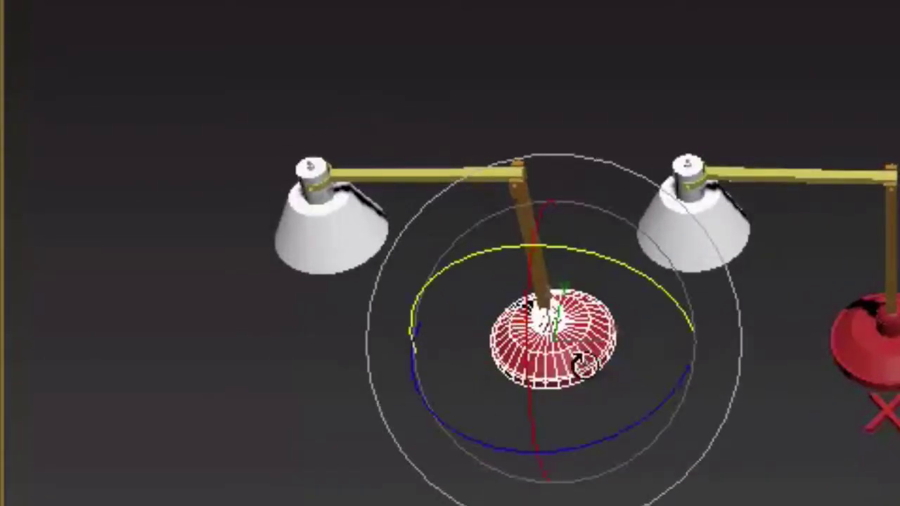
left_click_drag(571, 257, 566, 282)
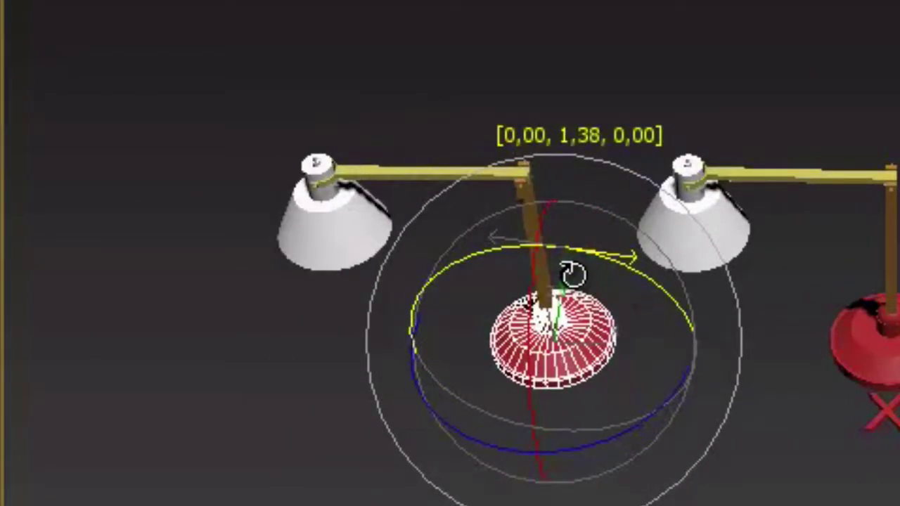
left_click(528, 211)
left_click_drag(582, 229, 605, 246)
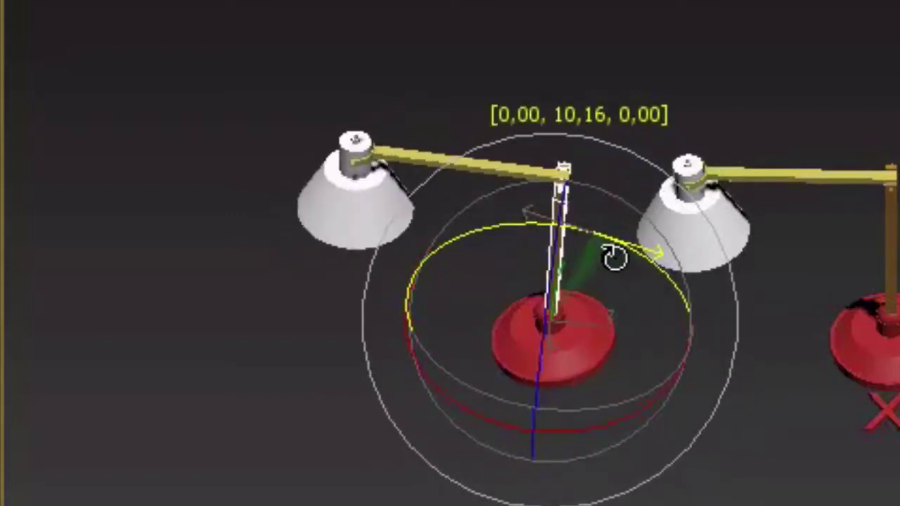
Step: Tilt the first lamp's horizontal bar so its shade rises to the left
left_click(473, 151)
left_click_drag(536, 85, 619, 92)
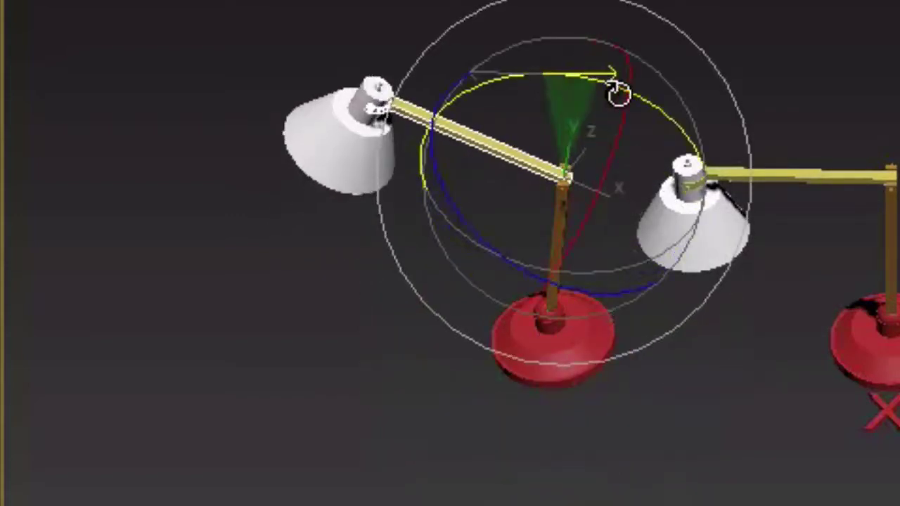
left_click(750, 441)
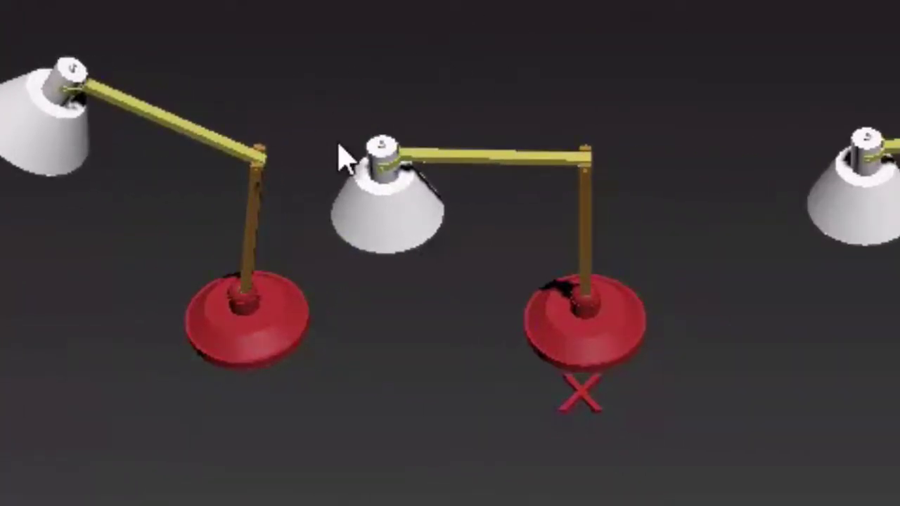
Step: Tilt the second lamp's base and pole about 25° and swing its horizontal arm up-left
left_click(575, 338)
left_click_drag(639, 247, 723, 271)
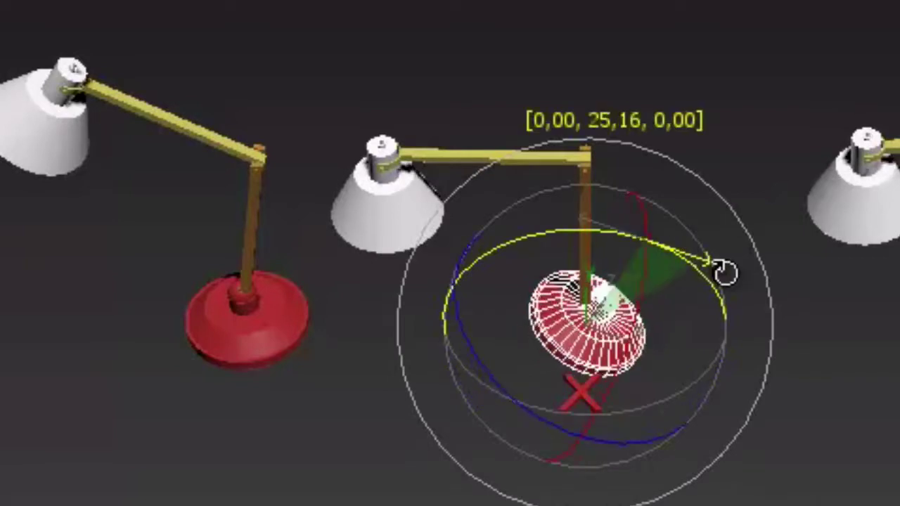
left_click_drag(636, 189, 725, 235)
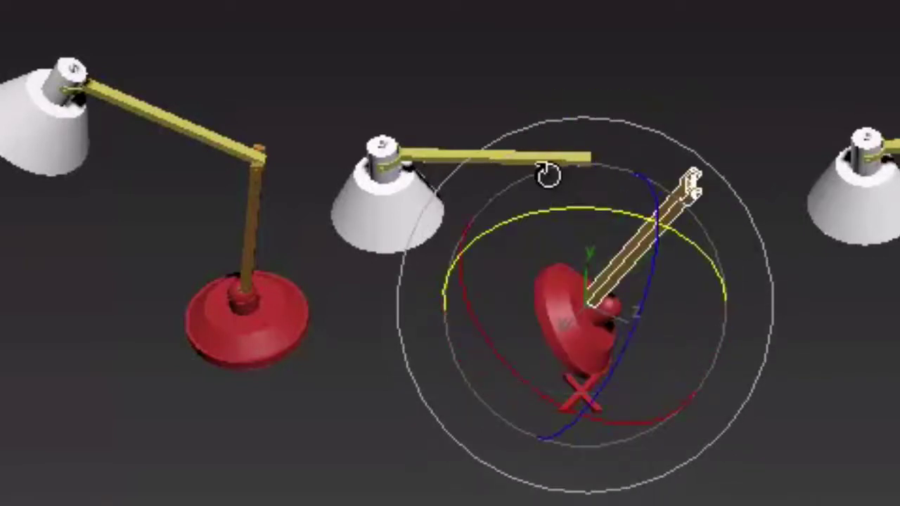
left_click(512, 150)
left_click_drag(527, 82, 669, 92)
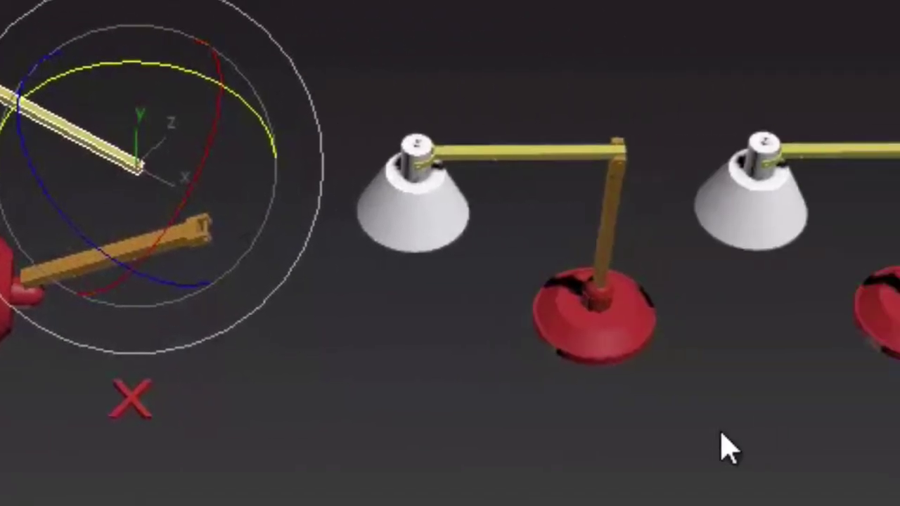
Step: Turn the left lampshade a few degrees and straighten the middle lamp's pole to vertical
middle_click_drag(897, 446, 661, 492)
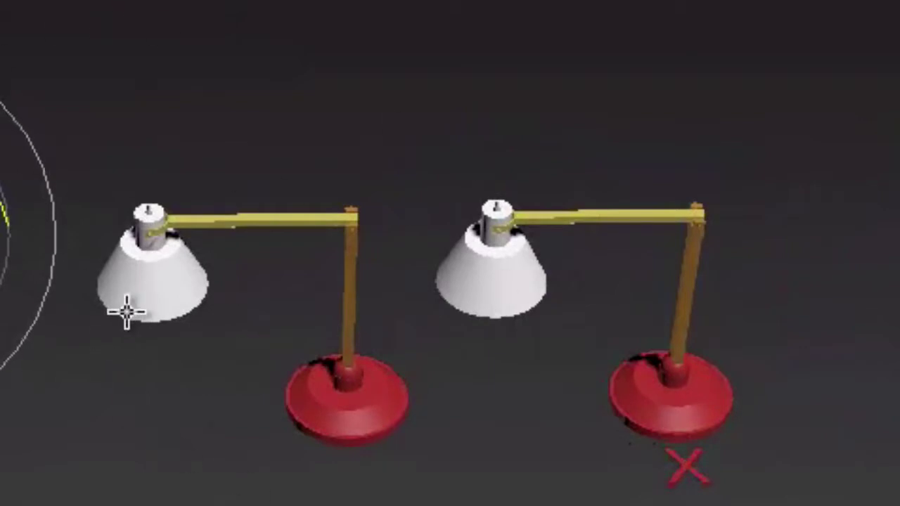
left_click(161, 281)
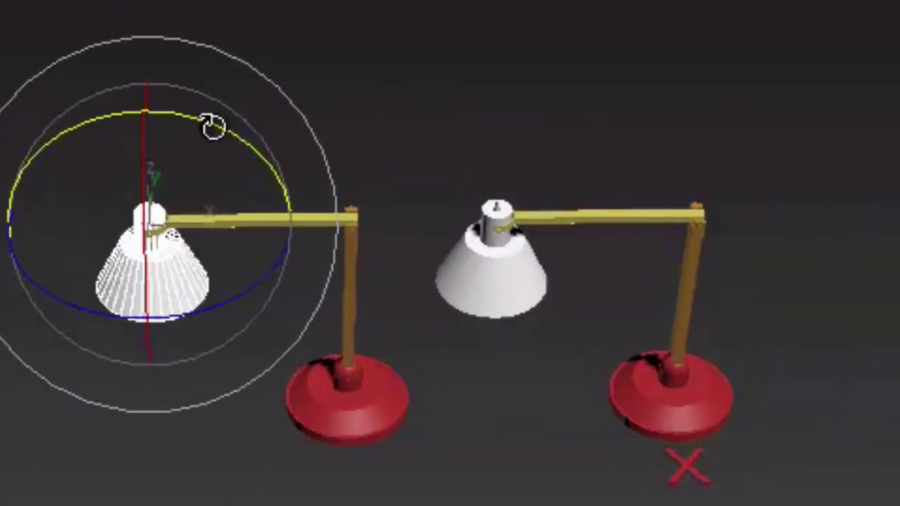
left_click_drag(213, 127, 193, 95)
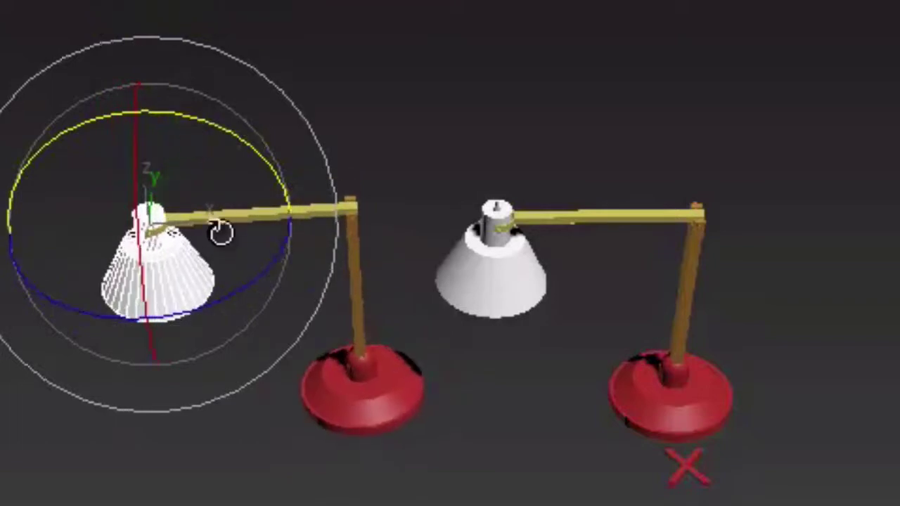
left_click_drag(235, 137, 227, 143)
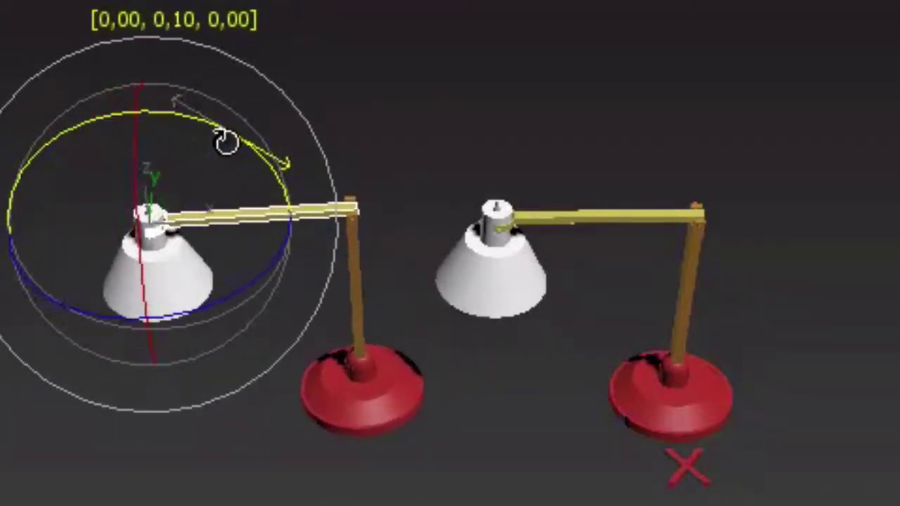
left_click(366, 265)
mouse_move(401, 115)
left_mouse_down()
mouse_move(413, 114)
mouse_move(394, 127)
left_mouse_up()
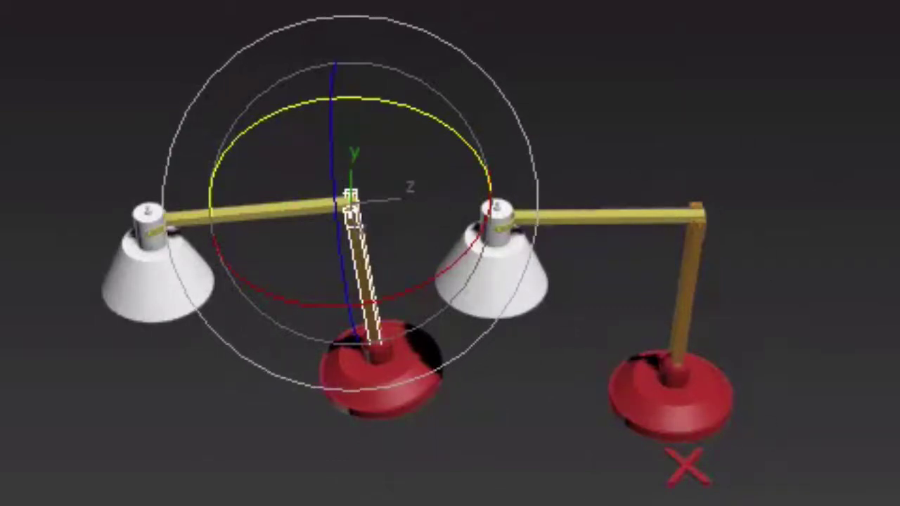
Step: Rotate the right-hand lamp's white shade and tilt its pole, then select its base and shade
middle_click_drag(806, 427, 603, 471)
left_click(328, 341)
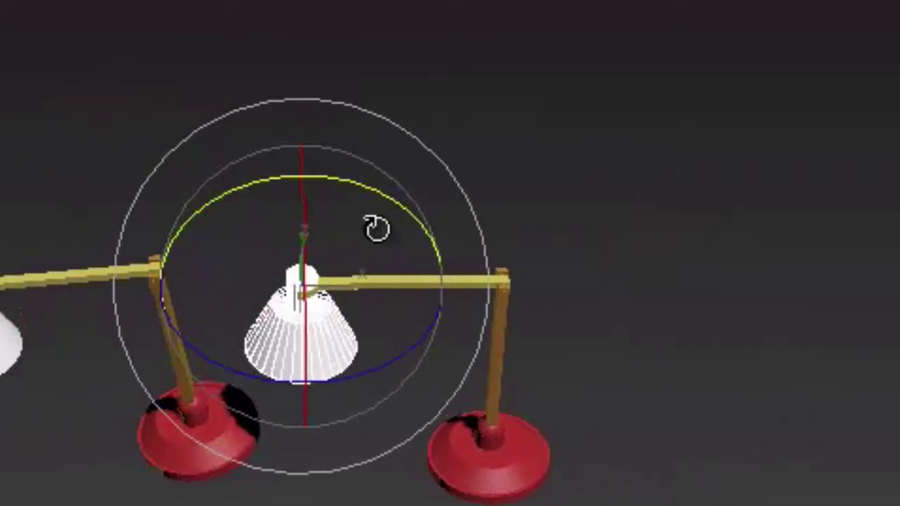
mouse_move(369, 192)
left_mouse_down()
mouse_move(201, 131)
mouse_move(462, 251)
mouse_move(422, 281)
left_mouse_up()
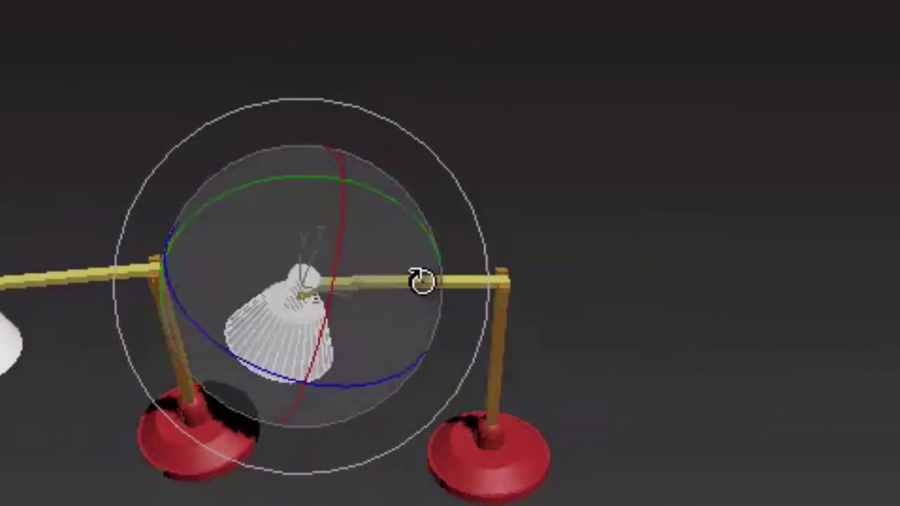
left_click_drag(416, 222, 331, 177)
left_click(500, 343)
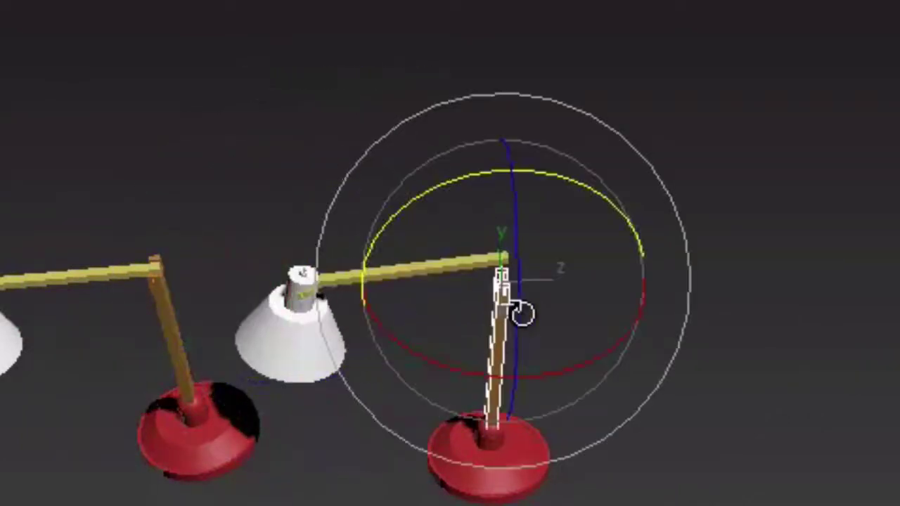
mouse_move(559, 188)
left_mouse_down()
mouse_move(683, 245)
mouse_move(649, 238)
left_mouse_up()
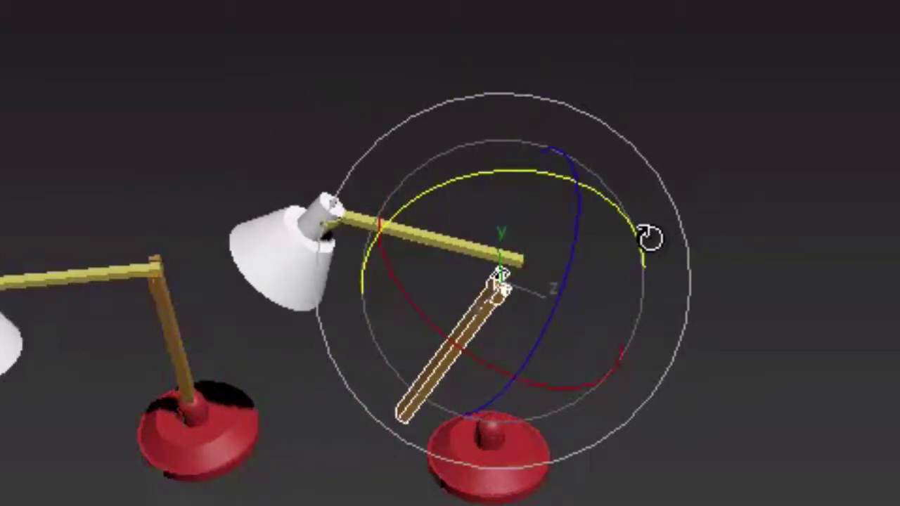
left_click_drag(677, 503, 352, 94)
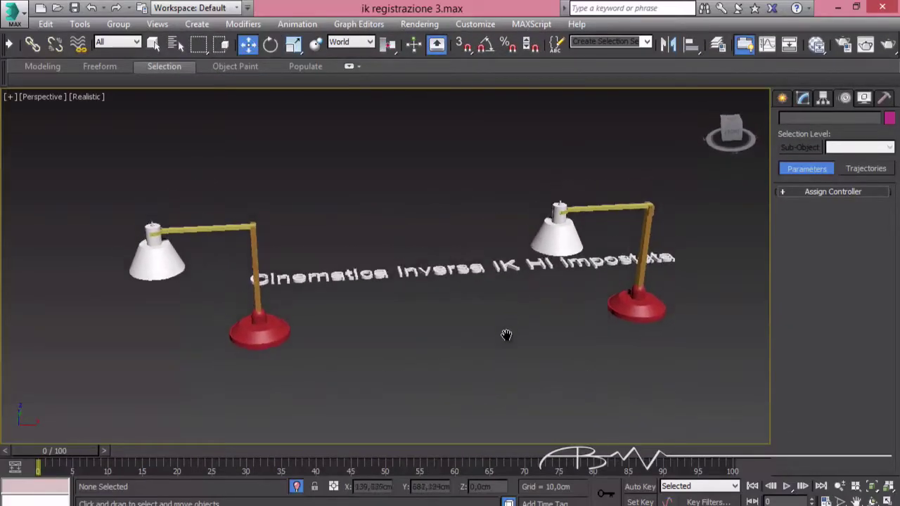
Step: Select the left lamp's red base, cancelling a trial move, and open the Animation menu
middle_click_drag(506, 335, 504, 343)
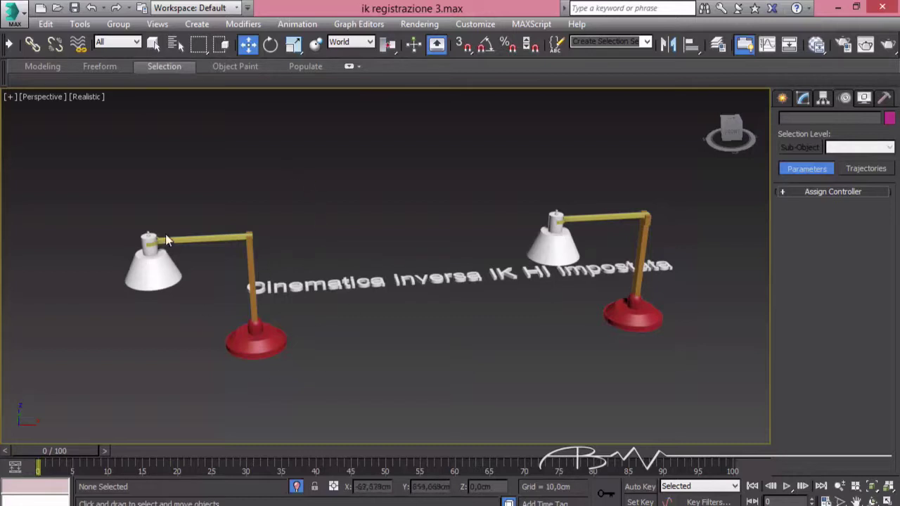
left_click(149, 266)
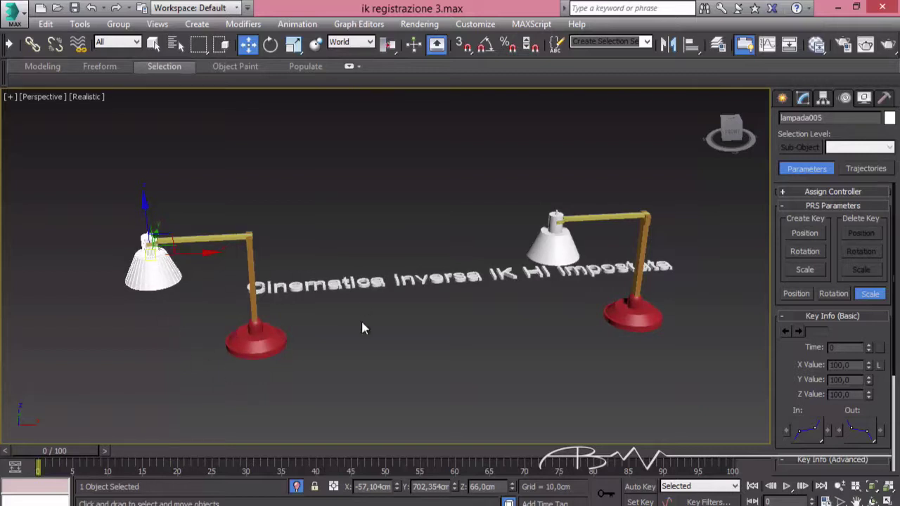
left_click(257, 345)
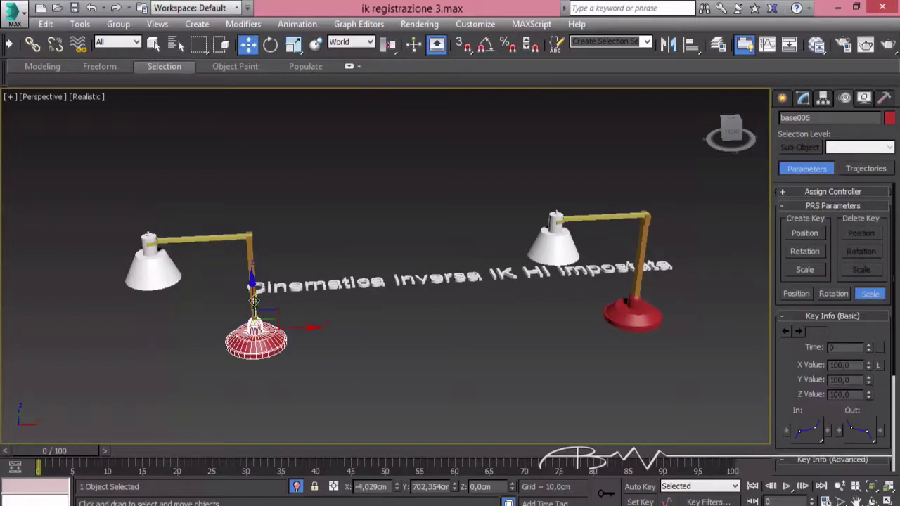
left_click_drag(254, 301, 277, 257)
right_click(277, 257)
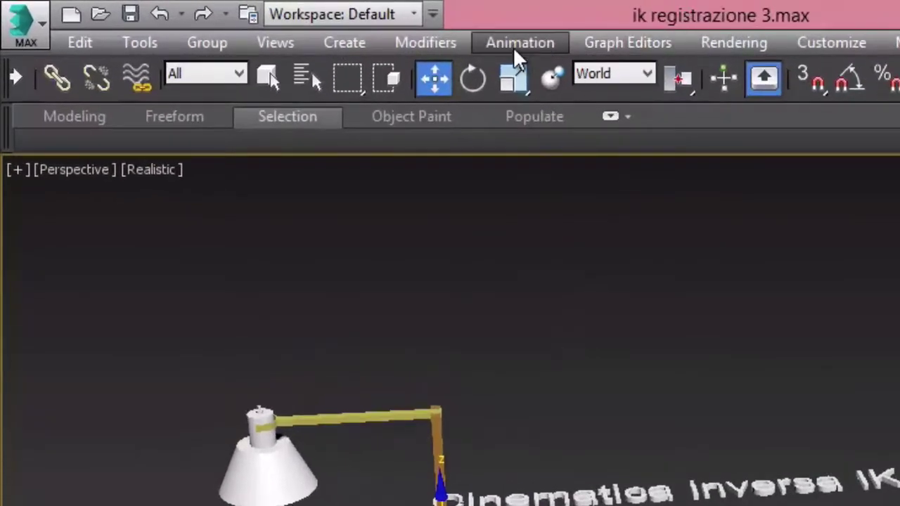
left_click(295, 24)
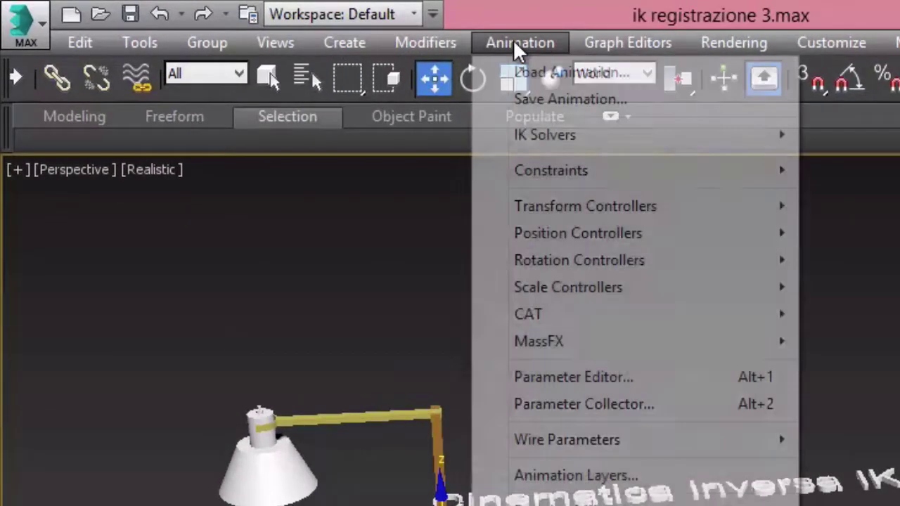
mouse_move(334, 135)
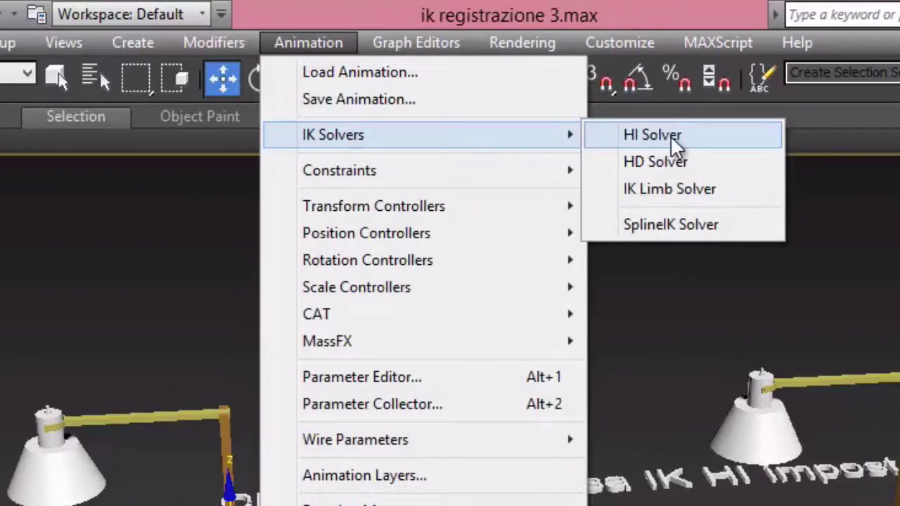
Step: Create an HI Solver chain on the left lamp ending at its head; test-lift and undo the right head
left_click(673, 140)
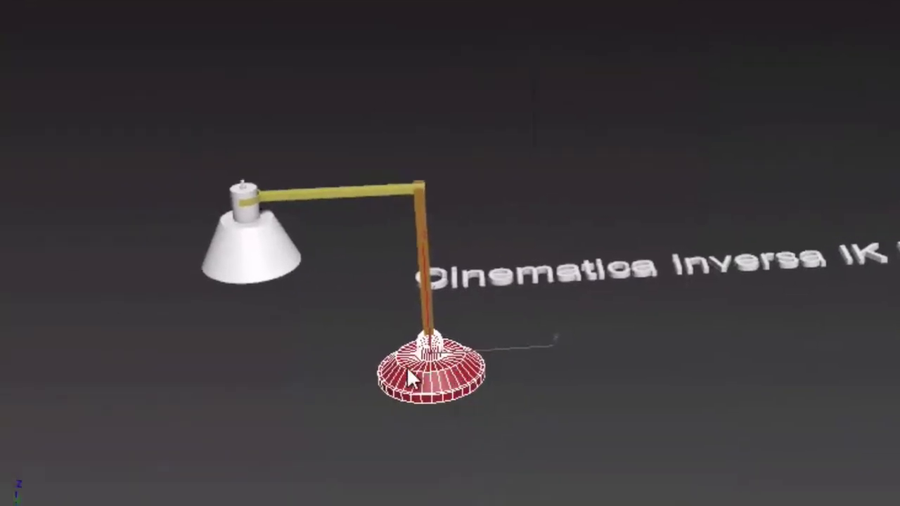
left_click(257, 241)
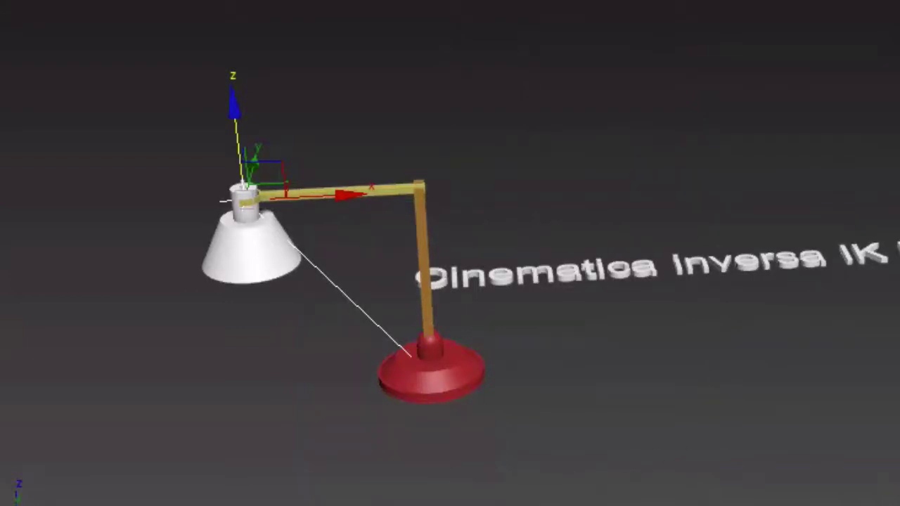
middle_click_drag(698, 351, 592, 339)
left_click(583, 236)
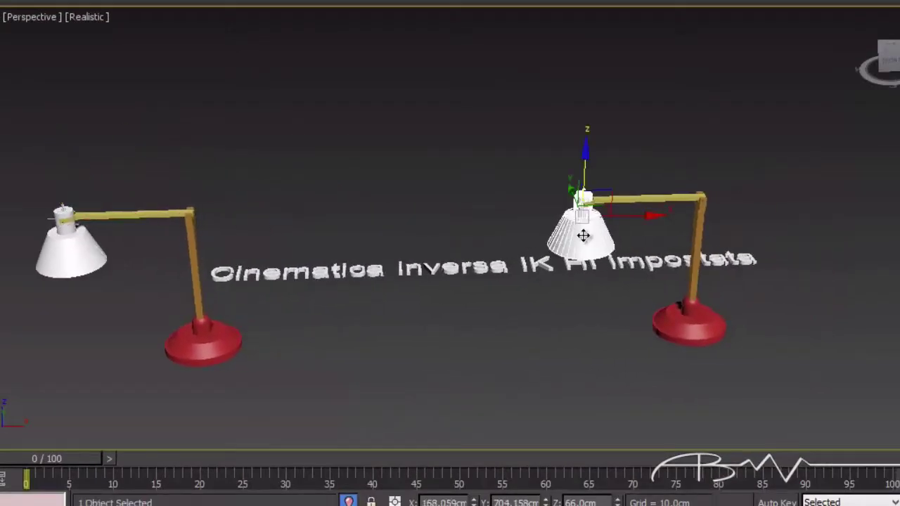
left_click_drag(588, 160, 586, 149)
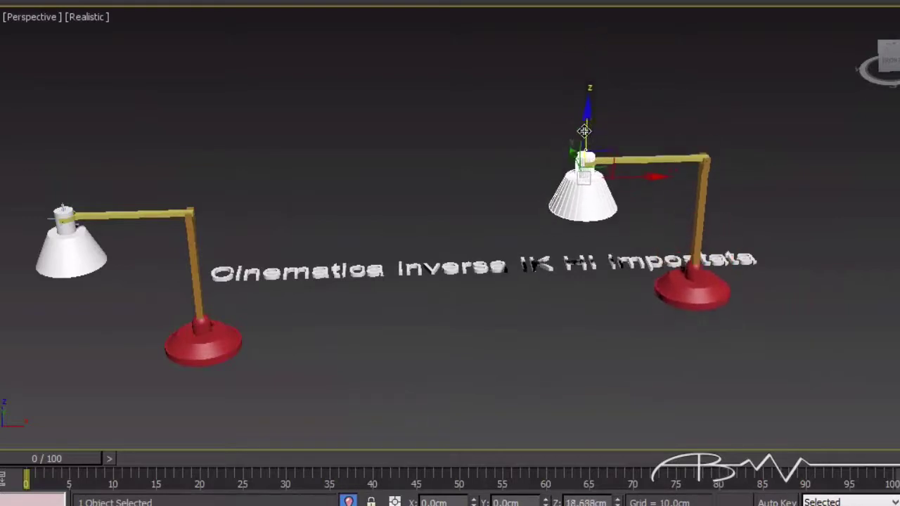
key("ctrl+z")
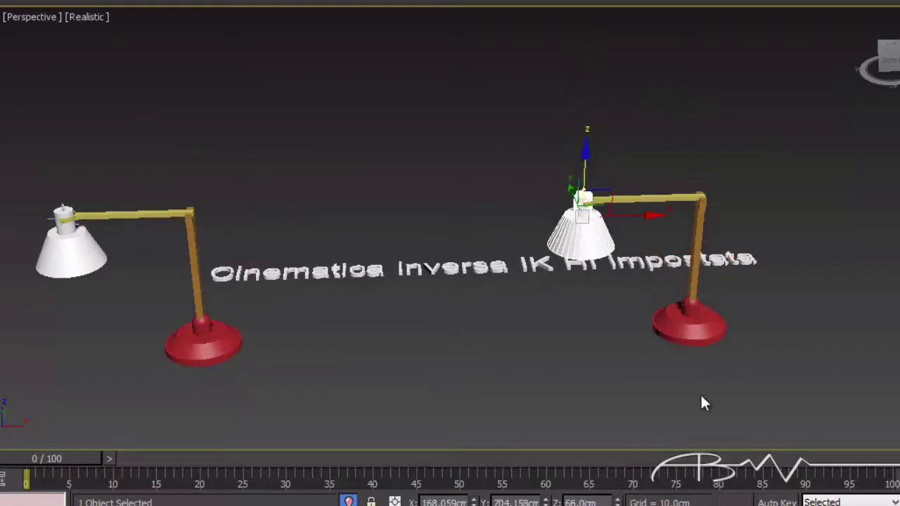
Step: Add an HI Solver chain on the right lamp from its head to its base
left_click(338, 30)
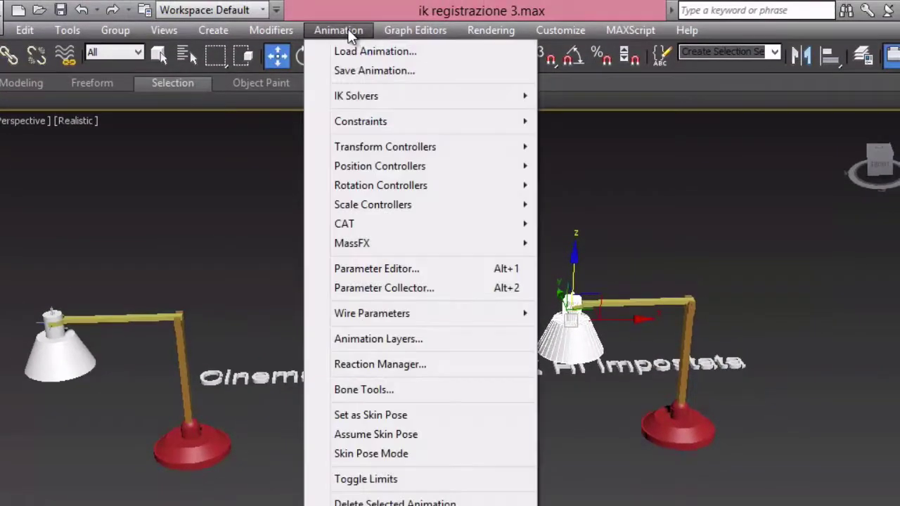
mouse_move(356, 95)
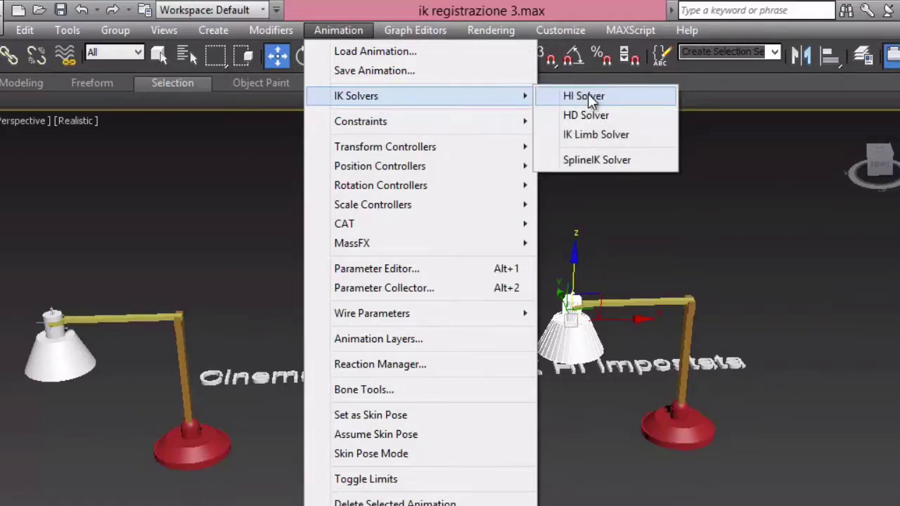
left_click(588, 96)
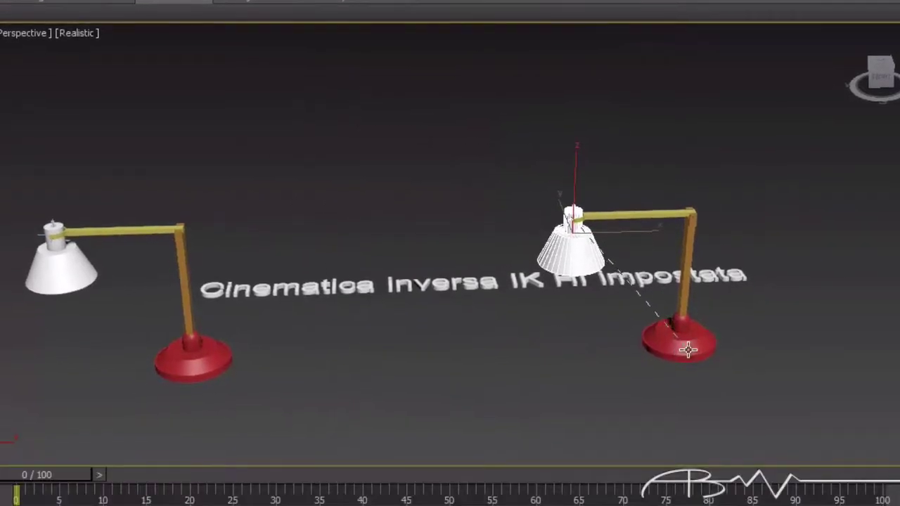
left_click(688, 350)
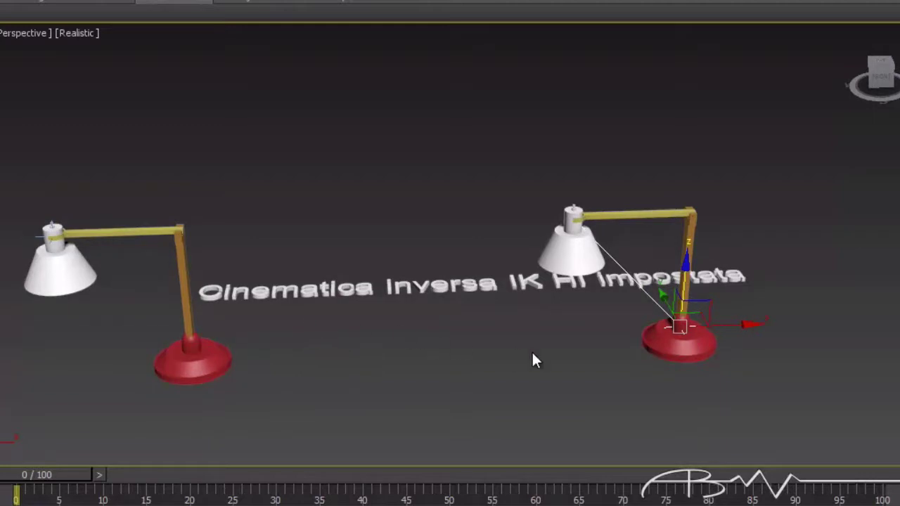
Step: Pull the left lamp's head IK goal up and right, then move its base to re-pose the arm
left_click(453, 350)
middle_click_drag(301, 331, 440, 326)
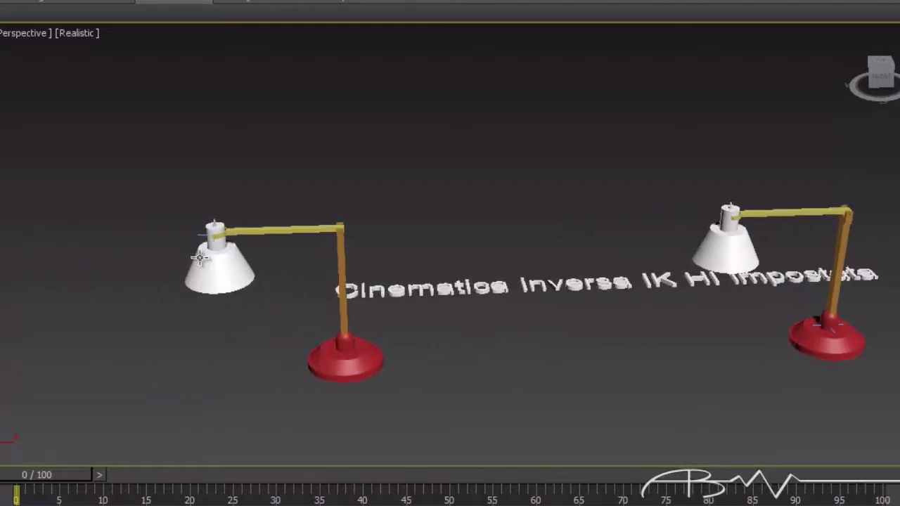
left_click(200, 234)
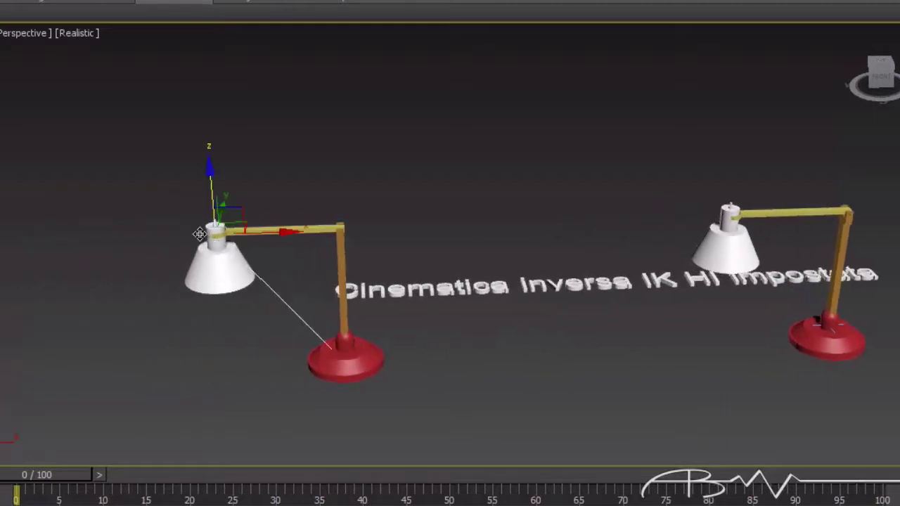
middle_click_drag(201, 232, 217, 233, "alt")
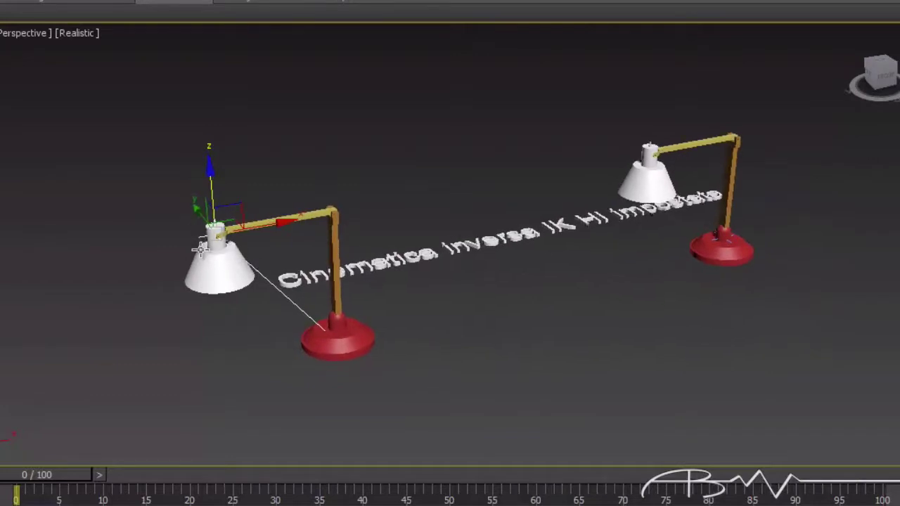
mouse_move(200, 248)
left_mouse_down()
mouse_move(282, 61)
mouse_move(309, 204)
mouse_move(321, 70)
mouse_move(302, 151)
mouse_move(231, 164)
mouse_move(348, 107)
mouse_move(281, 135)
mouse_move(266, 161)
left_mouse_up()
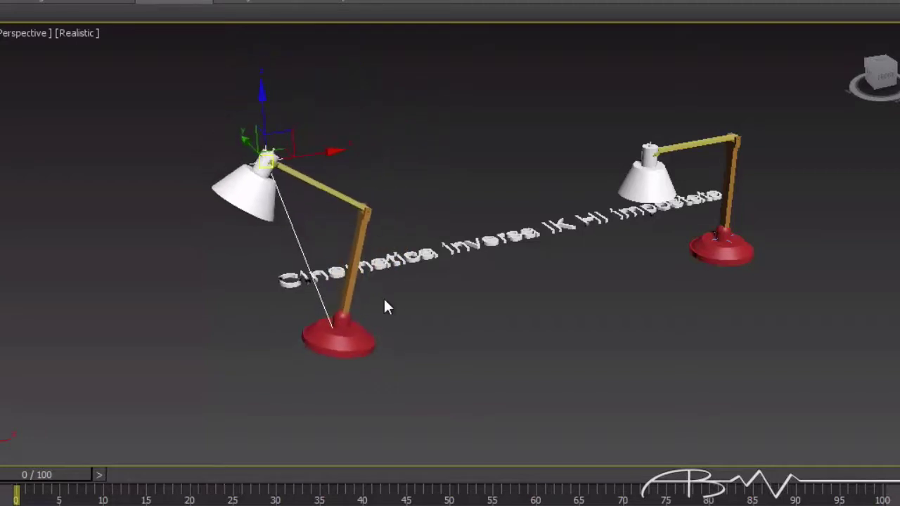
left_click(347, 342)
mouse_move(341, 327)
left_mouse_down()
mouse_move(424, 285)
mouse_move(401, 277)
mouse_move(310, 320)
mouse_move(377, 225)
mouse_move(401, 291)
mouse_move(291, 237)
mouse_move(338, 272)
mouse_move(391, 285)
mouse_move(386, 265)
mouse_move(479, 299)
mouse_move(373, 217)
mouse_move(464, 218)
mouse_move(573, 98)
mouse_move(493, 121)
mouse_move(573, 99)
mouse_move(474, 163)
mouse_move(372, 325)
left_mouse_up()
mouse_move(504, 302)
middle_mouse_down()
mouse_move(654, 306)
mouse_move(614, 301)
mouse_move(624, 337)
mouse_move(593, 321)
middle_mouse_up()
Step: Lift the right lamp's head and slide its base so the arm bends to follow
left_click(592, 313)
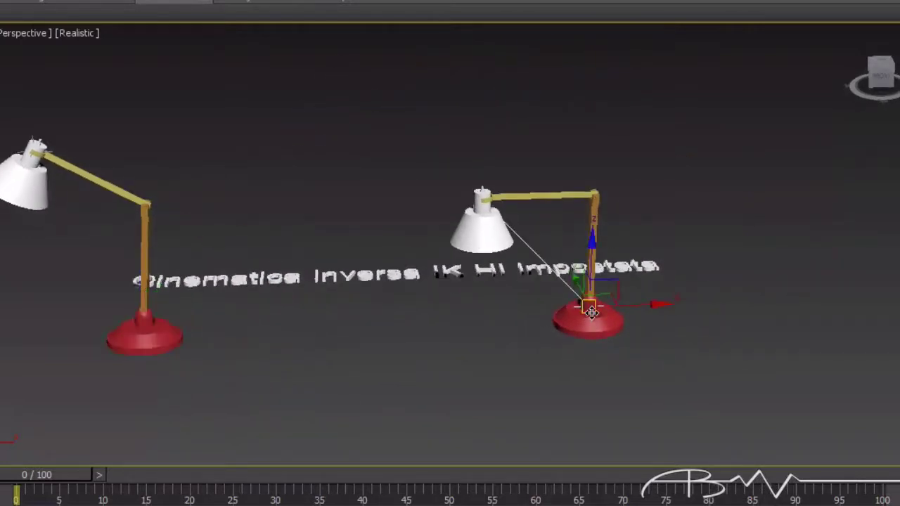
left_click(483, 232)
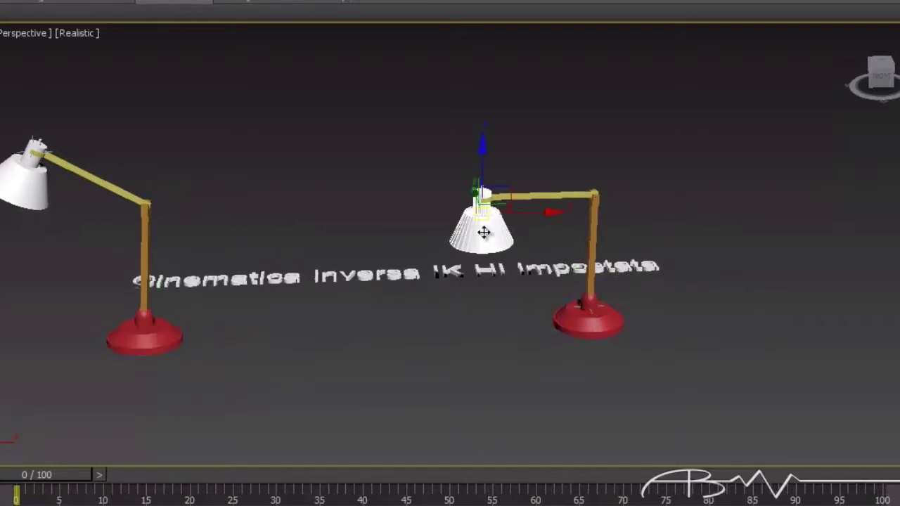
mouse_move(484, 232)
left_mouse_down()
mouse_move(518, 106)
mouse_move(629, 190)
mouse_move(799, 145)
mouse_move(482, 111)
mouse_move(586, 305)
mouse_move(549, 67)
mouse_move(563, 136)
mouse_move(532, 145)
mouse_move(515, 193)
mouse_move(500, 204)
left_mouse_up()
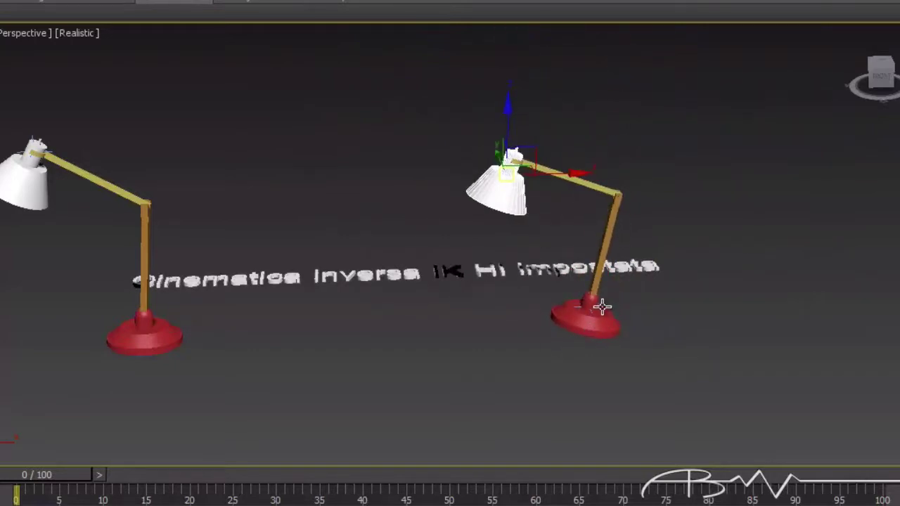
left_click(602, 306)
mouse_move(590, 306)
left_mouse_down()
mouse_move(635, 191)
mouse_move(713, 288)
mouse_move(647, 233)
mouse_move(465, 153)
left_mouse_up()
mouse_move(359, 244)
left_mouse_down()
mouse_move(428, 325)
mouse_move(598, 237)
mouse_move(694, 294)
mouse_move(626, 207)
mouse_move(588, 317)
mouse_move(629, 287)
mouse_move(627, 305)
mouse_move(610, 309)
left_mouse_up()
mouse_move(501, 296)
middle_mouse_down("alt")
mouse_move(482, 286)
mouse_move(567, 278)
middle_mouse_up("alt")
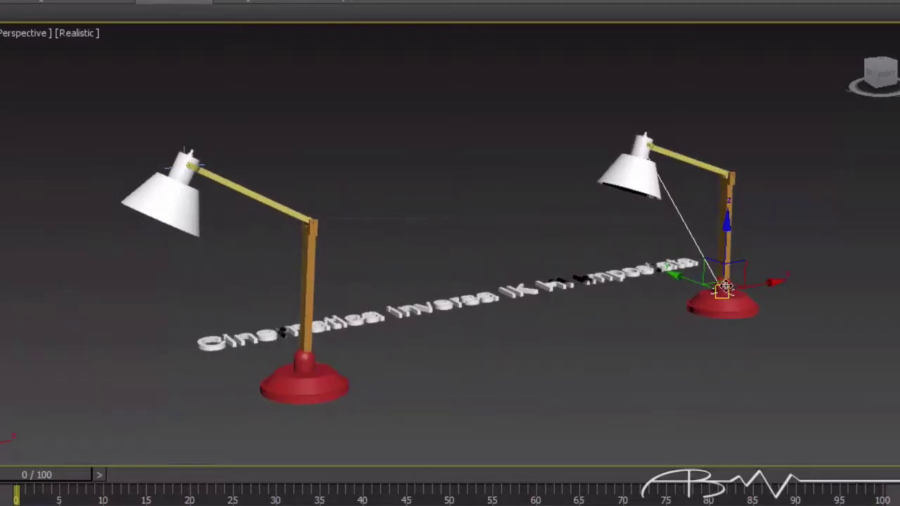
Step: Zoom and orbit beneath the shade to inspect the selected spotlight from below
key("z")
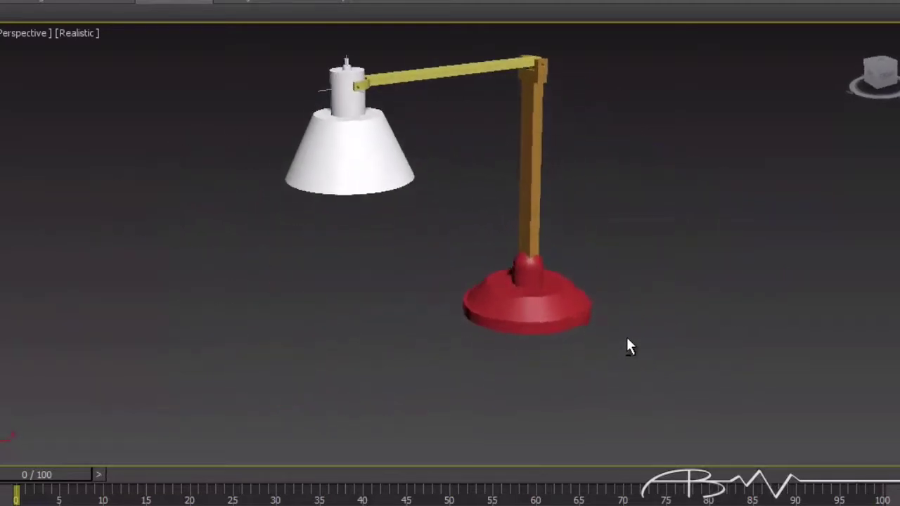
mouse_move(629, 346)
middle_mouse_down("alt")
mouse_move(656, 331)
mouse_move(673, 384)
mouse_move(593, 357)
mouse_move(575, 328)
mouse_move(581, 249)
middle_mouse_up("alt")
left_click(395, 239)
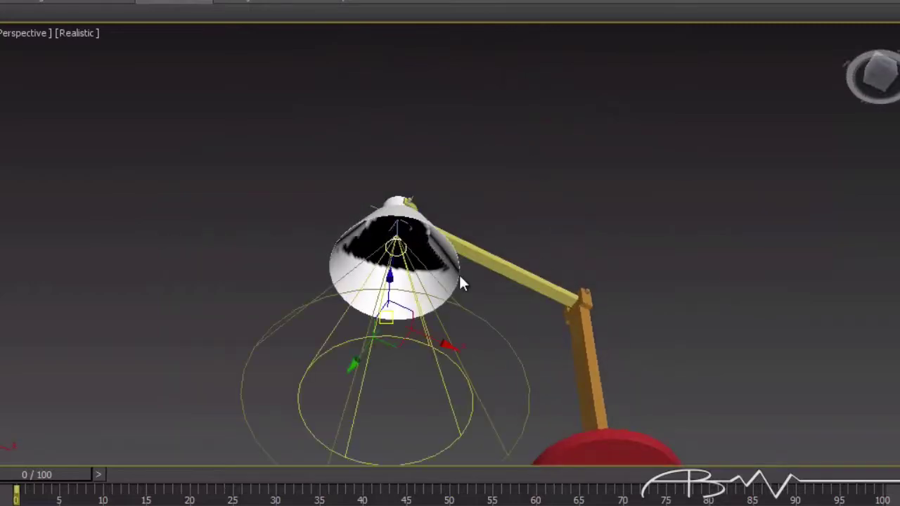
mouse_move(458, 273)
middle_mouse_down("alt")
mouse_move(629, 376)
mouse_move(587, 492)
mouse_move(462, 291)
middle_mouse_up("alt")
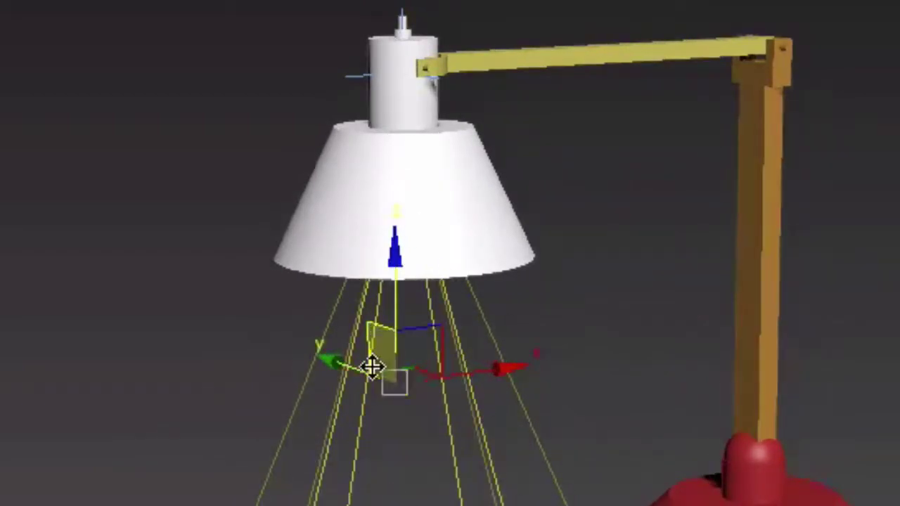
mouse_move(412, 488)
middle_mouse_down("alt")
mouse_move(676, 439)
mouse_move(472, 442)
middle_mouse_up("alt")
middle_click_drag(500, 325, 540, 206, "alt")
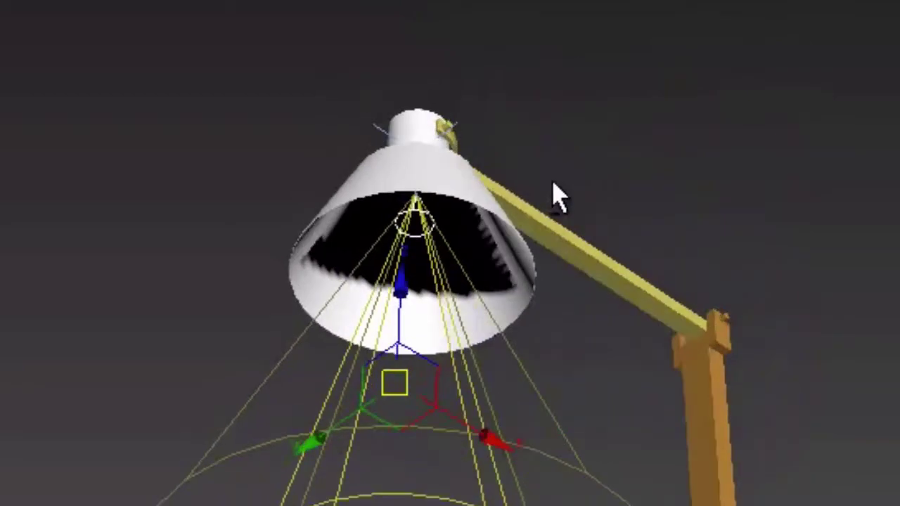
scroll(556, 195, "up", 2)
scroll(516, 211, "up", 2)
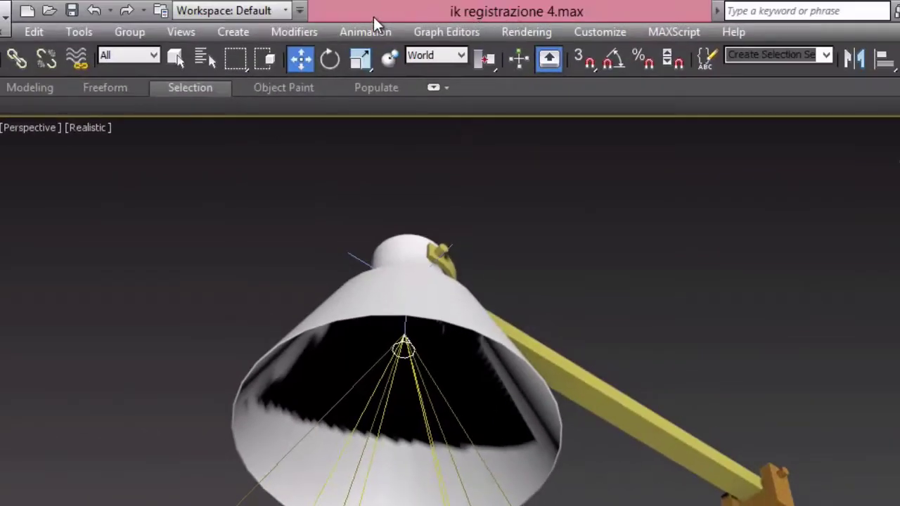
Step: Link the spotlight to the lamp shade, then drag it to check the arm follows
left_click(368, 29)
mouse_move(389, 128)
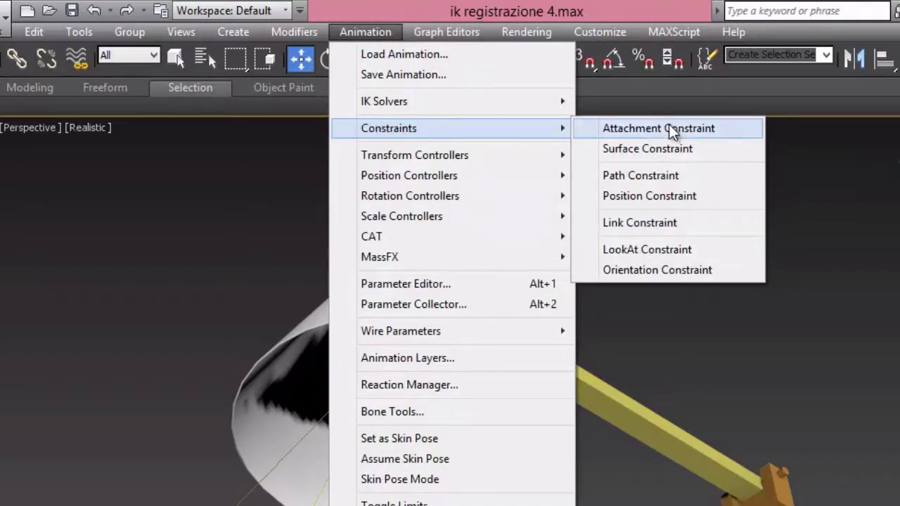
left_click(658, 224)
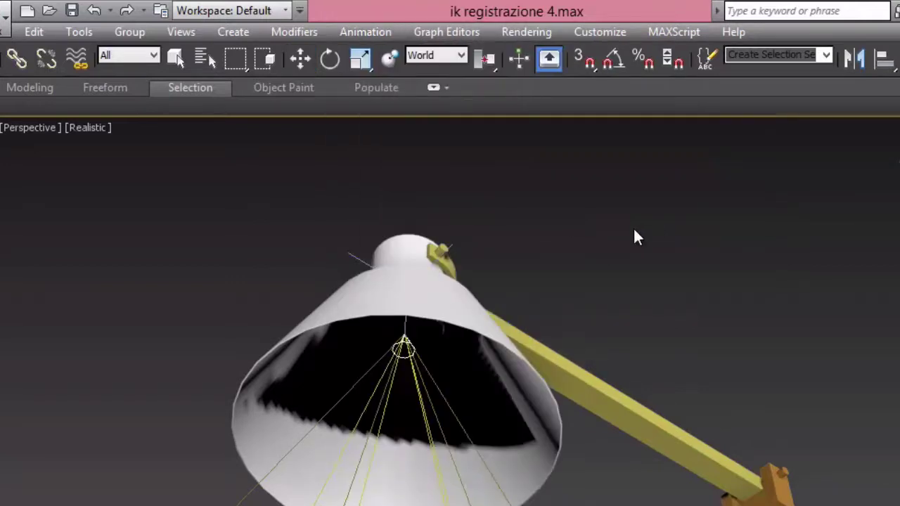
left_click(343, 303)
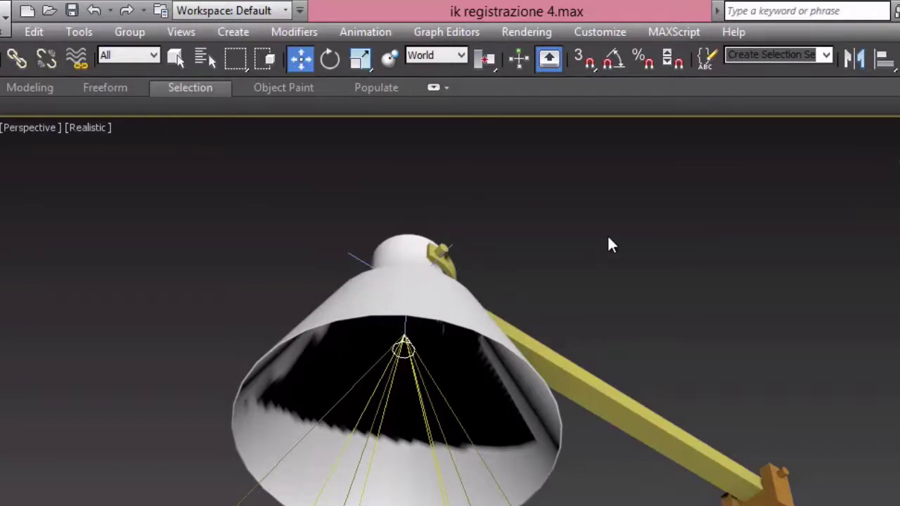
key("alt")
left_click(358, 260)
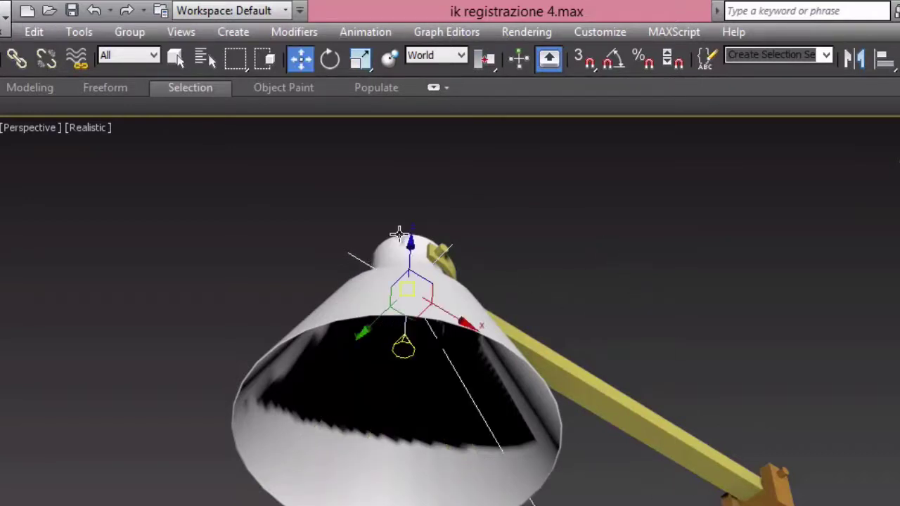
mouse_move(409, 289)
left_mouse_down()
mouse_move(412, 228)
mouse_move(583, 195)
mouse_move(571, 331)
mouse_move(407, 262)
mouse_move(394, 177)
mouse_move(393, 225)
mouse_move(318, 237)
mouse_move(213, 222)
mouse_move(352, 373)
mouse_move(511, 227)
mouse_move(631, 256)
mouse_move(537, 249)
mouse_move(400, 263)
mouse_move(302, 206)
left_mouse_up()
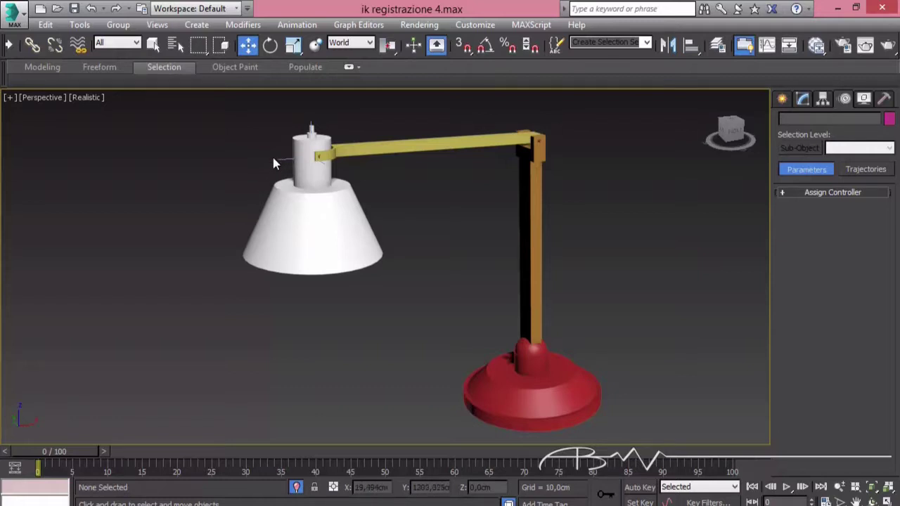
Step: Draw a circle and align it centre-to-centre in X and Y with the shade's top cylinder
mouse_move(730, 132)
left_click(783, 100)
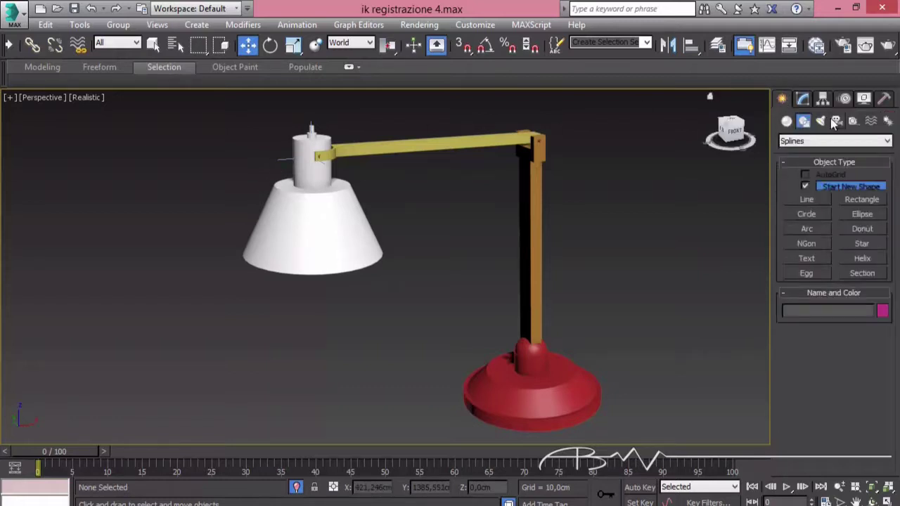
left_click(807, 214)
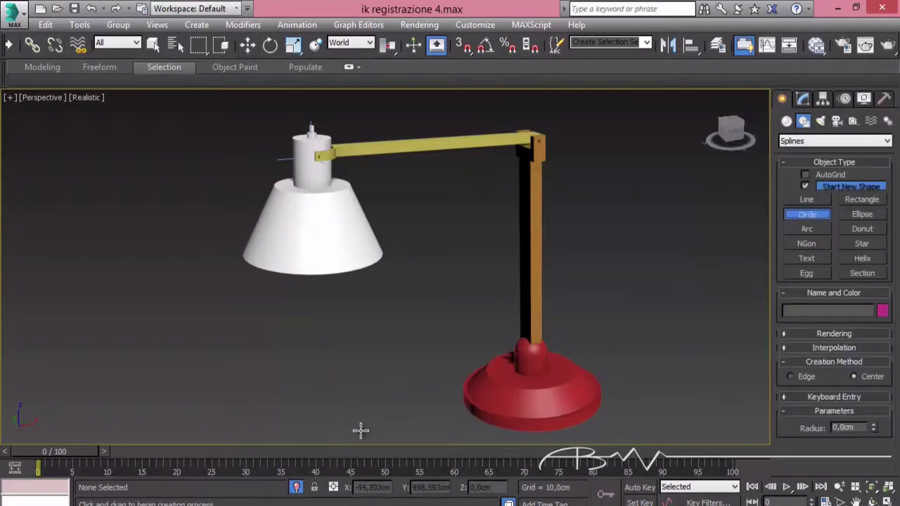
left_click_drag(360, 431, 398, 404)
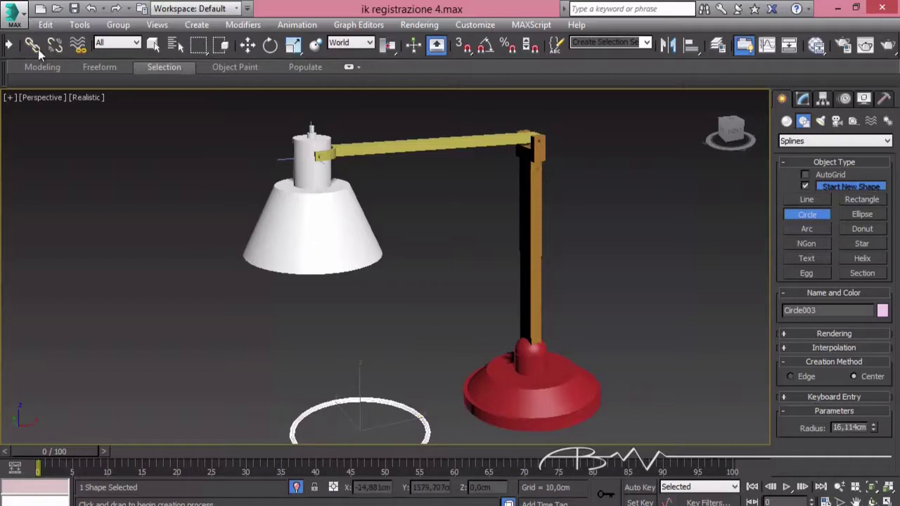
left_click(691, 46)
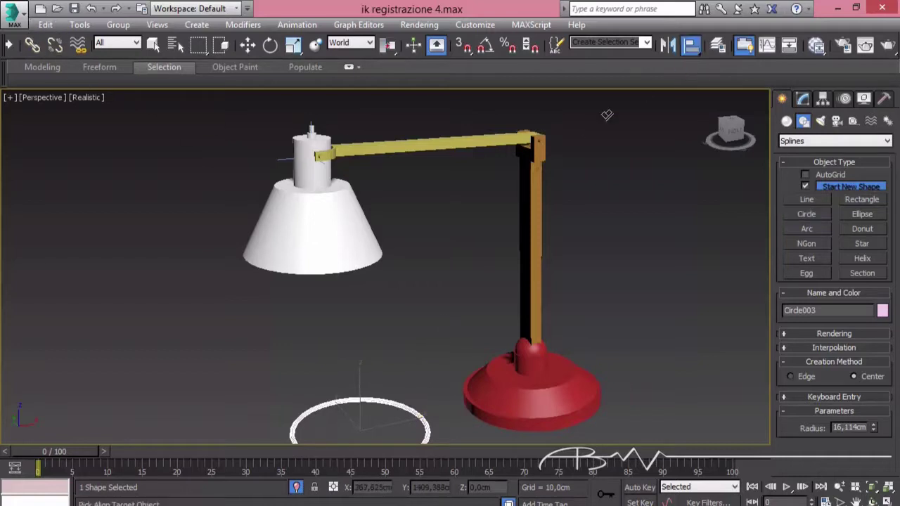
left_click(287, 159)
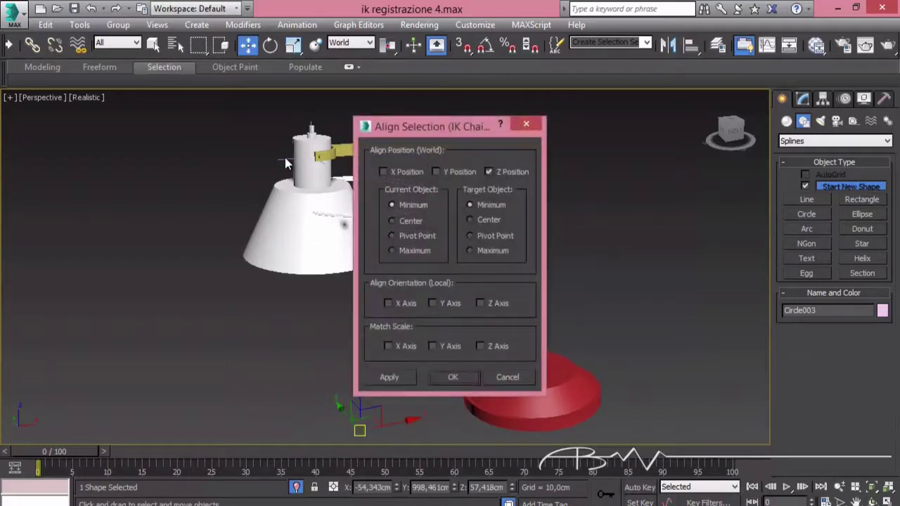
left_click(436, 171)
left_click(383, 172)
left_click(393, 221)
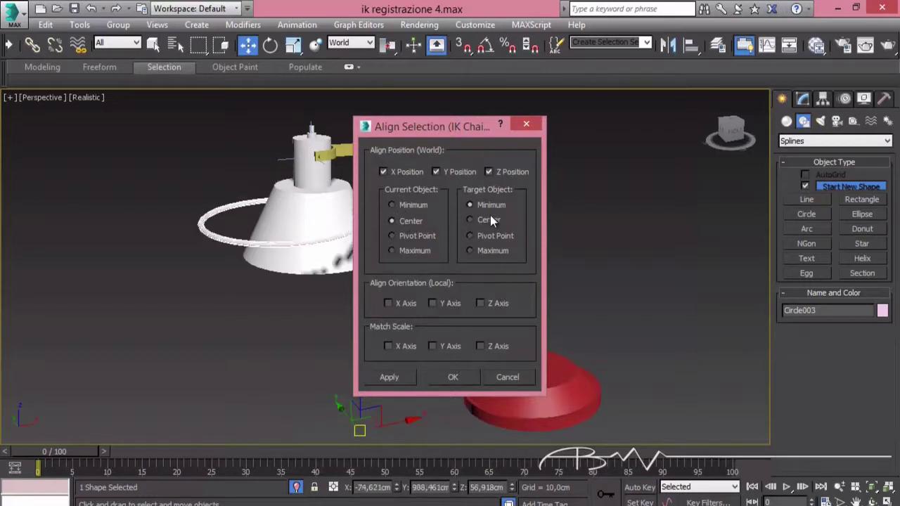
left_click(488, 218)
left_click(451, 377)
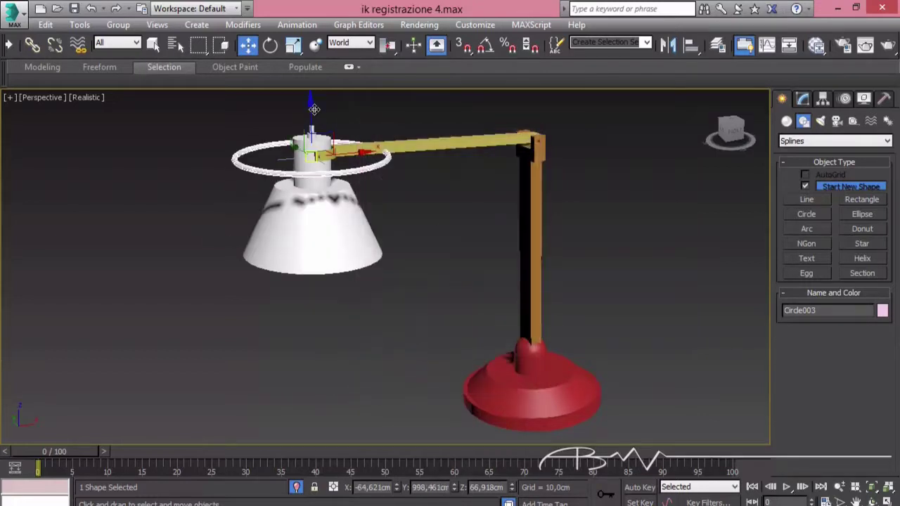
Step: Raise the circle just above the lamp shade and show its rendering parameters
left_click_drag(310, 131, 316, 69)
middle_click_drag(391, 207, 404, 244)
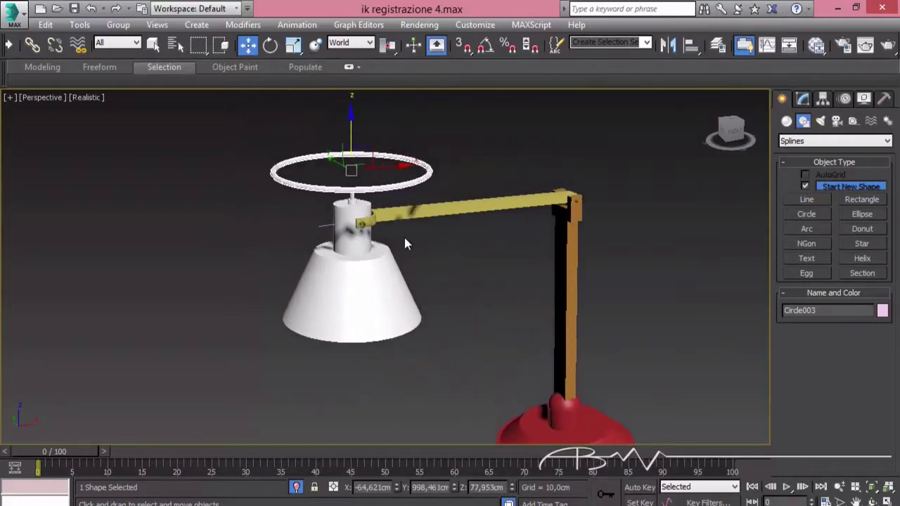
left_click(804, 100)
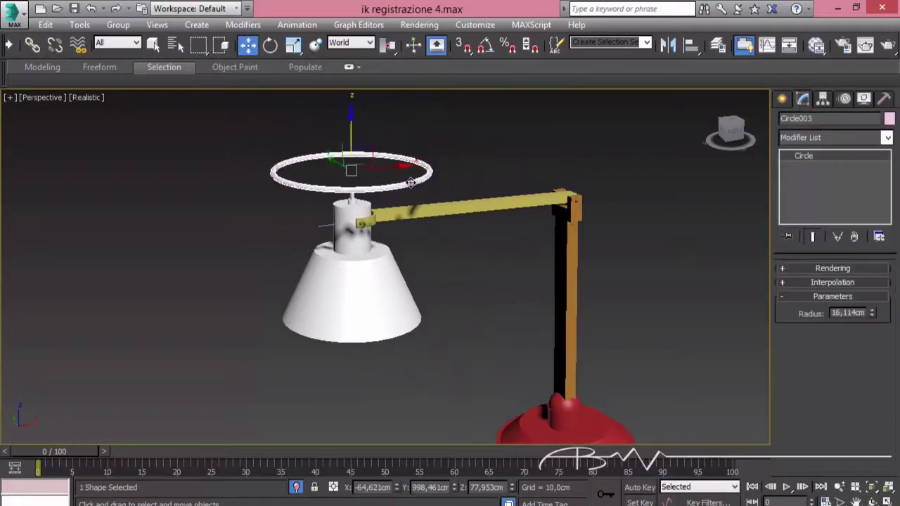
left_click(820, 269)
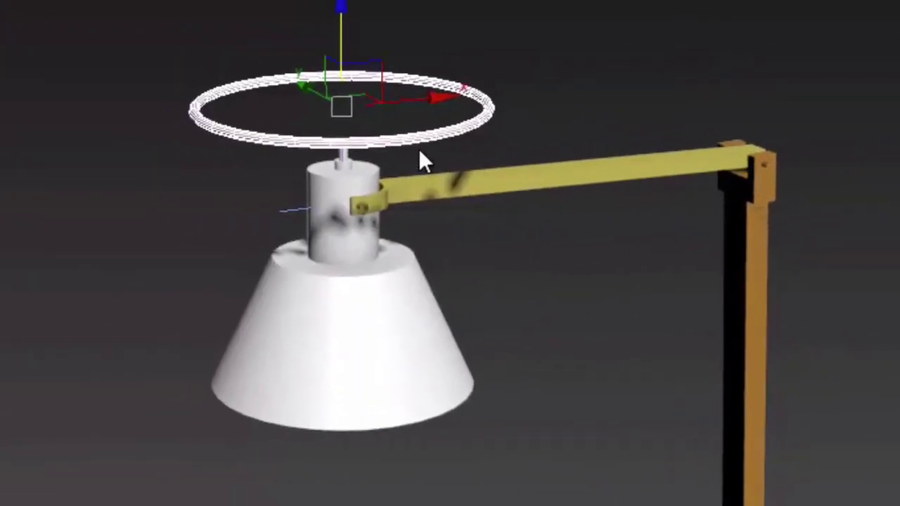
Step: Link the lamp's IK goal to the control circle Circle003 with Select and Link
left_click(284, 207)
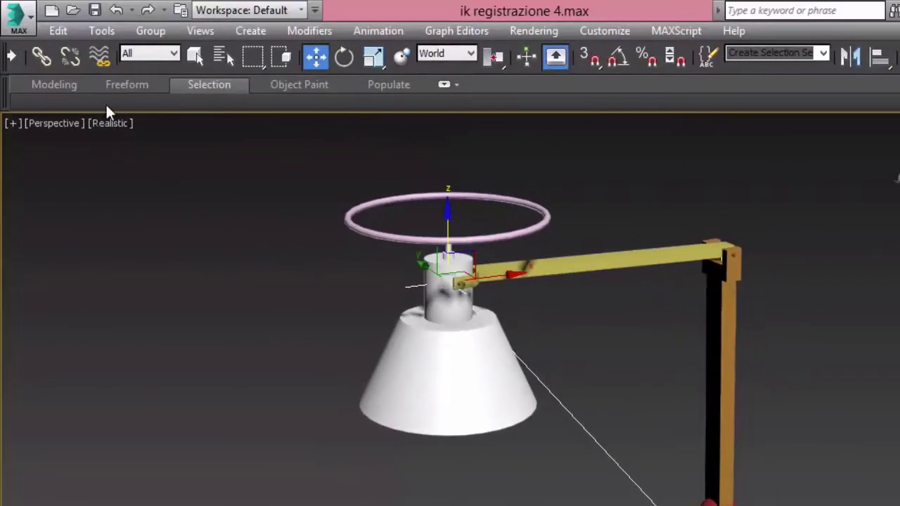
left_click(41, 56)
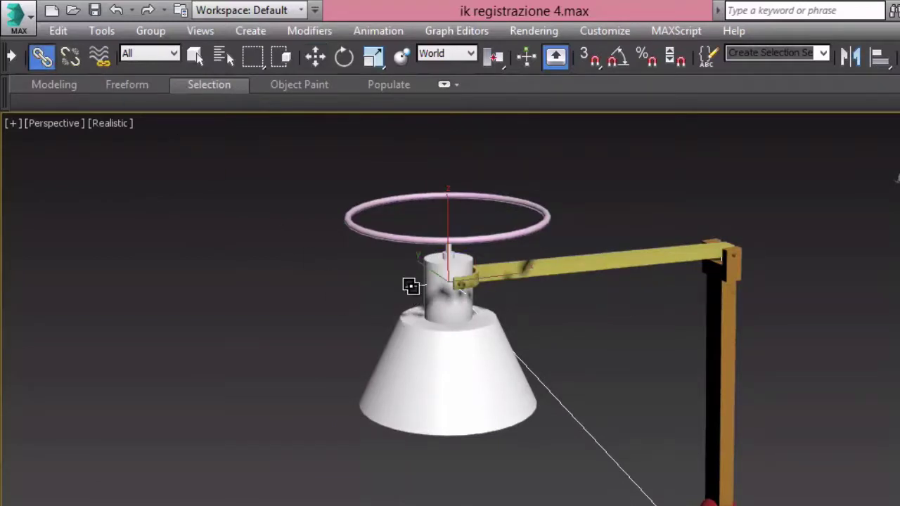
left_click_drag(359, 231, 358, 229)
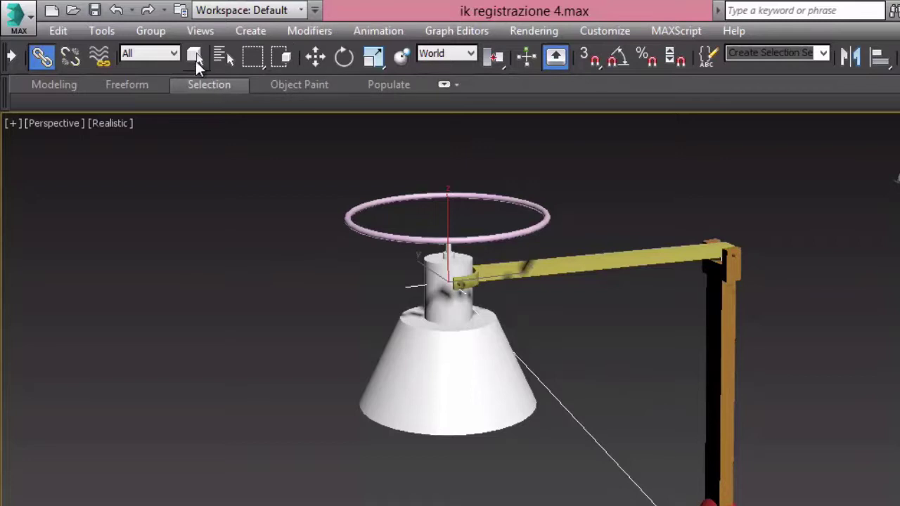
Step: Move Circle003 to test that the arm follows, undo the move, then select all lamp parts
left_click(519, 199)
scroll(588, 277, "down", 2)
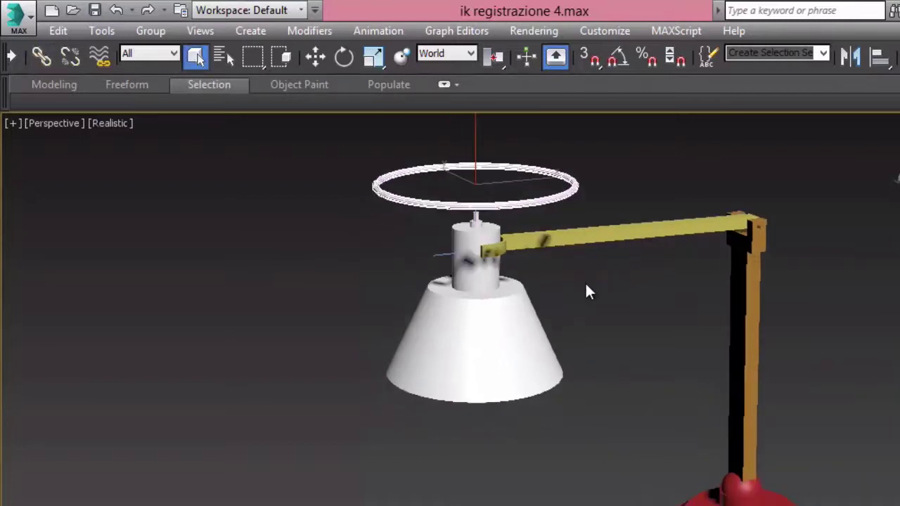
scroll(585, 281, "down", 2)
left_click(315, 56)
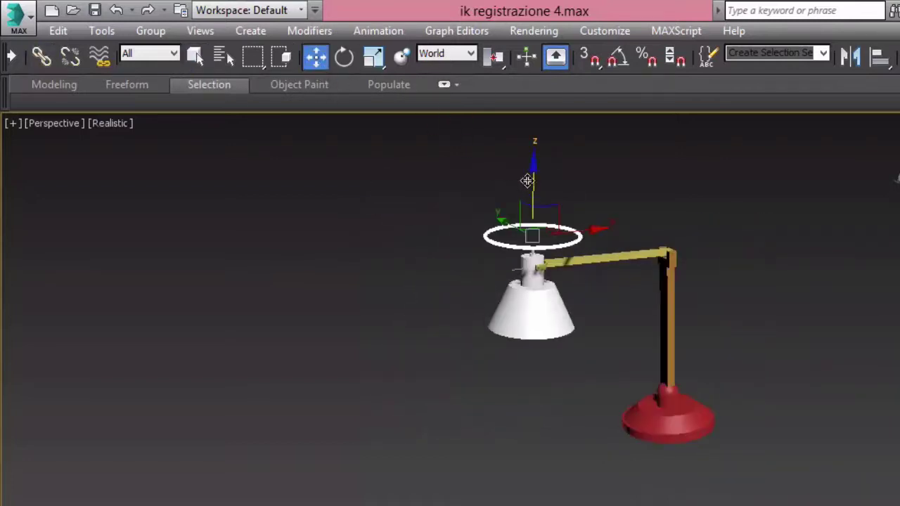
mouse_move(528, 181)
left_mouse_down()
mouse_move(538, 112)
mouse_move(555, 182)
mouse_move(554, 135)
mouse_move(553, 171)
left_mouse_up()
mouse_move(609, 213)
left_mouse_down()
mouse_move(640, 209)
mouse_move(597, 215)
left_mouse_up()
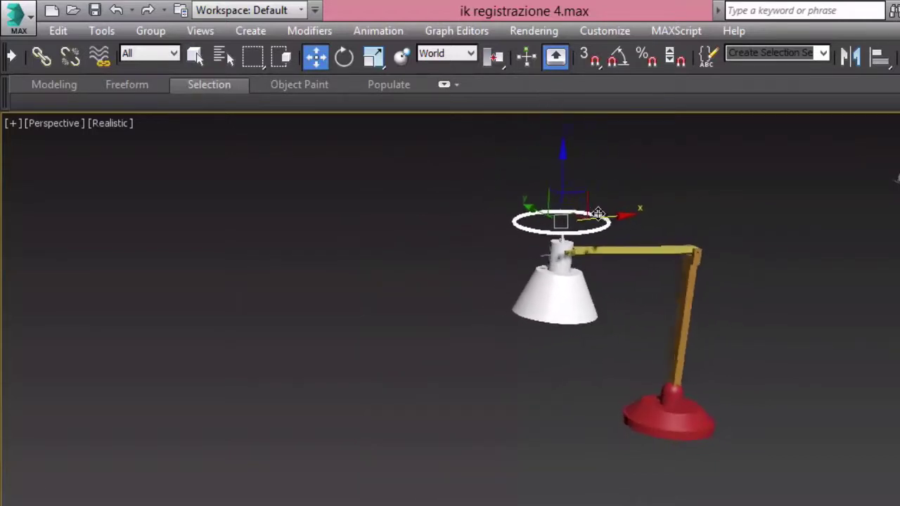
mouse_move(598, 214)
middle_mouse_down("alt")
mouse_move(592, 264)
mouse_move(615, 213)
mouse_move(605, 257)
mouse_move(573, 268)
middle_mouse_up("alt")
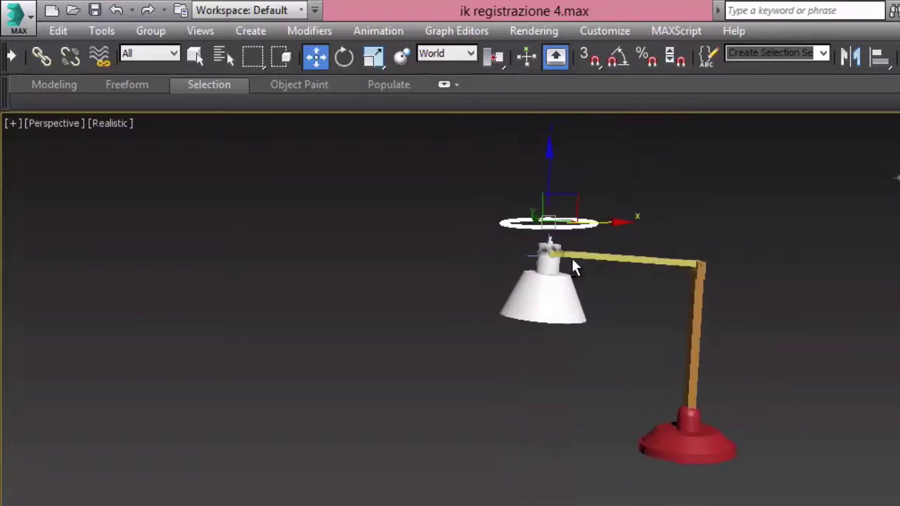
left_click(116, 9)
mouse_move(724, 307)
middle_mouse_down("alt")
mouse_move(679, 310)
mouse_move(705, 312)
middle_mouse_up("alt")
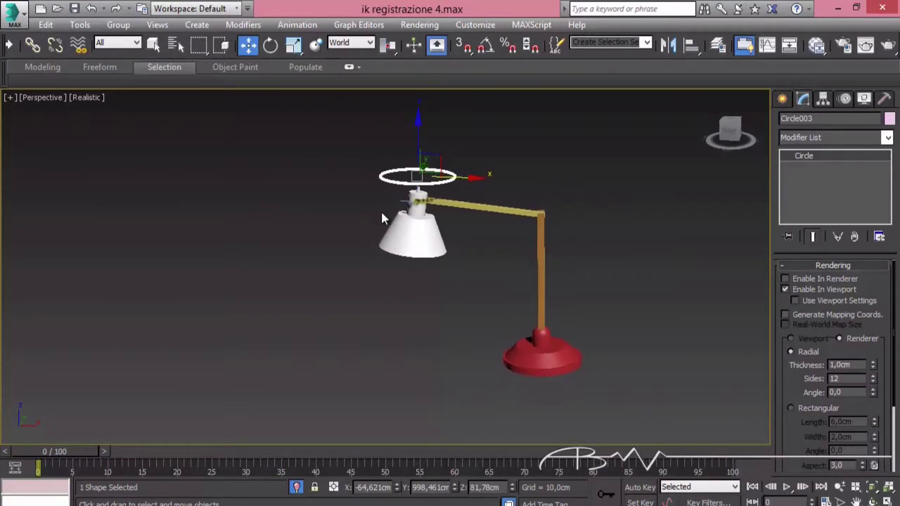
left_click_drag(655, 411, 656, 412)
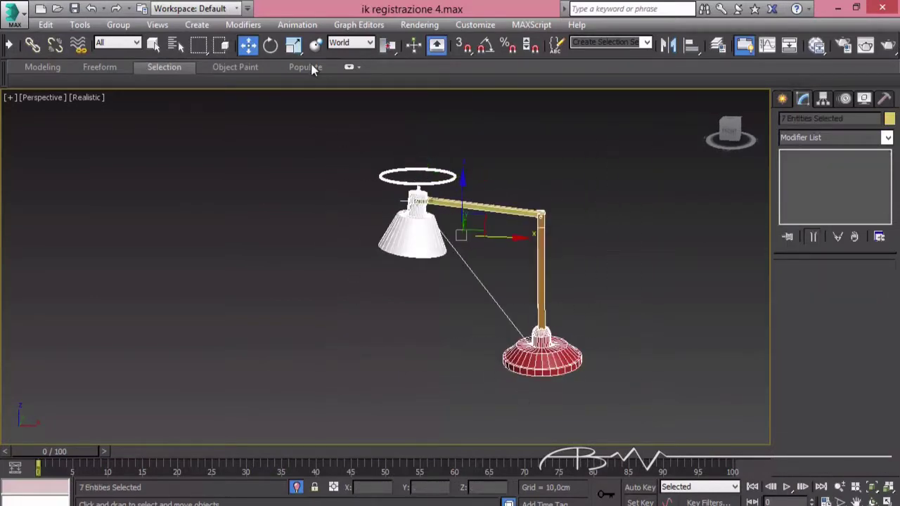
Step: Store the lamp's current pose as its skin pose, then deselect the parts
left_click(296, 25)
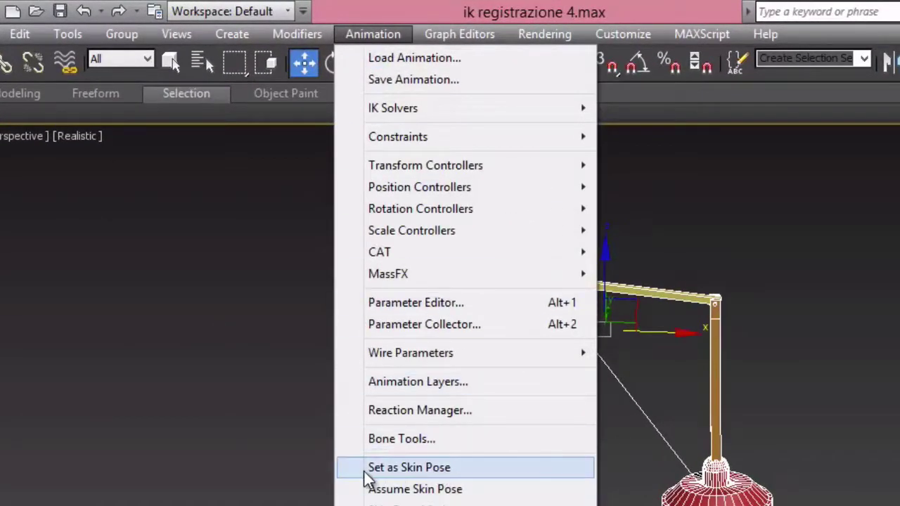
left_click(433, 470)
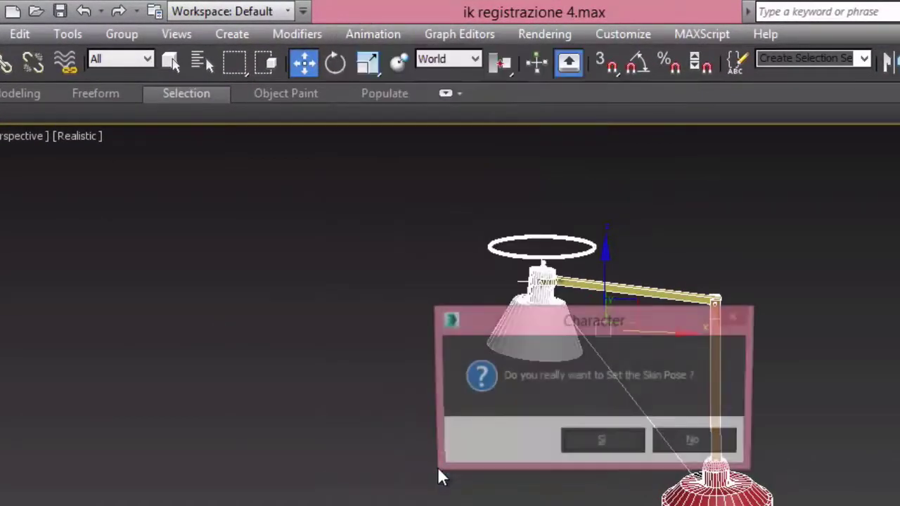
left_click(602, 443)
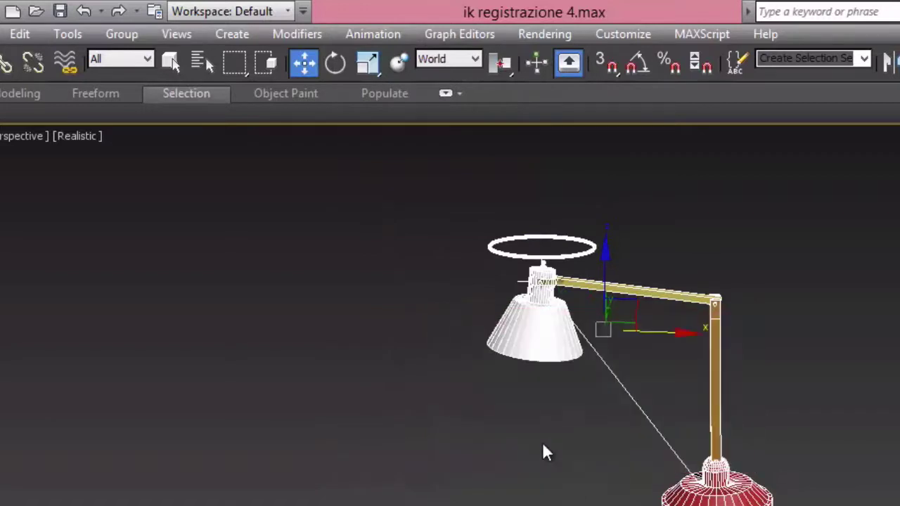
left_click(626, 320)
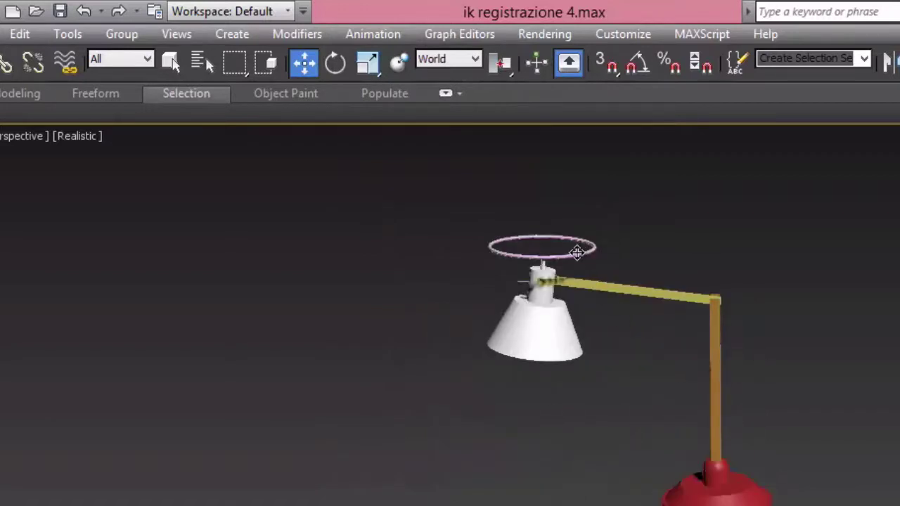
Step: Drag the circle and lamp base into a new bent pose, then select shade, circle and arm
left_click(577, 253)
mouse_move(577, 252)
left_mouse_down()
mouse_move(577, 168)
mouse_move(581, 249)
left_mouse_up()
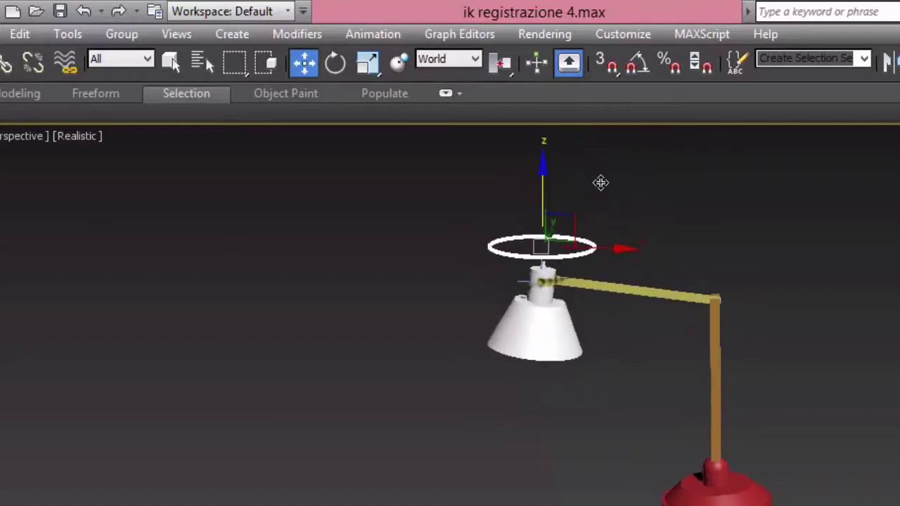
left_click_drag(601, 183, 714, 140)
left_click(729, 462)
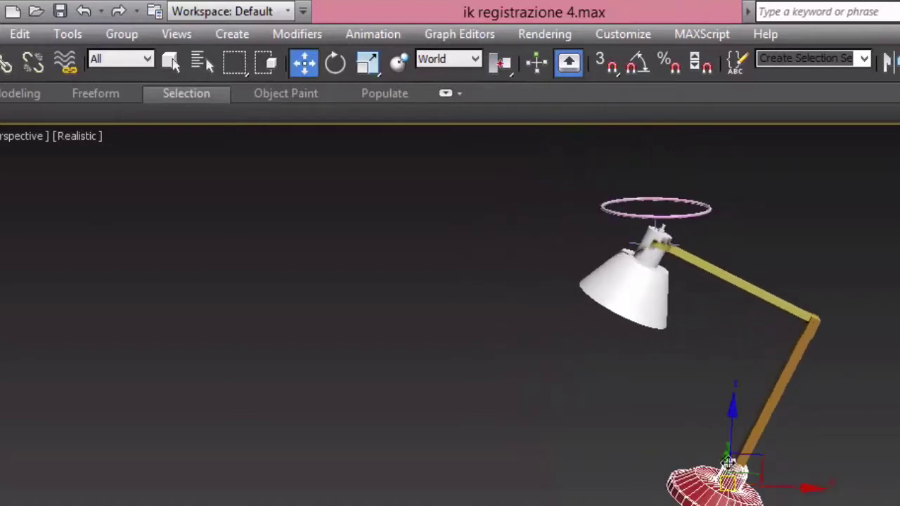
left_click_drag(729, 462, 740, 380)
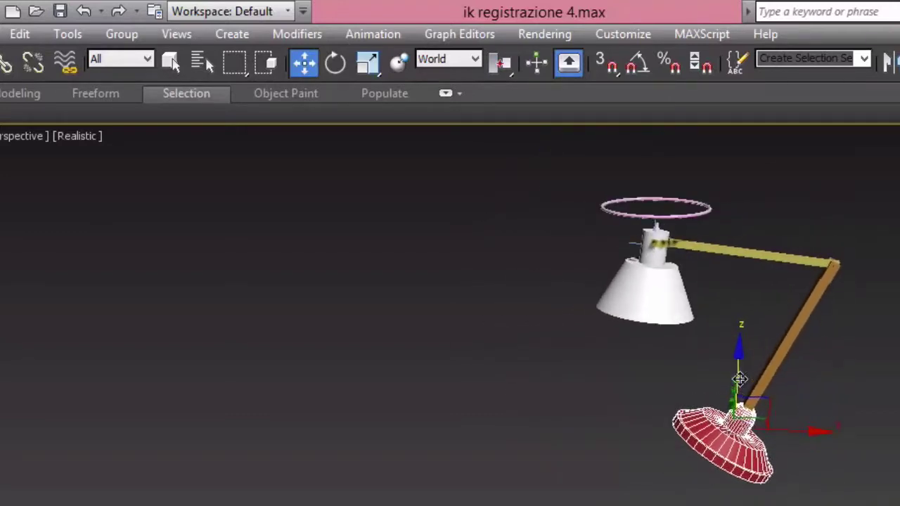
left_click_drag(863, 477, 893, 501)
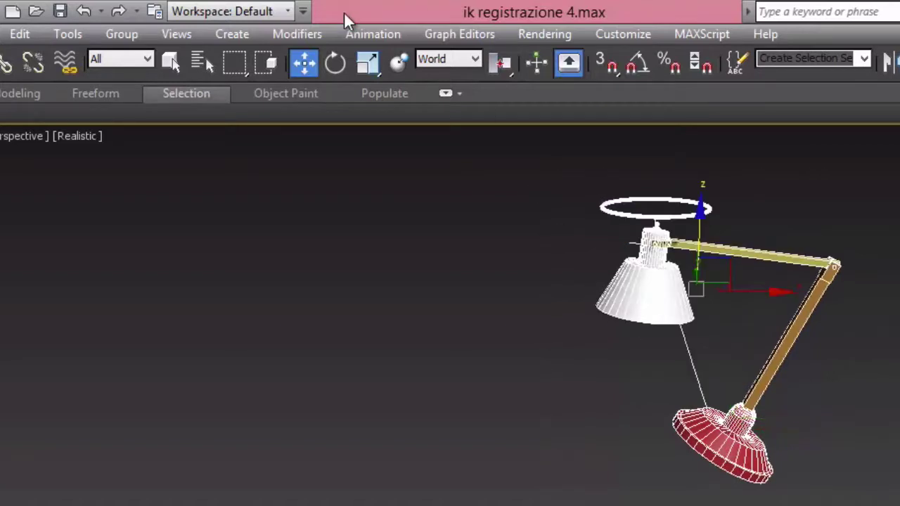
left_click(376, 33)
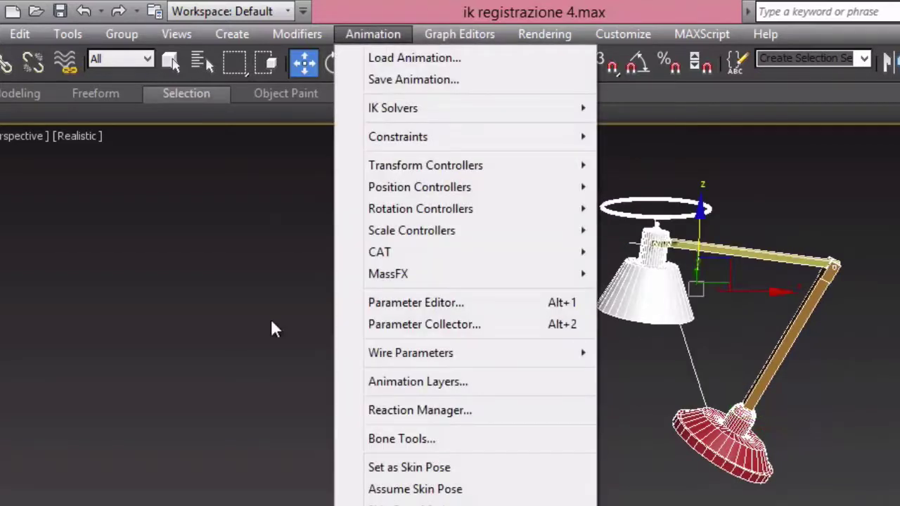
Step: Return the lamp rig to its skin pose and light the viewport with scene lights
left_click(455, 492)
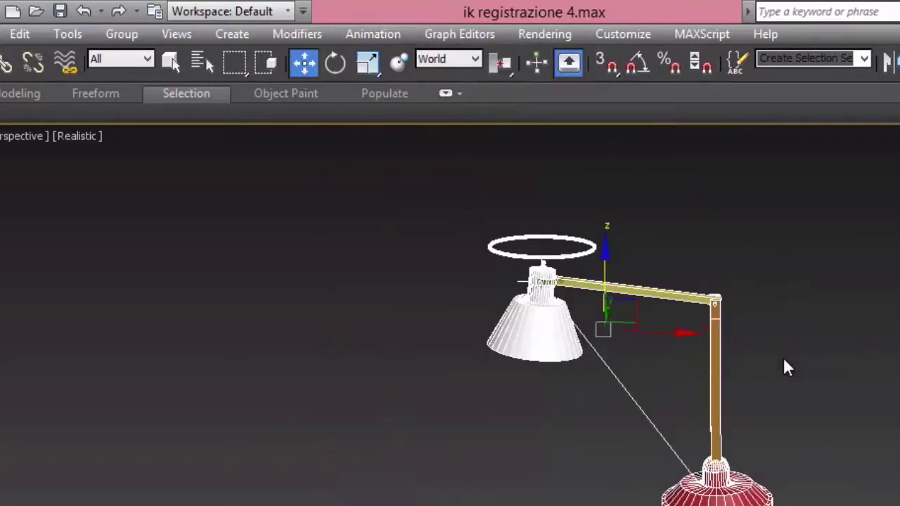
left_click(70, 135)
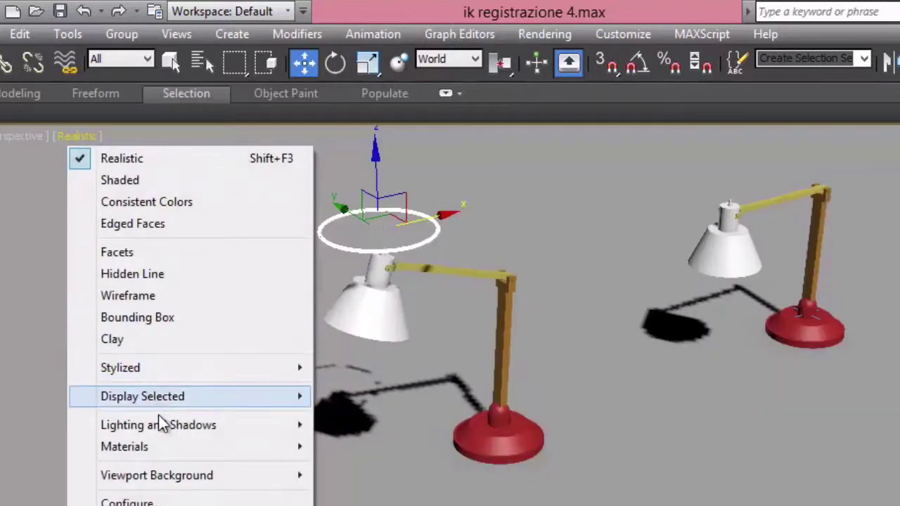
mouse_move(158, 425)
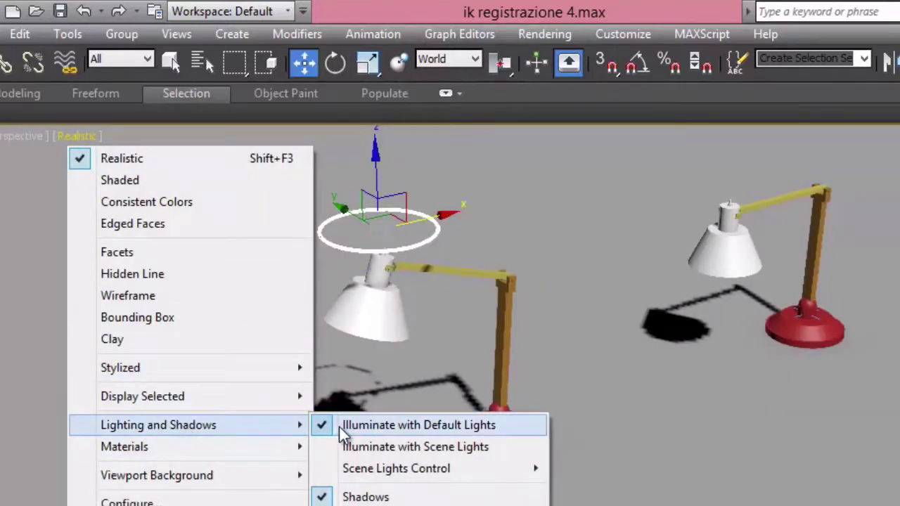
left_click(376, 449)
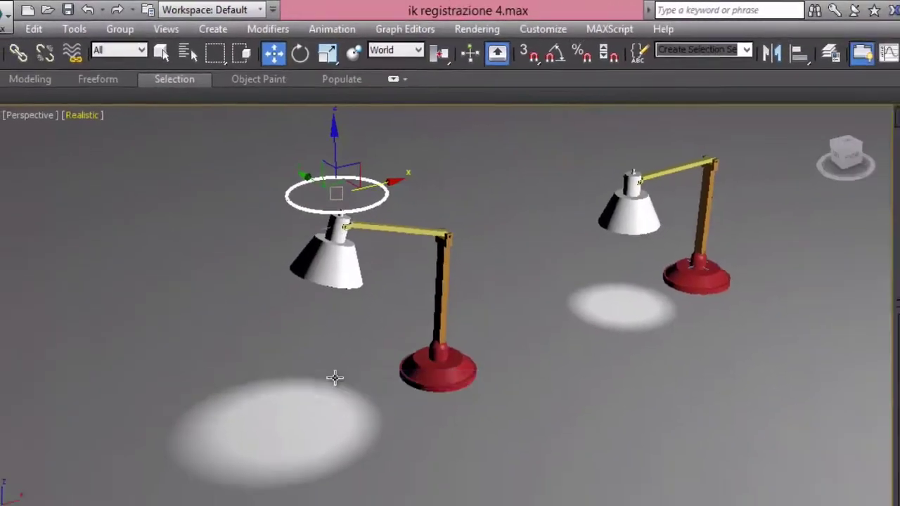
Step: Move the control circle and the red lamp base to test how the lamp follows
left_click_drag(301, 125, 309, 184)
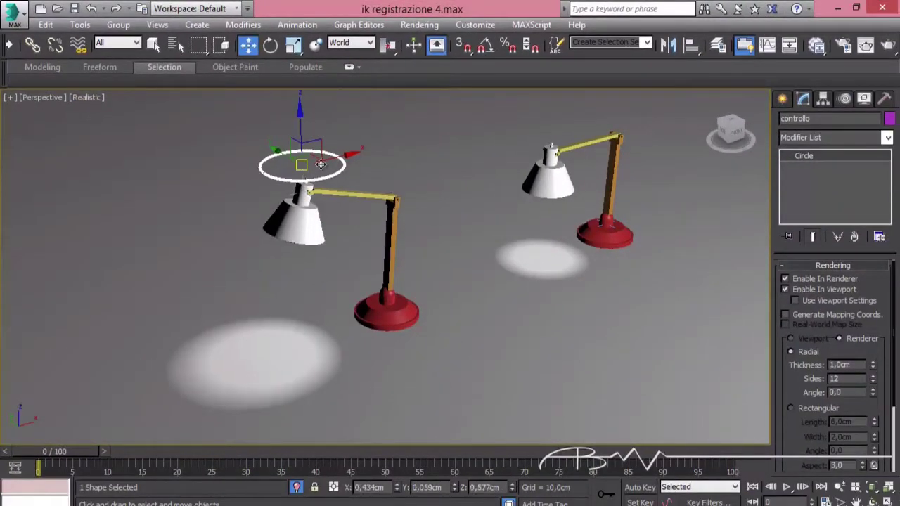
left_click(387, 309)
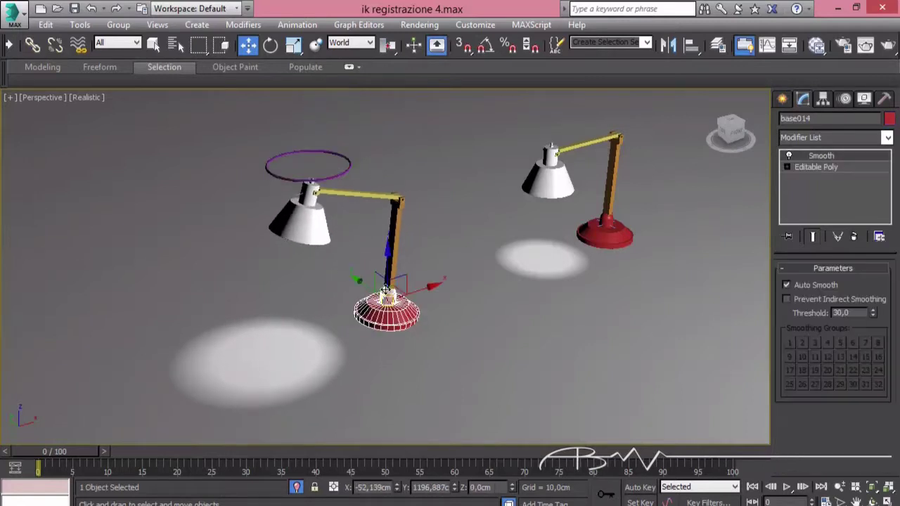
mouse_move(386, 309)
left_mouse_down()
mouse_move(358, 214)
mouse_move(387, 223)
mouse_move(361, 208)
mouse_move(375, 258)
mouse_move(368, 305)
mouse_move(361, 280)
left_mouse_up()
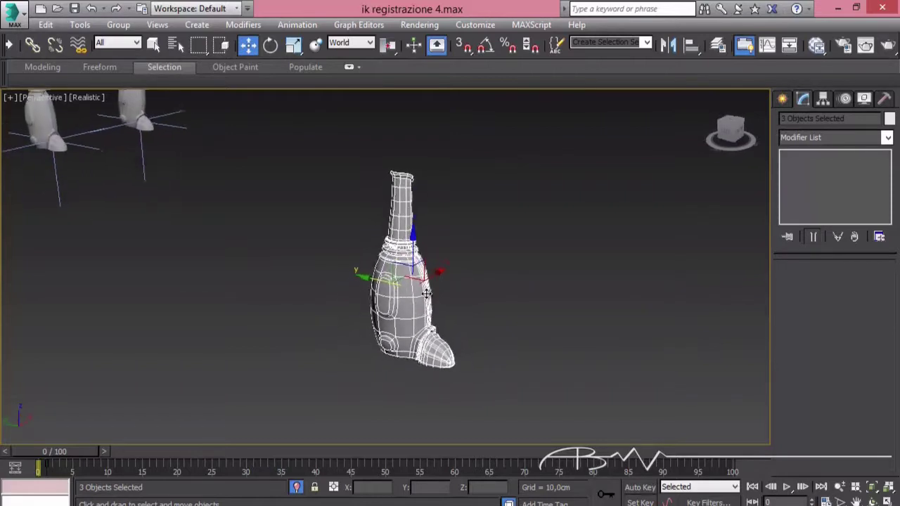
Step: Move the upper leg joint to check which parts follow it
left_click(434, 340)
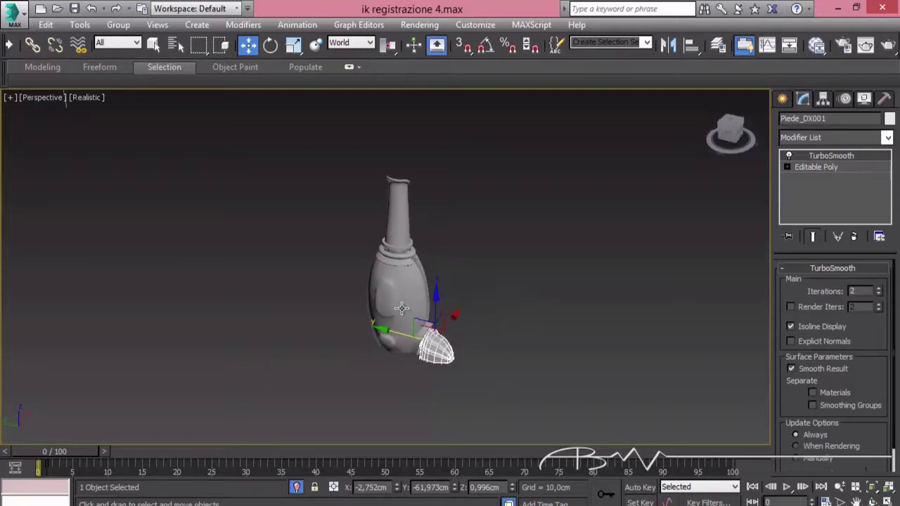
left_click(415, 194)
left_click_drag(400, 161, 457, 205)
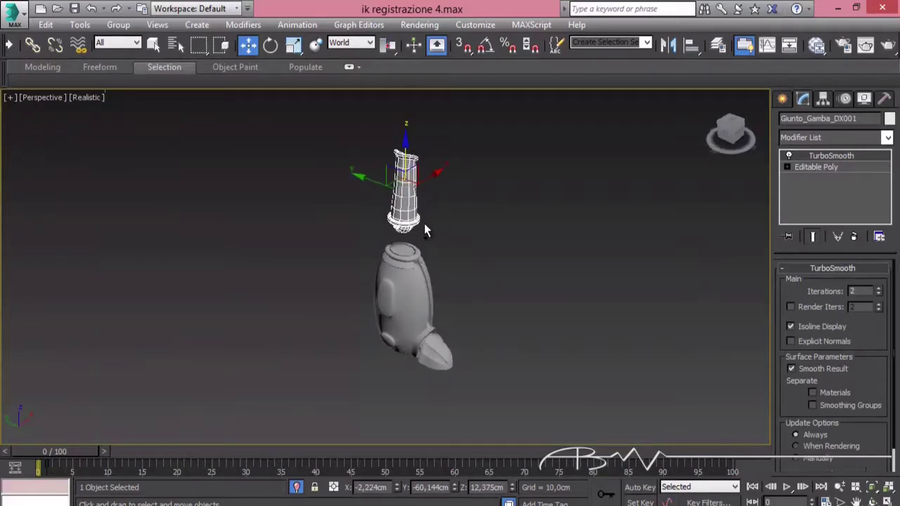
Step: Link the foot to the leg body as its parent with Select and Link
left_click(434, 354)
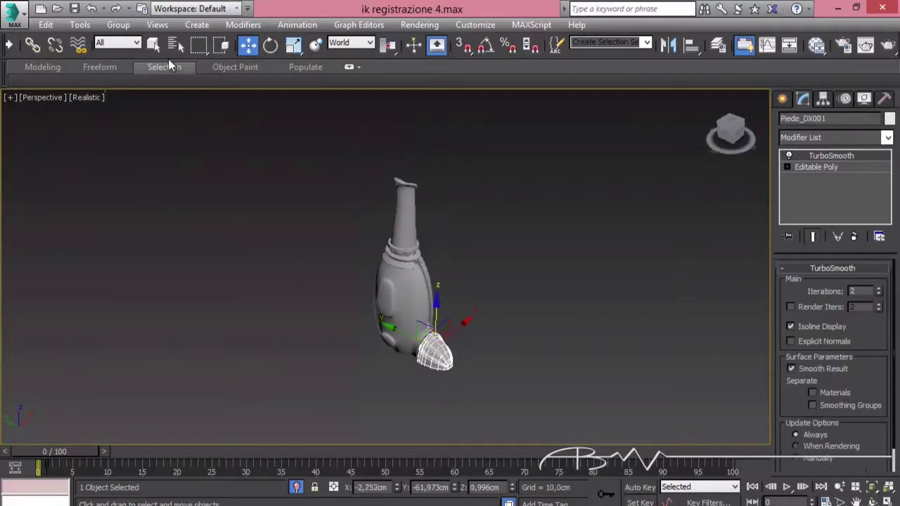
left_click(33, 44)
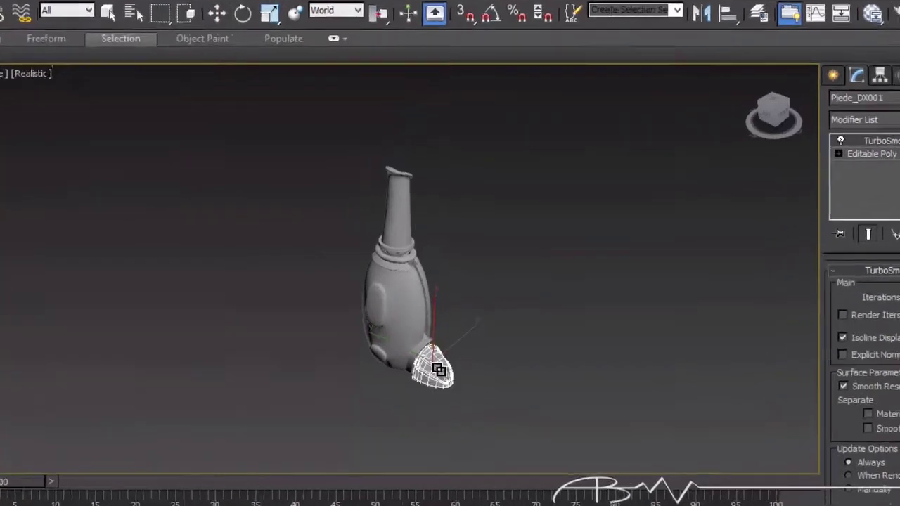
mouse_move(346, 325)
left_mouse_down()
mouse_move(370, 343)
mouse_move(378, 171)
left_mouse_up()
left_click(363, 301)
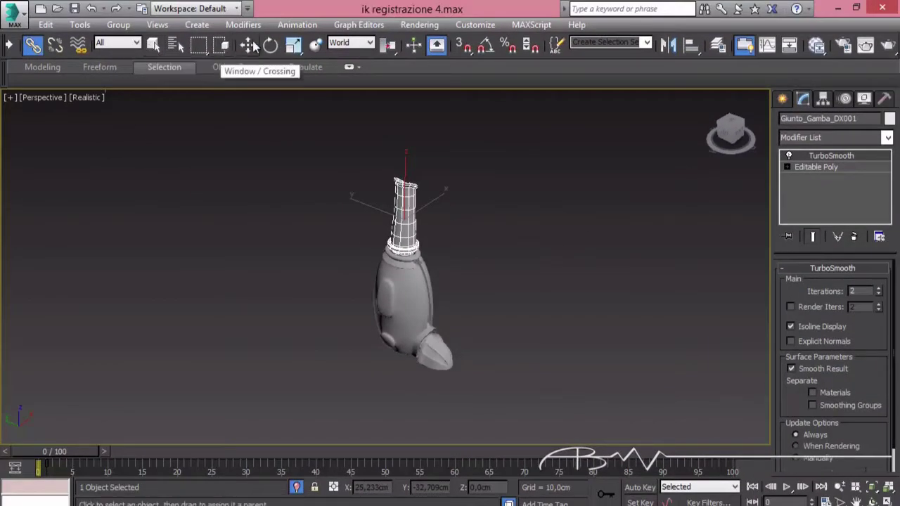
Step: Rotate the upper joint and calf in Local coordinates, then undo the calf rotation
left_click(270, 45)
left_click_drag(445, 173, 427, 136)
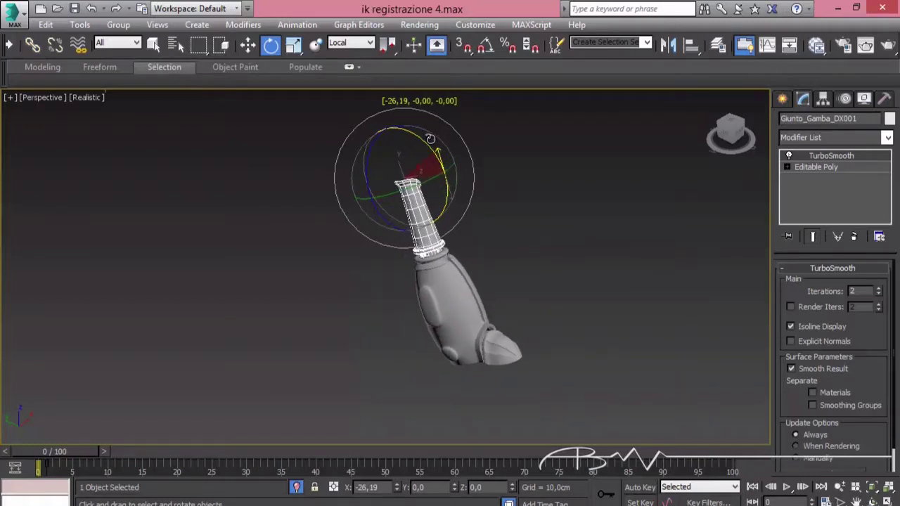
right_click(427, 137)
left_click(463, 251)
left_click_drag(458, 224, 470, 240)
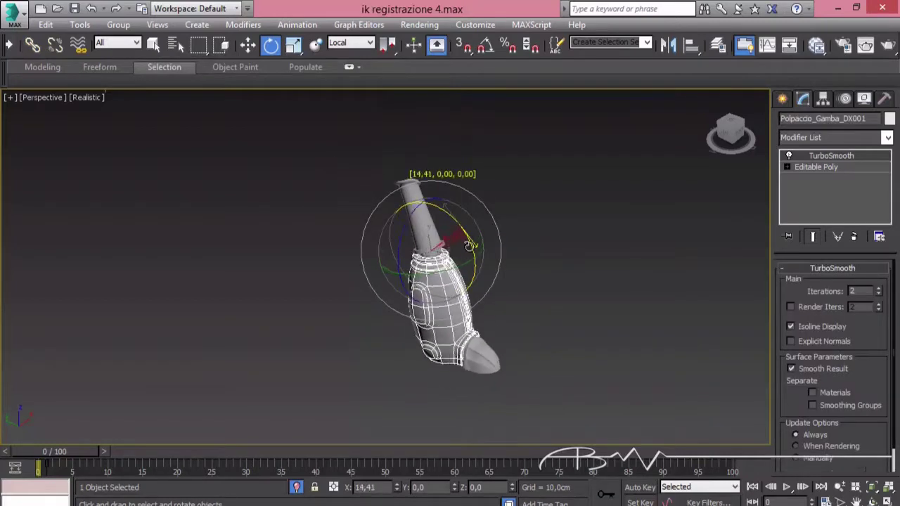
left_click_drag(478, 283, 467, 276)
key("ctrl+z")
key("ctrl+z")
key("ctrl+z")
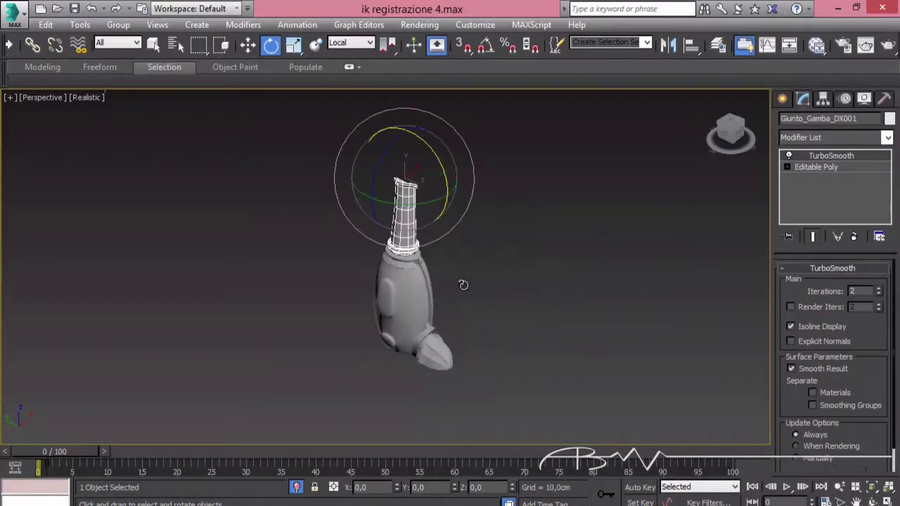
left_click(480, 290)
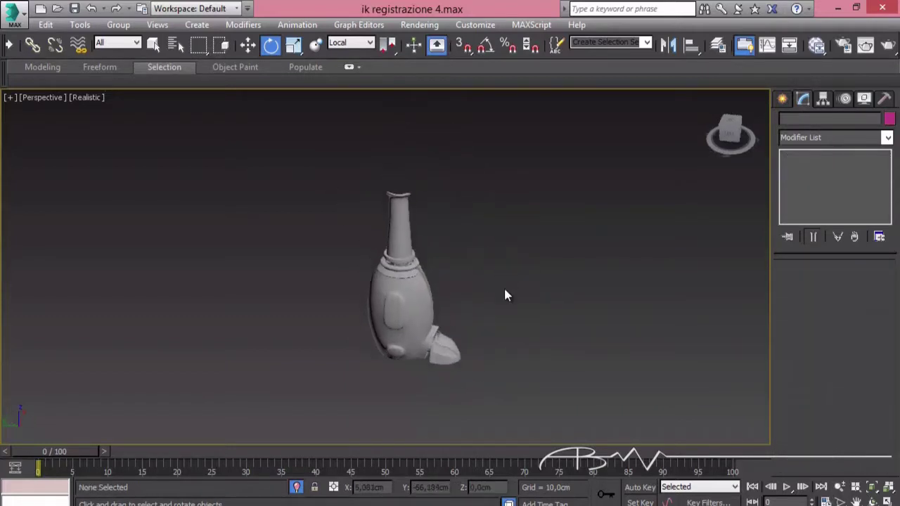
Step: Rotate the upper joint, calf and foot in turn to confirm each carries the parts below
scroll(450, 294, "up", 3)
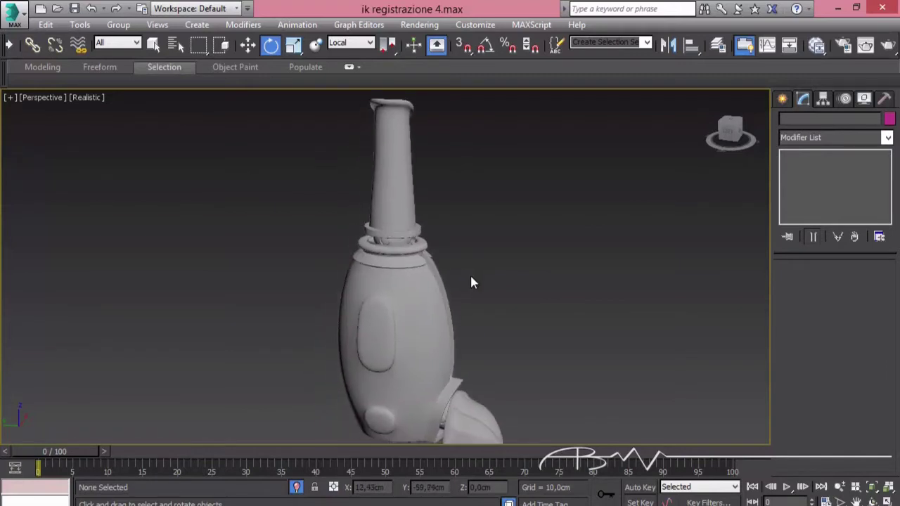
scroll(474, 282, "down", 3)
middle_click_drag(474, 281, 464, 283, "alt")
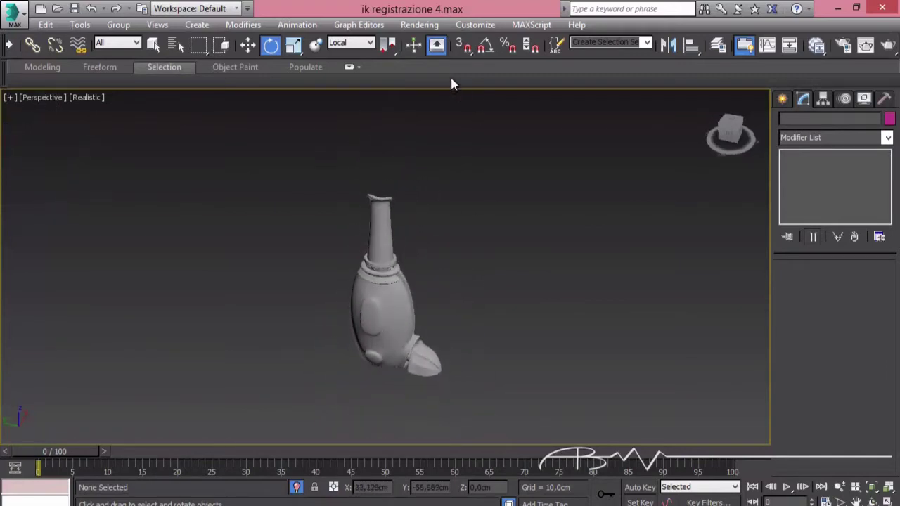
left_click(376, 228)
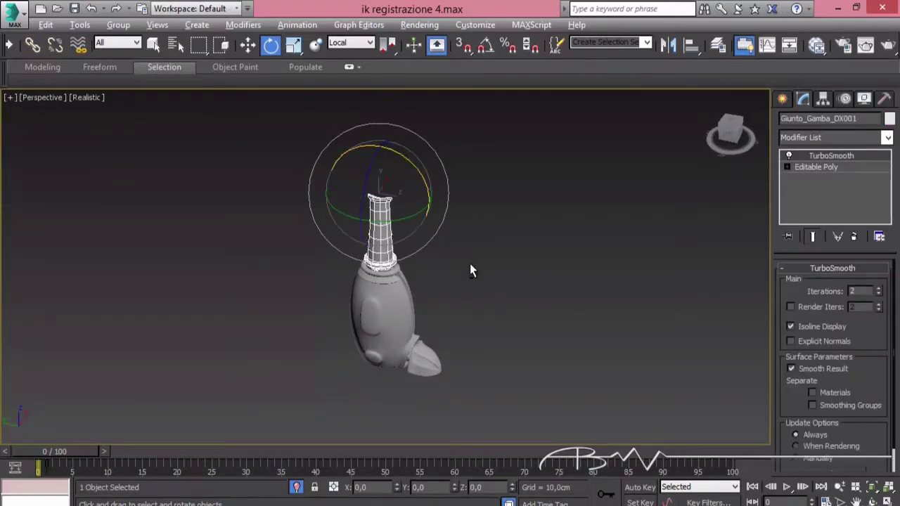
left_click_drag(416, 161, 408, 166)
left_click(418, 287)
left_click_drag(426, 231, 448, 243)
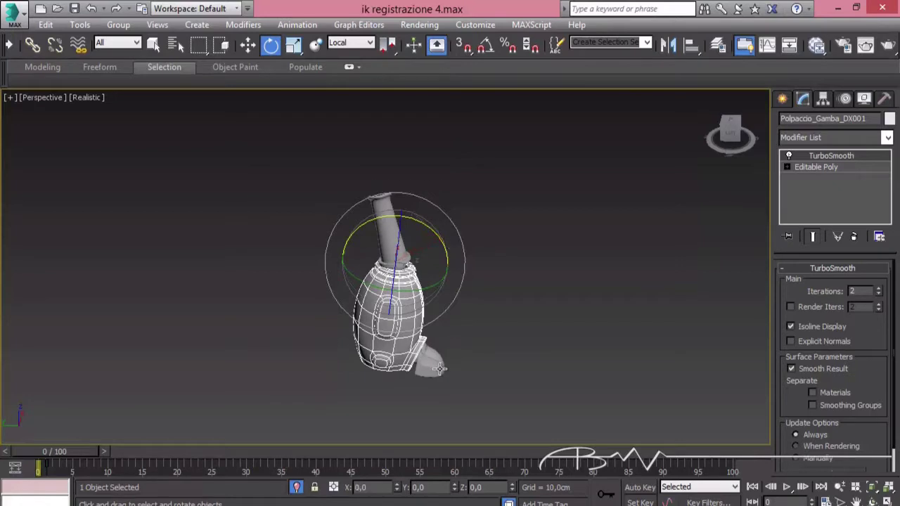
left_click(439, 369)
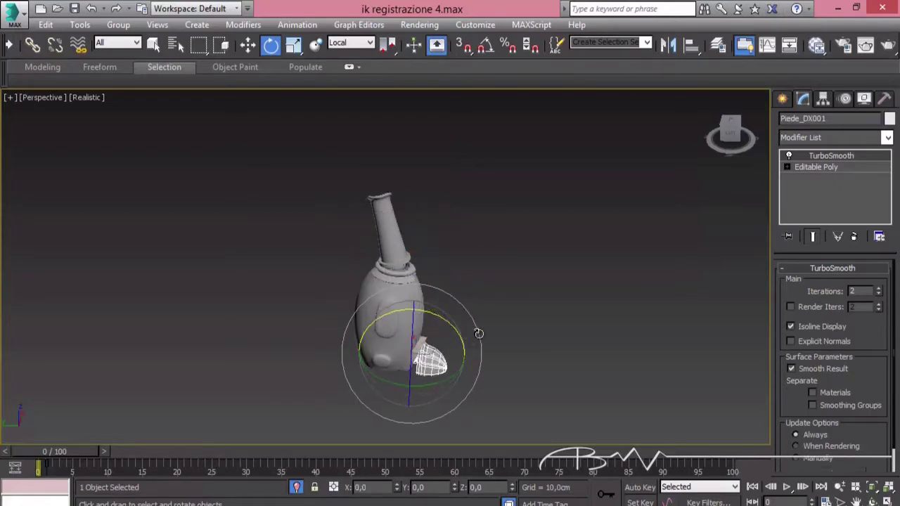
left_click_drag(478, 333, 483, 322)
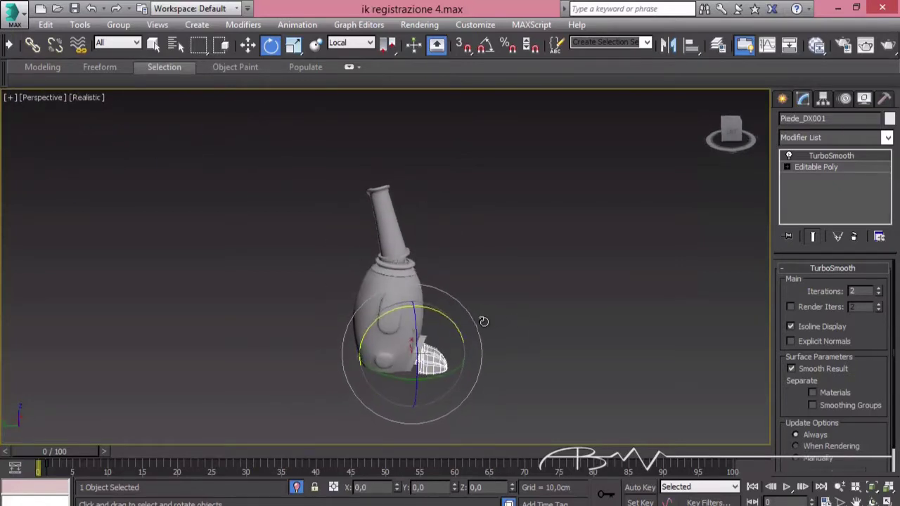
mouse_move(484, 321)
left_mouse_down()
mouse_move(496, 320)
mouse_move(492, 310)
left_mouse_up()
left_click(407, 222)
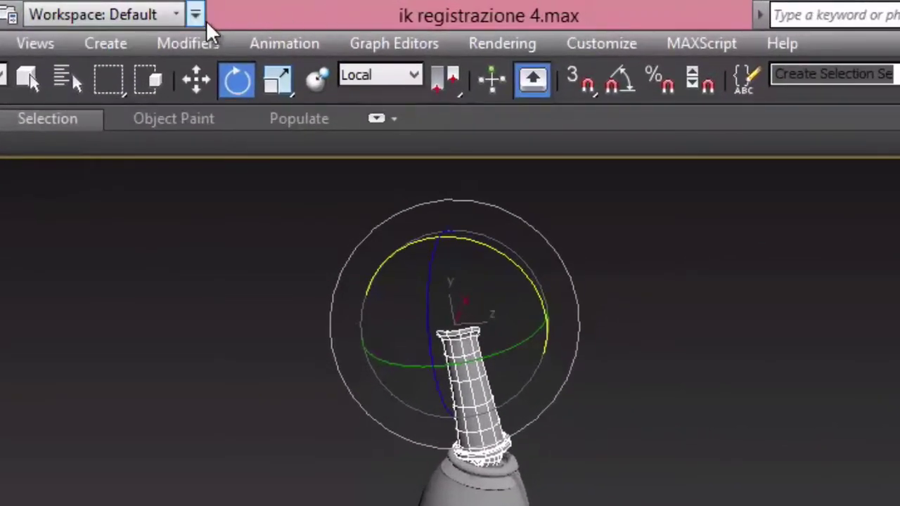
Step: Create an HI Solver IK chain running from the upper leg joint to the foot
left_click(284, 43)
mouse_move(309, 137)
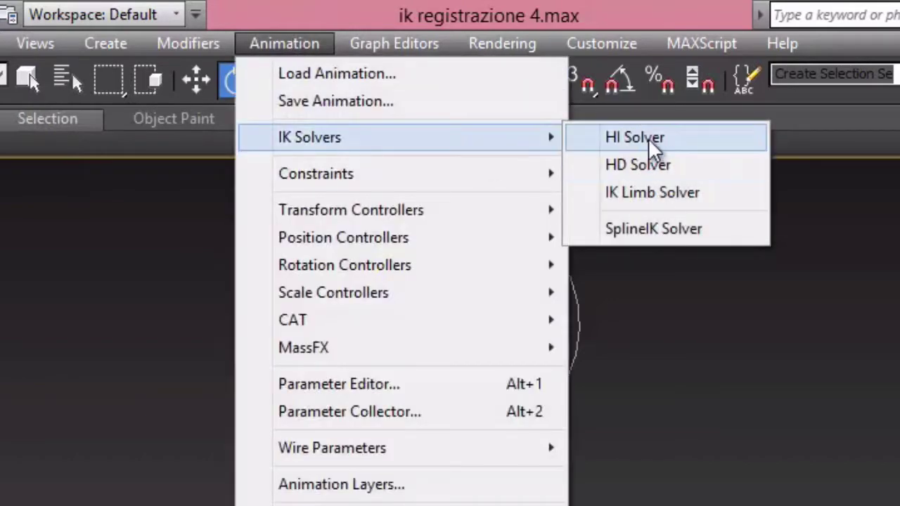
left_click(651, 141)
left_click(500, 420)
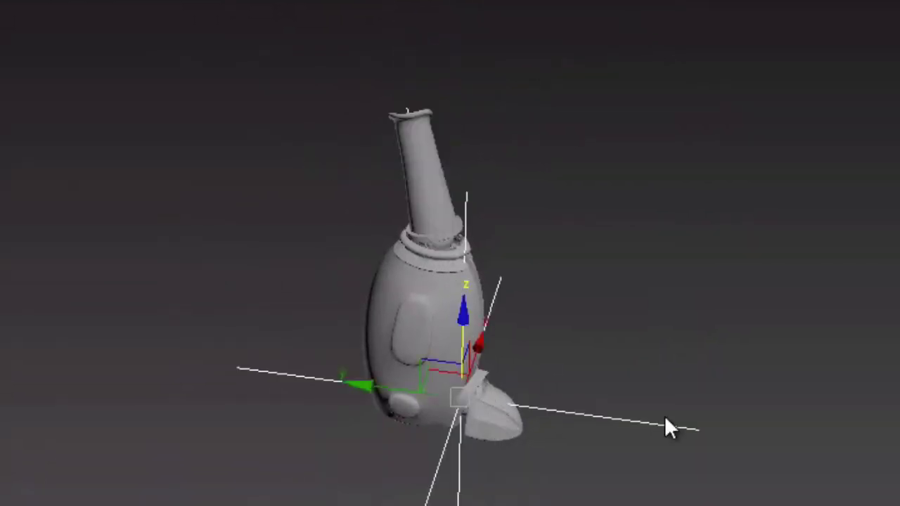
Step: Drag the IK goal up and then sideways to bend and swing the leg
mouse_move(458, 398)
left_mouse_down()
mouse_move(499, 285)
mouse_move(394, 363)
mouse_move(377, 323)
mouse_move(314, 392)
mouse_move(411, 319)
mouse_move(514, 398)
mouse_move(509, 384)
left_mouse_up()
mouse_move(509, 384)
middle_mouse_down("alt")
mouse_move(502, 399)
mouse_move(438, 411)
mouse_move(593, 351)
mouse_move(518, 367)
middle_mouse_up("alt")
scroll(593, 351, "up", 3)
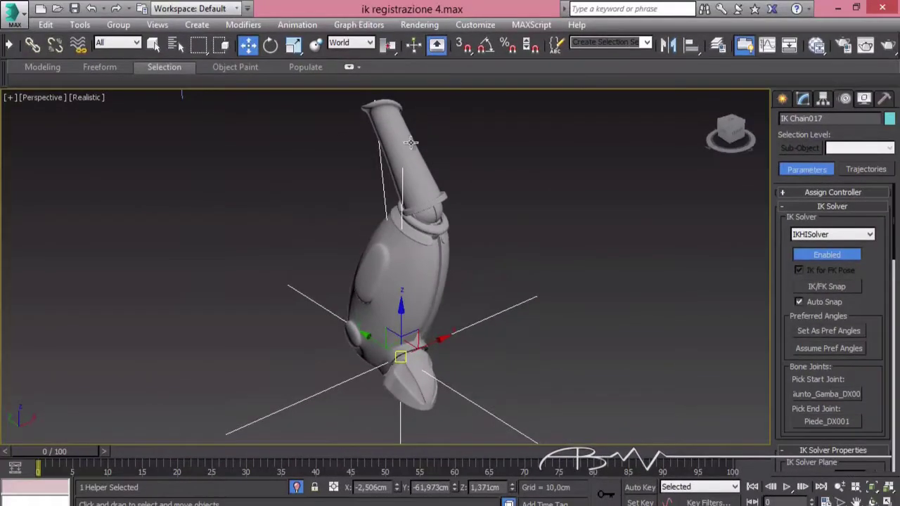
middle_click_drag(453, 298, 408, 315, "alt")
mouse_move(409, 322)
left_mouse_down()
mouse_move(576, 342)
mouse_move(445, 323)
mouse_move(381, 347)
mouse_move(380, 330)
left_mouse_up()
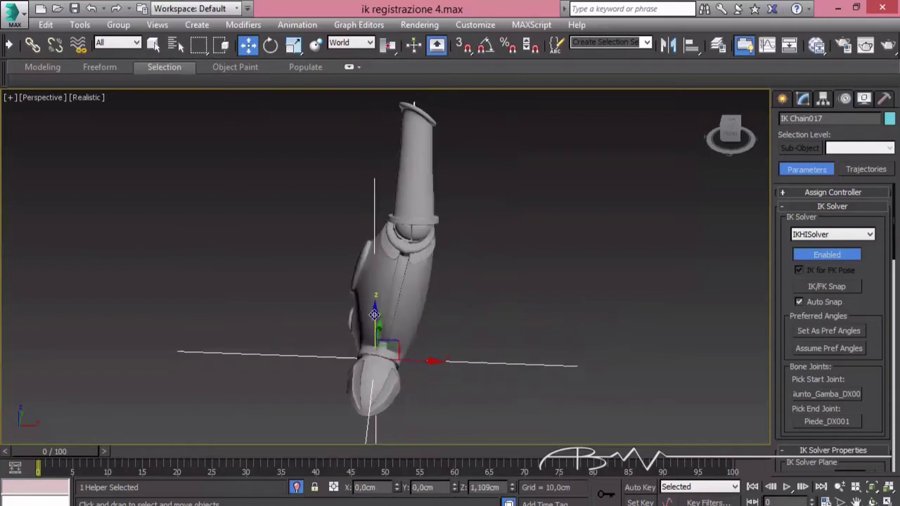